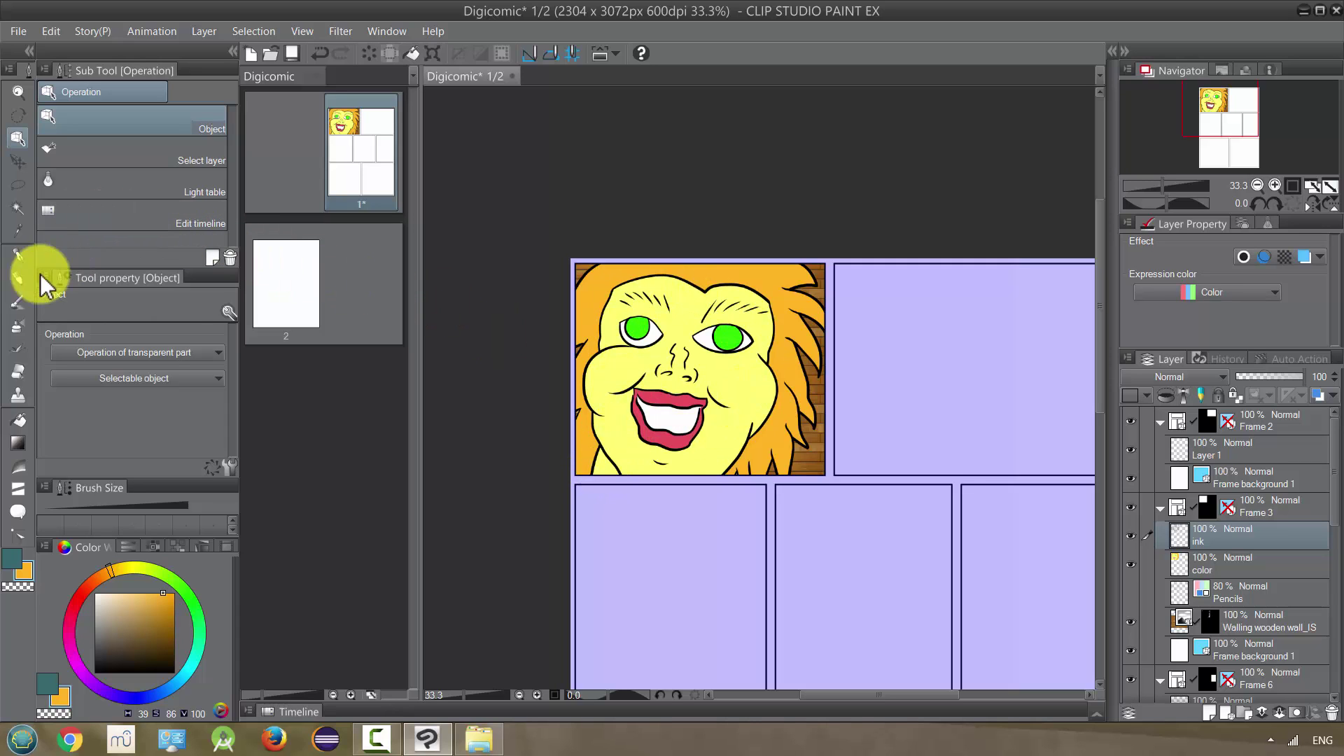
Auto-select the yellow face area with Close gap turned off, and add a new layer directly above the color layer
{"action": "left_click", "coordinate": [17, 210]}
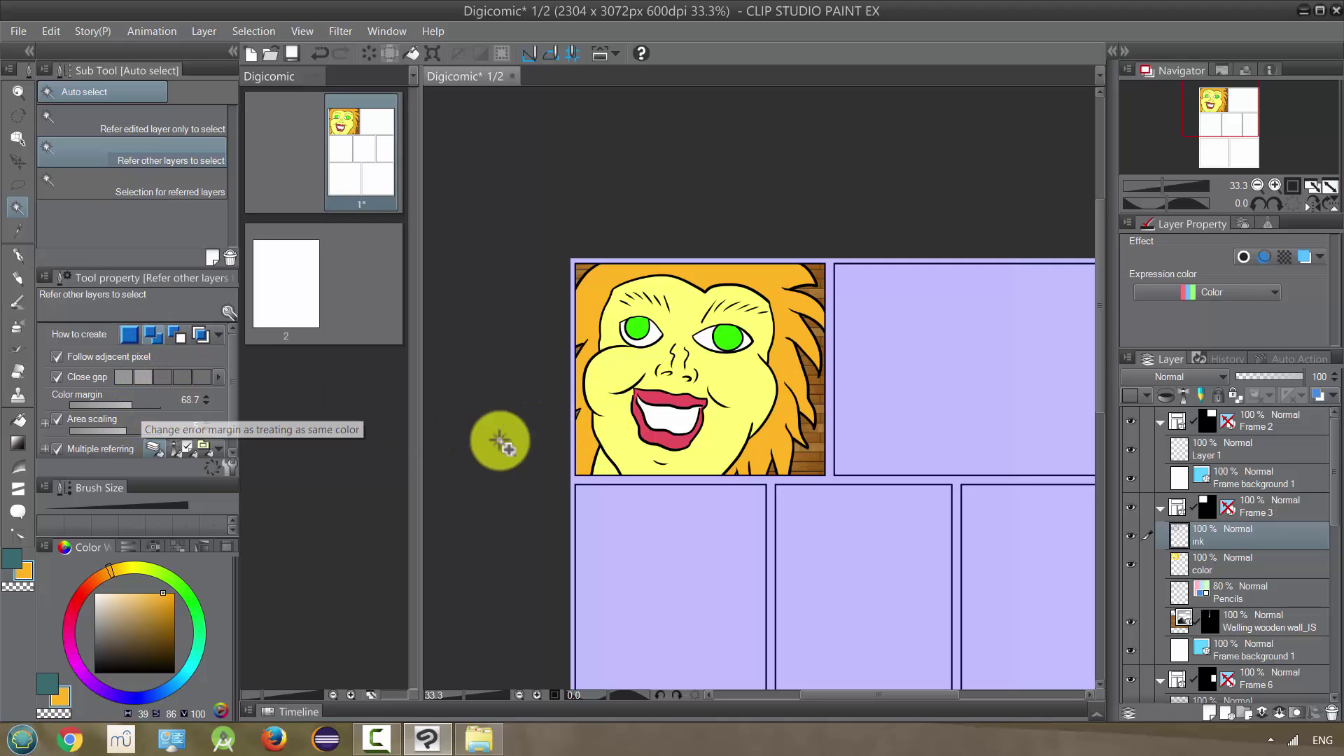
{"action": "left_click", "coordinate": [57, 378]}
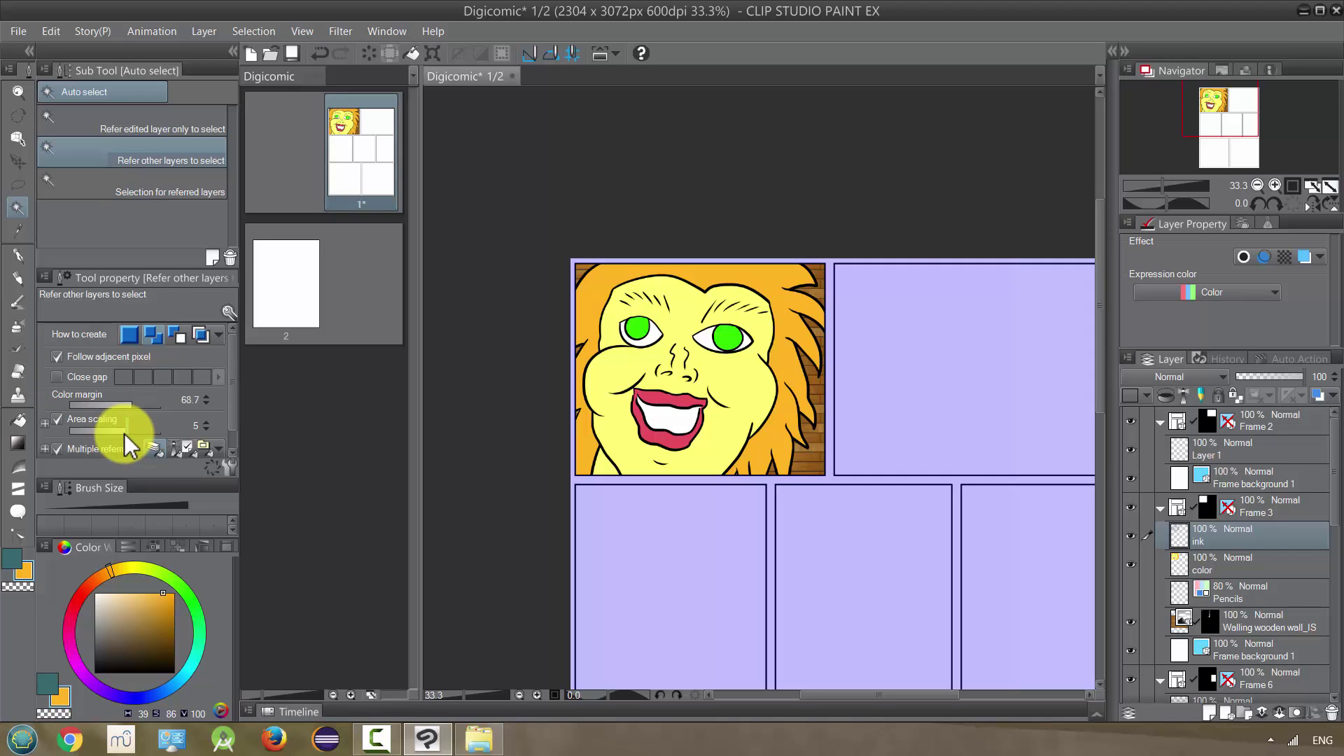
{"action": "left_click", "coordinate": [619, 440]}
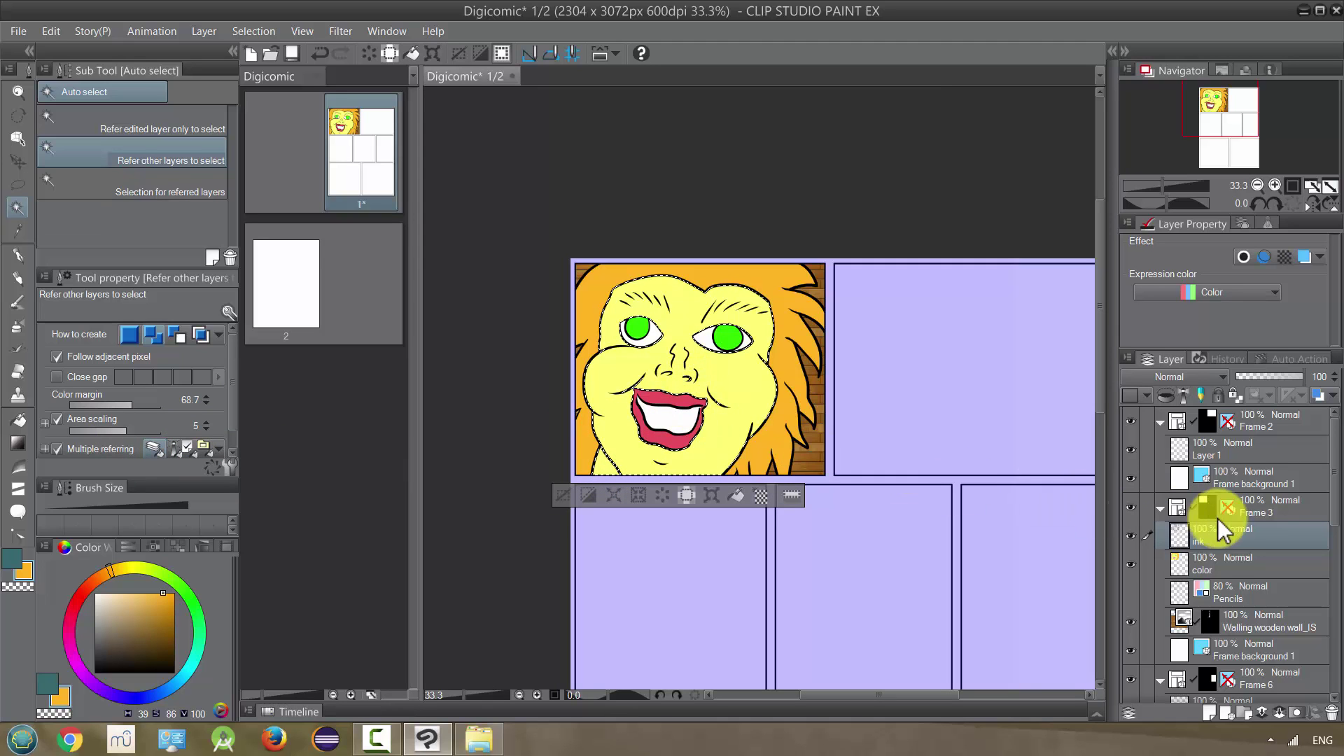
{"action": "left_click", "coordinate": [1219, 564]}
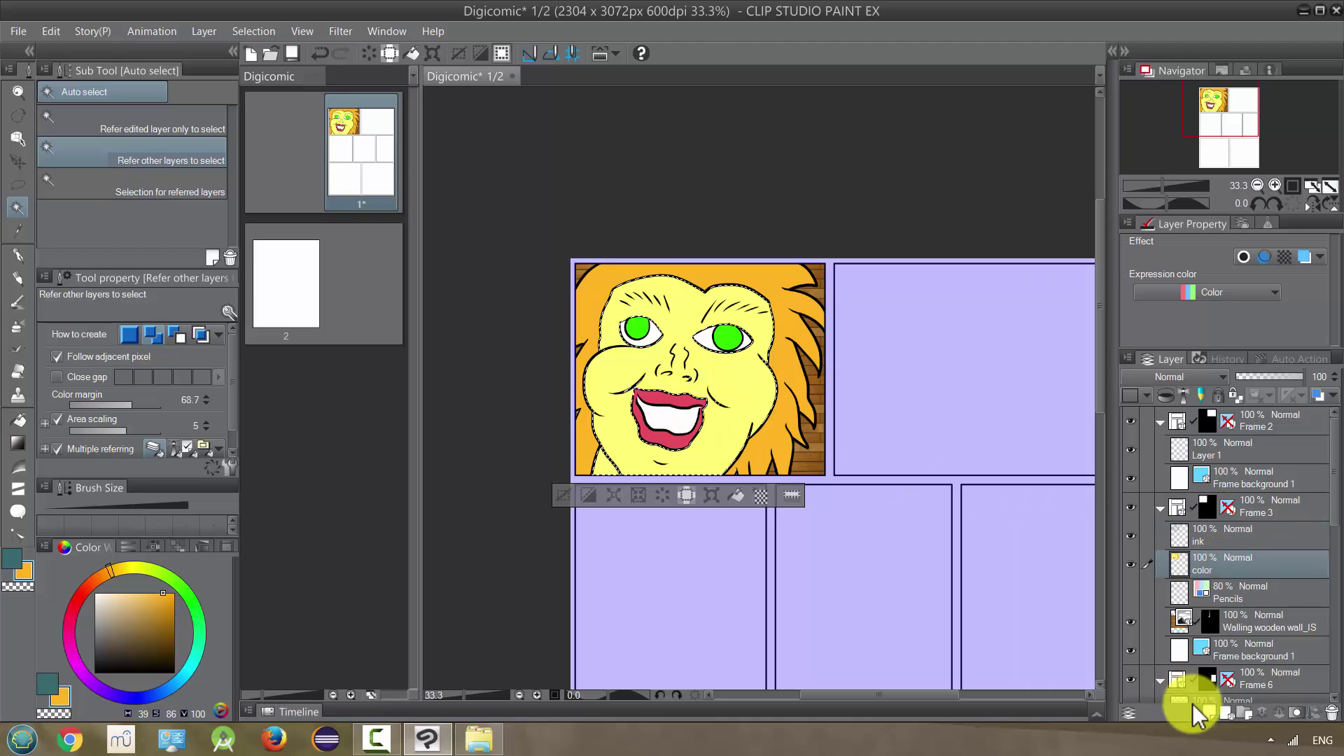
{"action": "left_click", "coordinate": [1209, 719]}
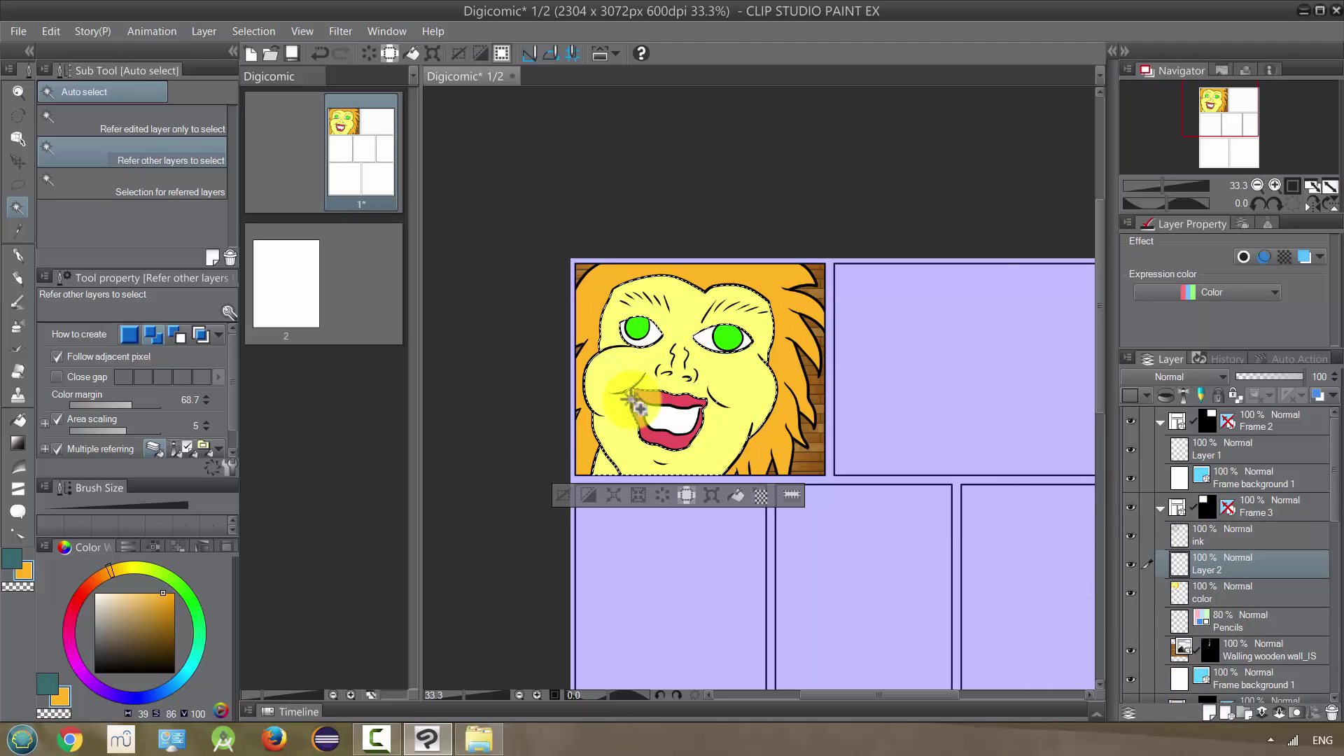
Set the Soft airbrush to size 122 and choose a darker shade of the face's yellow as the main color
{"action": "left_click", "coordinate": [18, 329]}
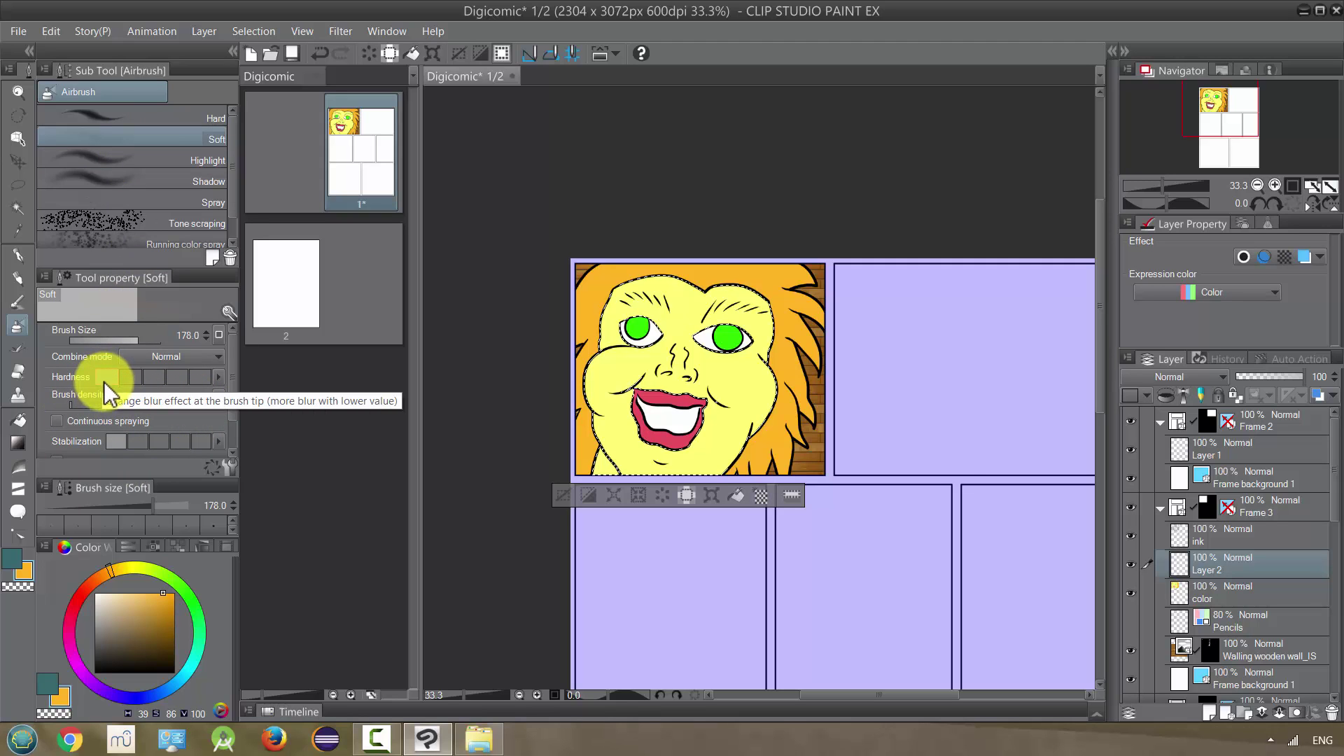
{"action": "left_click", "coordinate": [139, 341]}
{"action": "left_click_drag", "start_coordinate": [143, 342], "coordinate": [134, 342]}
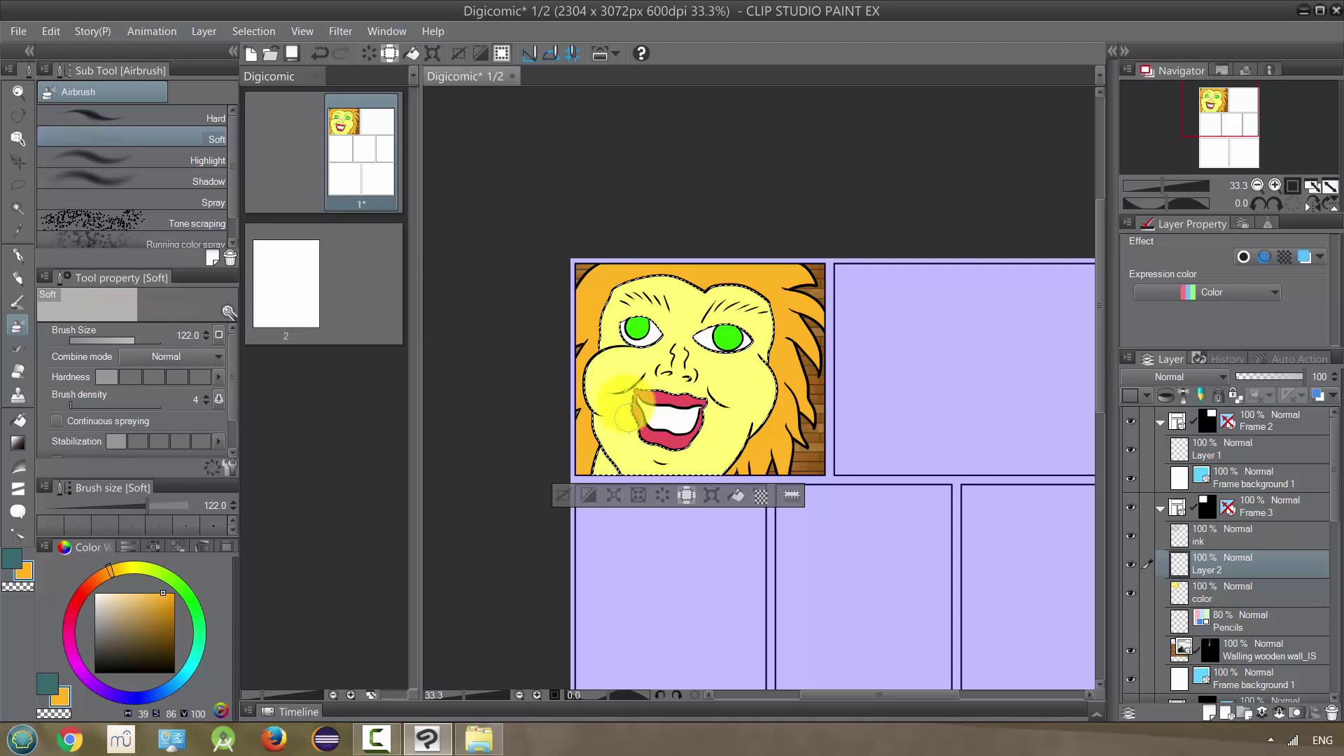
{"action": "left_click", "coordinate": [614, 372], "text": "alt"}
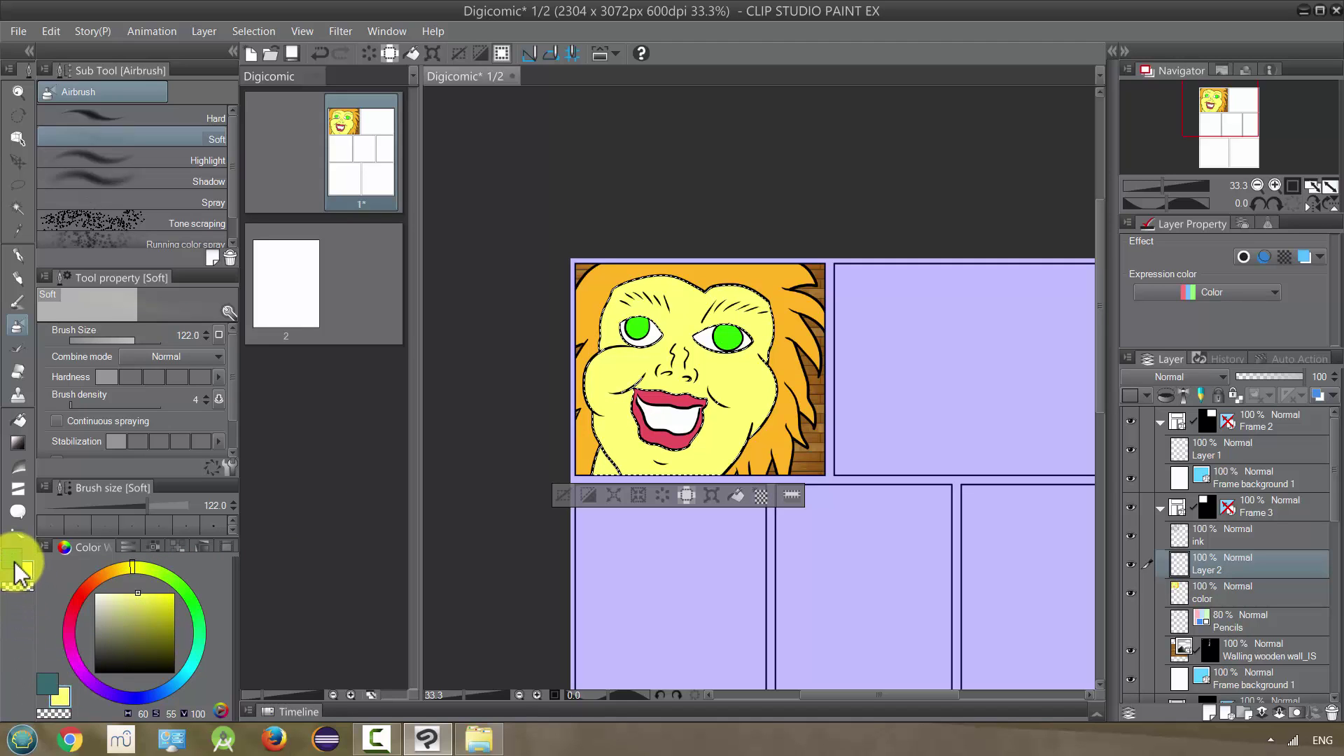
{"action": "left_click", "coordinate": [12, 559]}
{"action": "left_click", "coordinate": [611, 367], "text": "alt"}
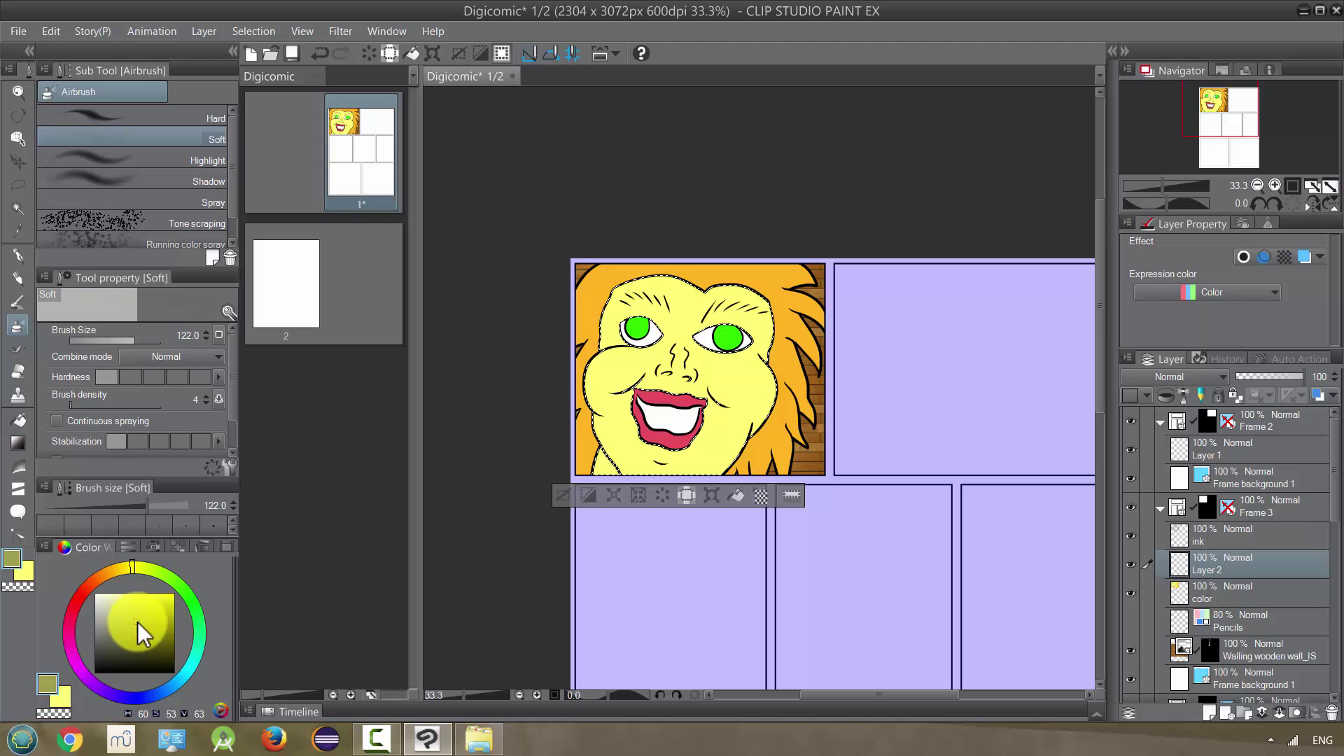
Airbrush soft shading inside the face's right edge, from the temple past the cheek to the jaw
{"action": "left_click_drag", "start_coordinate": [731, 339], "coordinate": [739, 363]}
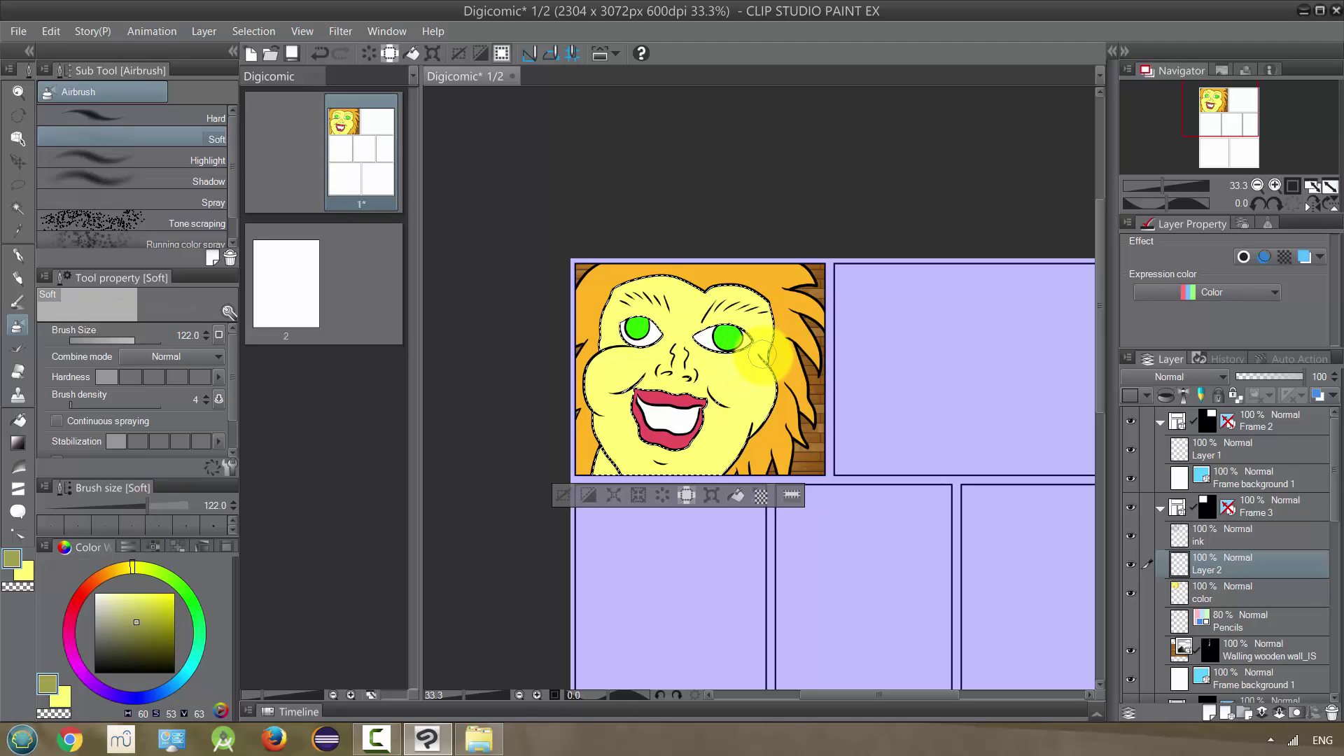
{"action": "scroll", "coordinate": [763, 357], "scroll_direction": "up", "scroll_amount": 3}
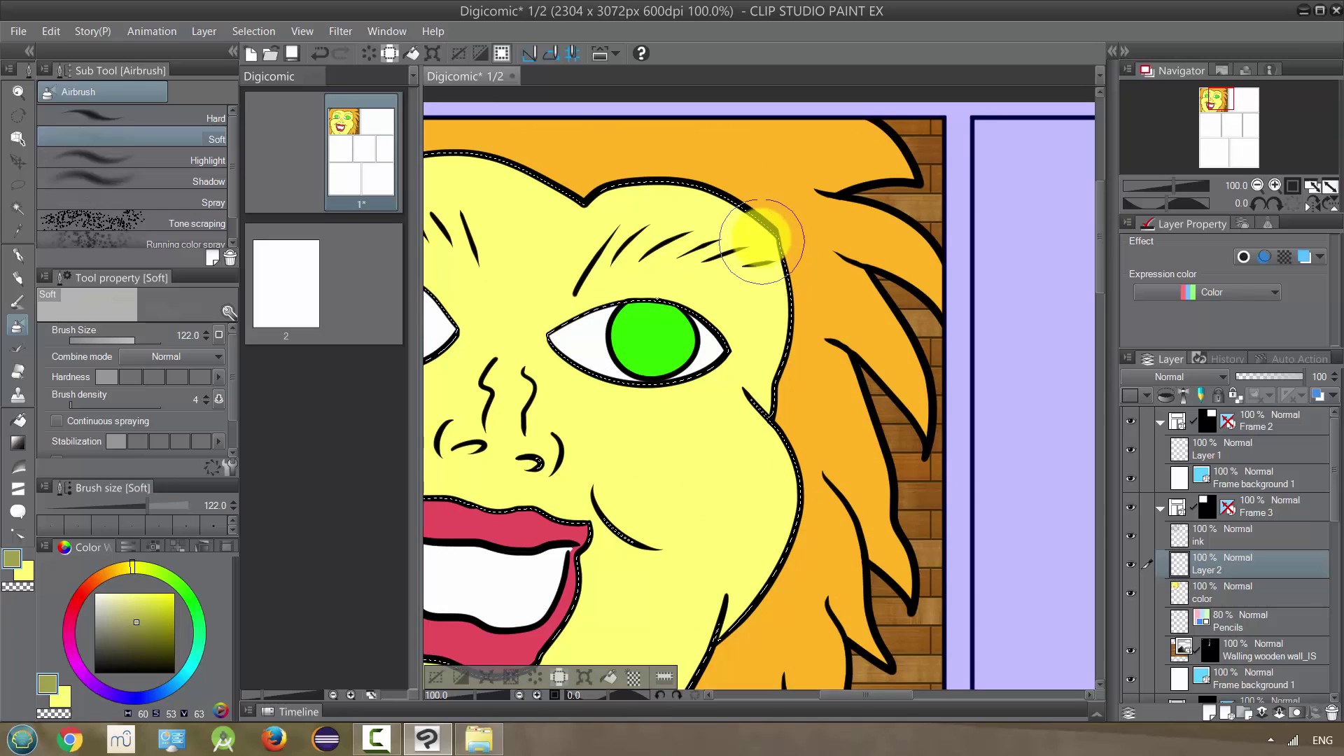
{"action": "mouse_move", "coordinate": [757, 210]}
{"action": "left_mouse_down"}
{"action": "mouse_move", "coordinate": [776, 340]}
{"action": "mouse_move", "coordinate": [761, 229]}
{"action": "mouse_move", "coordinate": [766, 384]}
{"action": "left_mouse_up"}
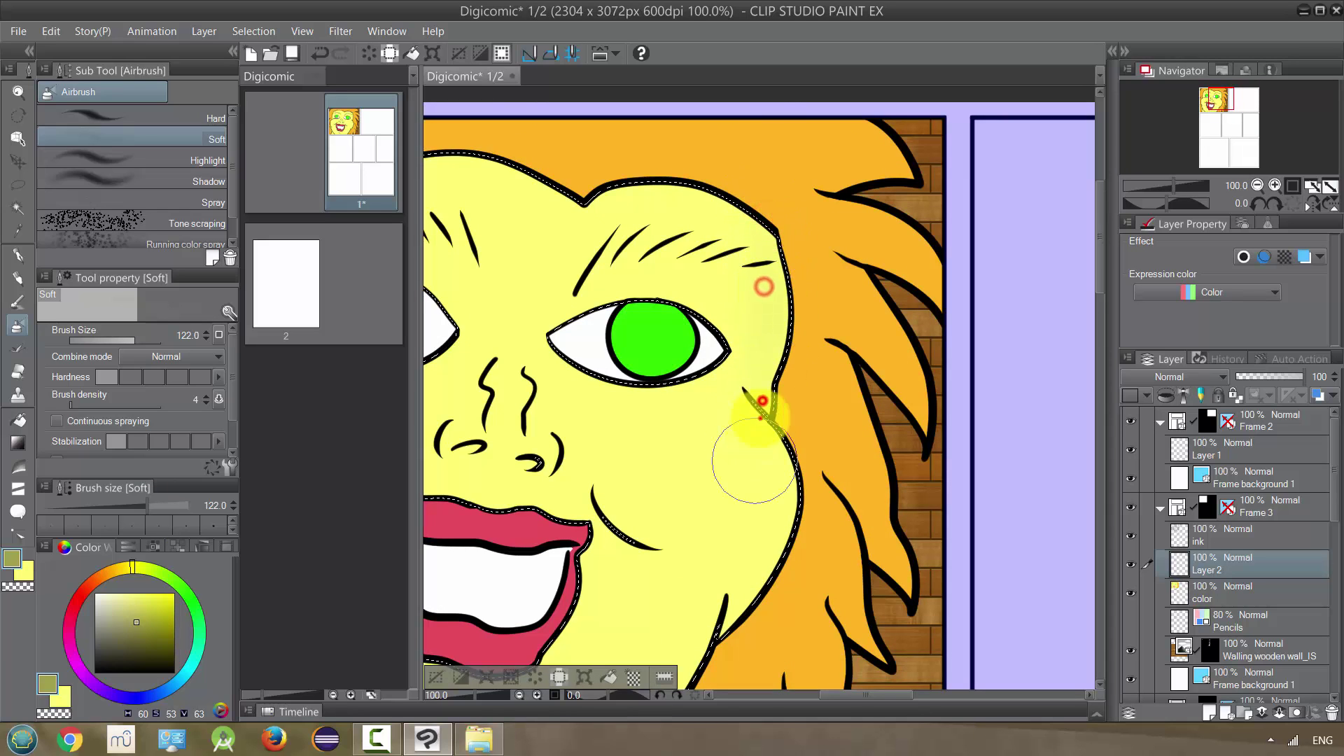
{"action": "left_click_drag", "start_coordinate": [779, 460], "coordinate": [814, 284]}
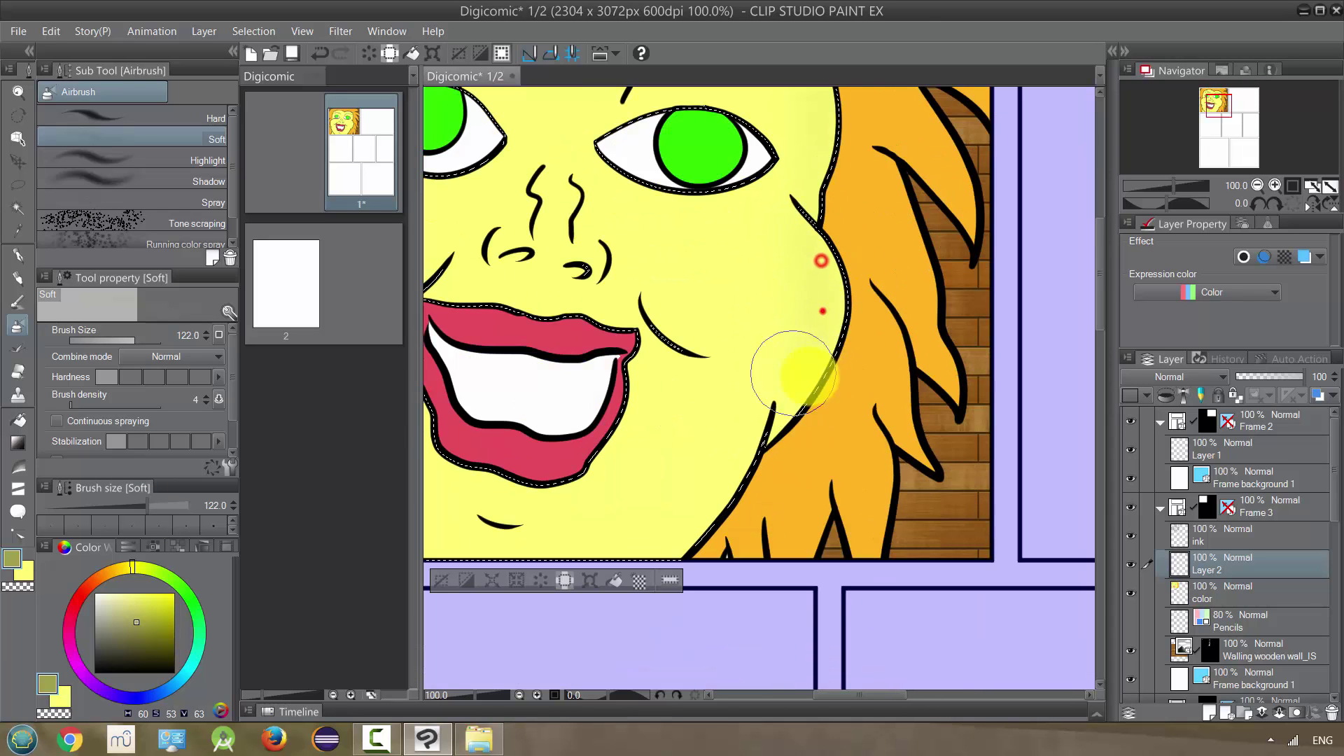
{"action": "left_click_drag", "start_coordinate": [756, 427], "coordinate": [859, 300]}
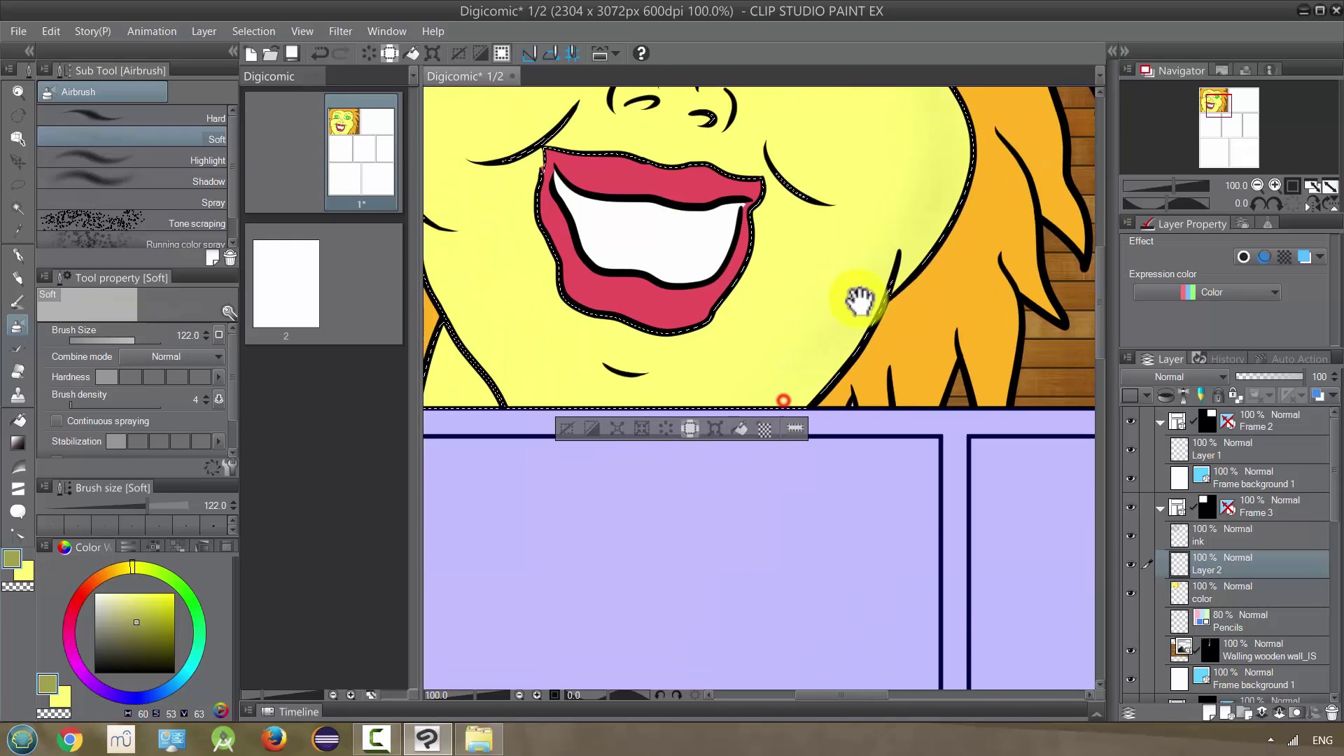
Airbrush soft shading inside the face's left edge, along the jaw, cheek and forehead
{"action": "mouse_move", "coordinate": [526, 375]}
{"action": "left_mouse_down"}
{"action": "mouse_move", "coordinate": [649, 400]}
{"action": "mouse_move", "coordinate": [720, 434]}
{"action": "mouse_move", "coordinate": [705, 460]}
{"action": "left_mouse_up"}
{"action": "mouse_move", "coordinate": [661, 399]}
{"action": "left_mouse_down"}
{"action": "mouse_move", "coordinate": [632, 430]}
{"action": "mouse_move", "coordinate": [620, 455]}
{"action": "mouse_move", "coordinate": [633, 363]}
{"action": "mouse_move", "coordinate": [618, 325]}
{"action": "mouse_move", "coordinate": [641, 348]}
{"action": "mouse_move", "coordinate": [601, 182]}
{"action": "mouse_move", "coordinate": [614, 209]}
{"action": "mouse_move", "coordinate": [607, 264]}
{"action": "mouse_move", "coordinate": [625, 144]}
{"action": "left_mouse_up"}
{"action": "left_click_drag", "start_coordinate": [597, 242], "coordinate": [627, 467]}
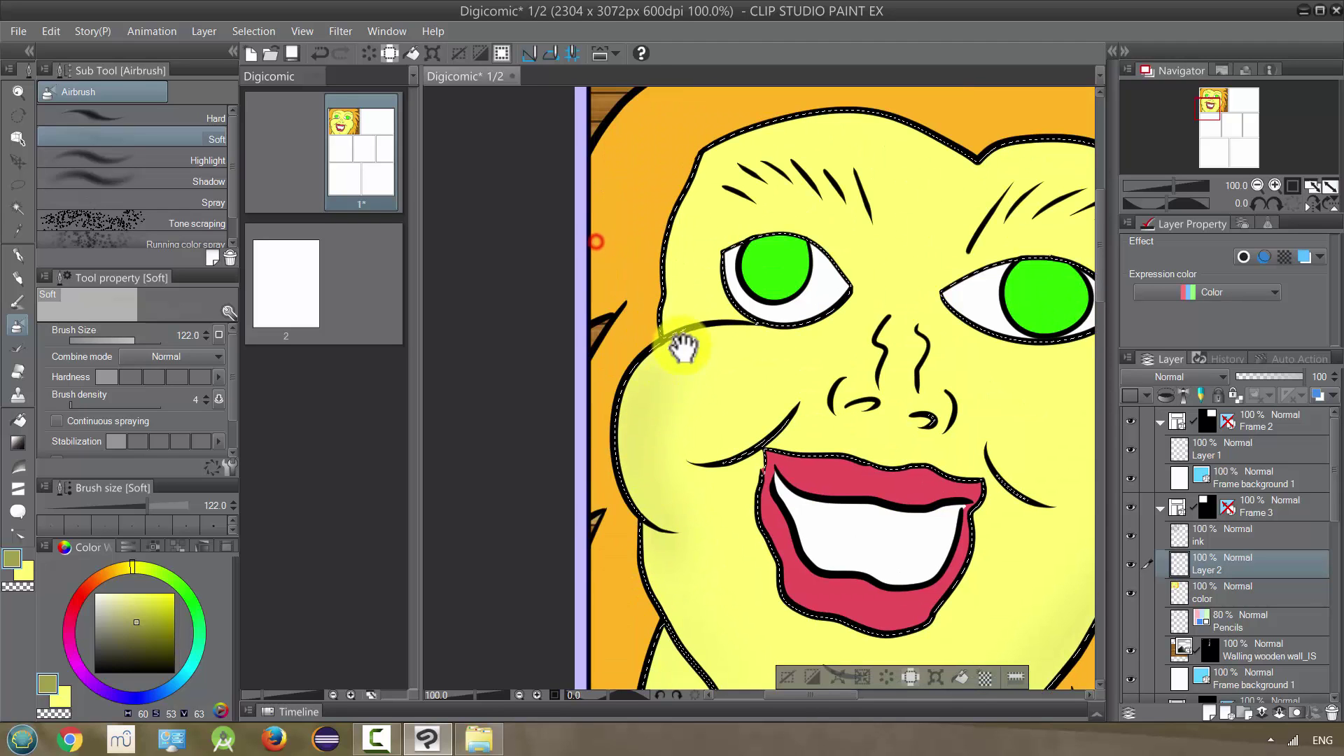
{"action": "mouse_move", "coordinate": [658, 322]}
{"action": "left_mouse_down"}
{"action": "mouse_move", "coordinate": [700, 204]}
{"action": "mouse_move", "coordinate": [746, 136]}
{"action": "left_mouse_up"}
{"action": "left_click_drag", "start_coordinate": [690, 189], "coordinate": [648, 327]}
{"action": "left_click_drag", "start_coordinate": [721, 159], "coordinate": [727, 140]}
{"action": "left_click_drag", "start_coordinate": [642, 389], "coordinate": [687, 278]}
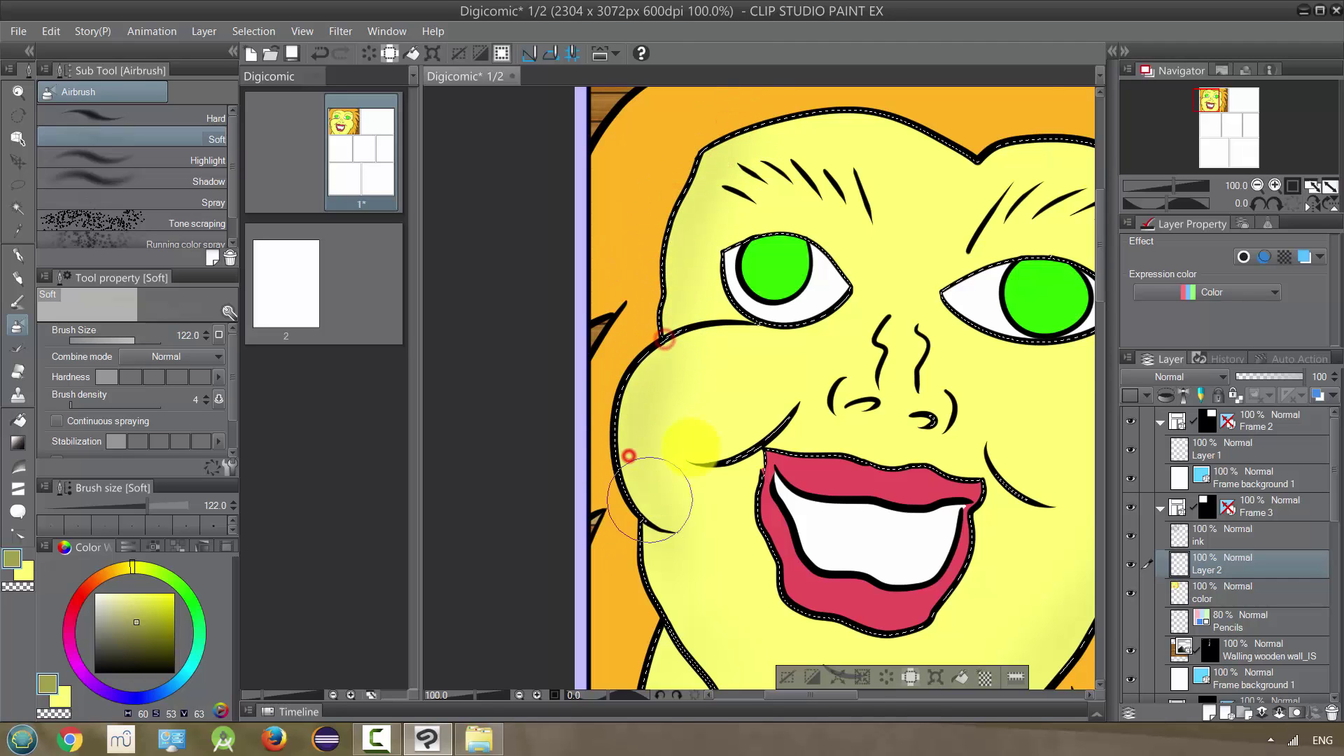
Build up the shading on the neck, cheeks, chin and above the mouth, and clear the selection
{"action": "scroll", "coordinate": [693, 451], "scroll_direction": "down", "scroll_amount": 1}
{"action": "scroll", "coordinate": [789, 452], "scroll_direction": "down", "scroll_amount": 2}
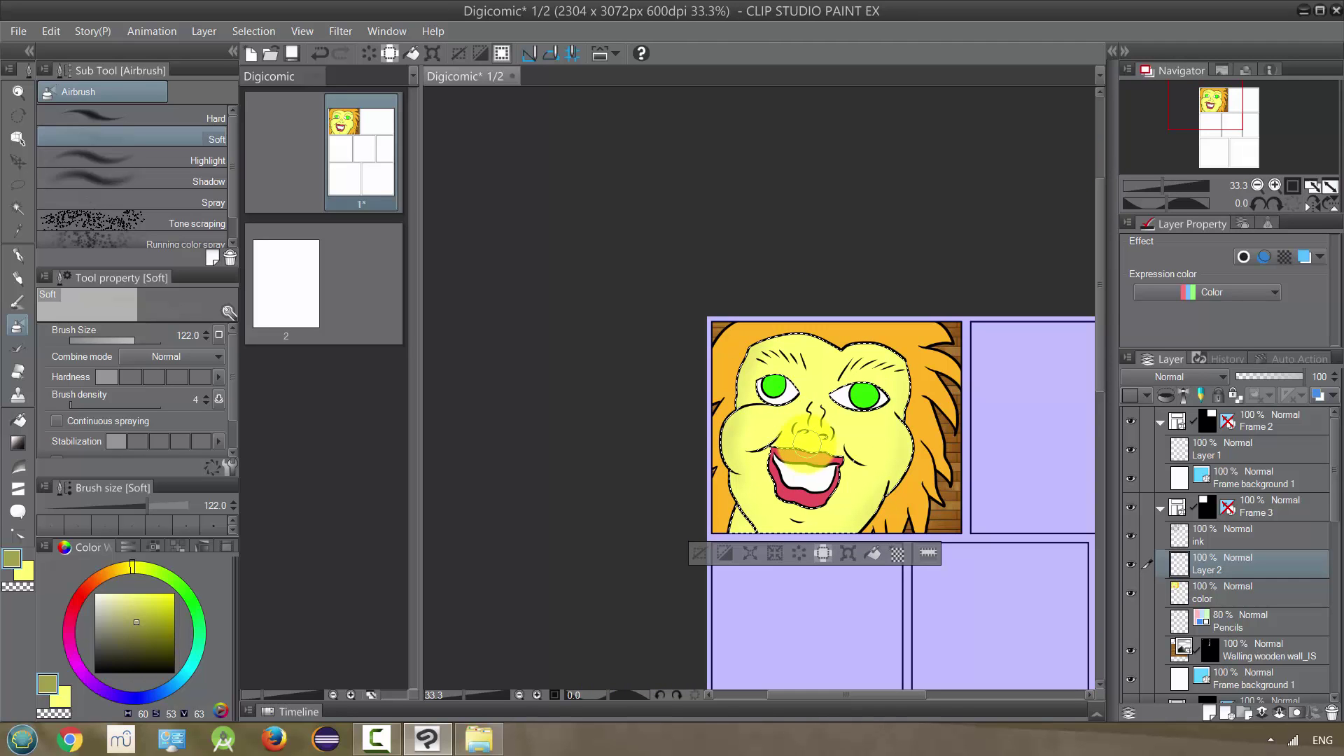
{"action": "left_click_drag", "start_coordinate": [729, 485], "coordinate": [732, 527]}
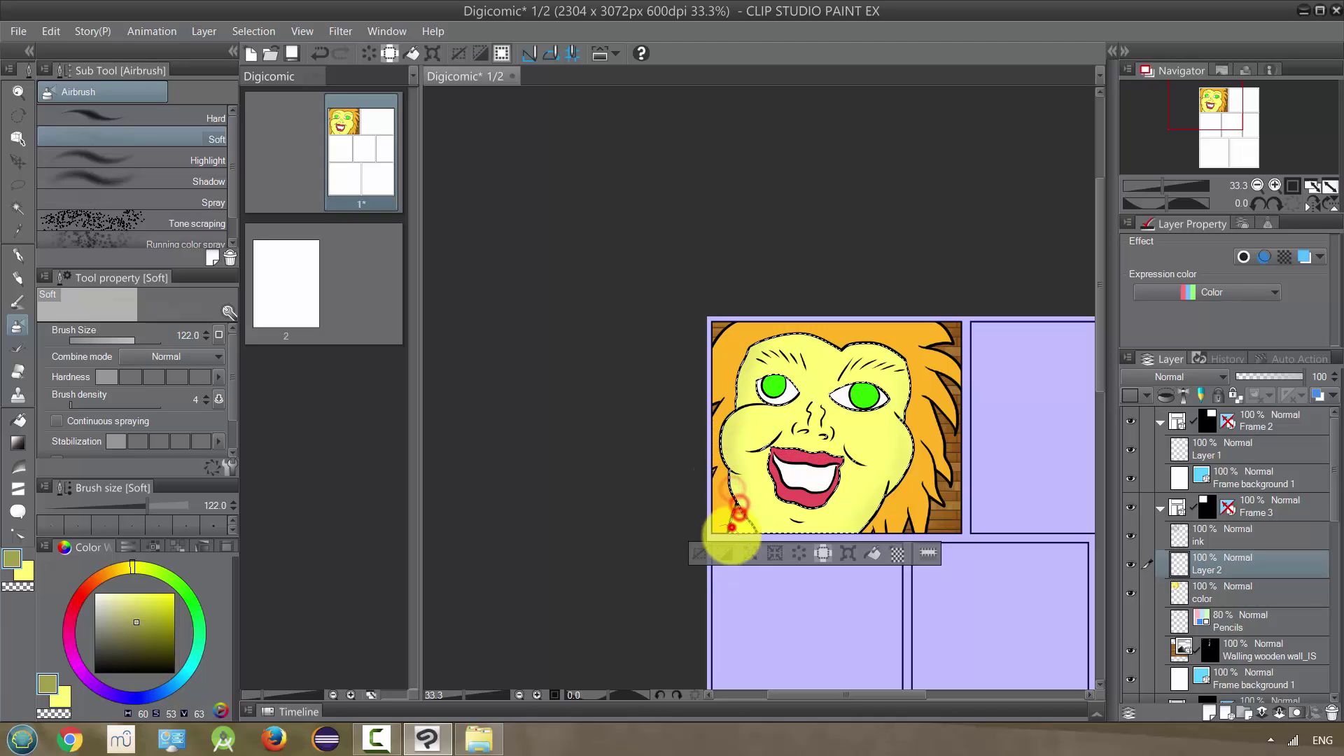
{"action": "left_click_drag", "start_coordinate": [745, 432], "coordinate": [742, 400]}
{"action": "left_click_drag", "start_coordinate": [896, 343], "coordinate": [894, 438]}
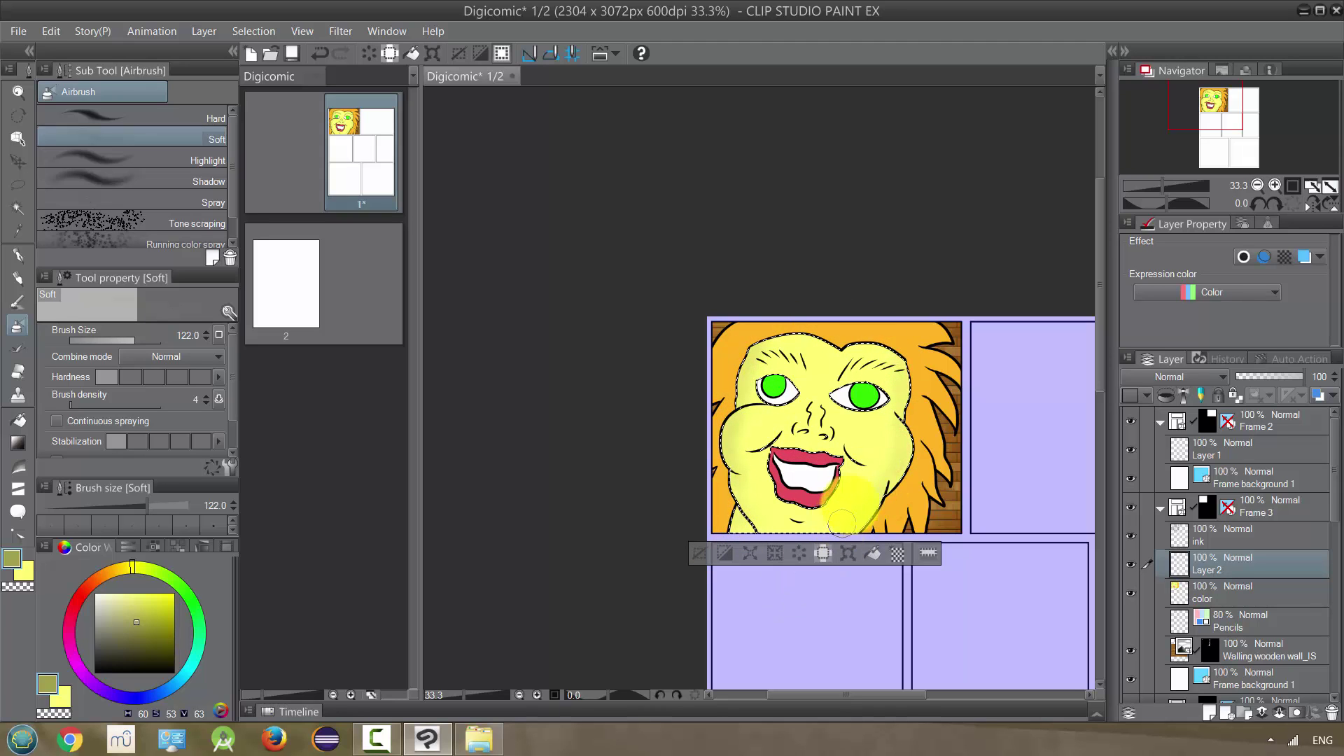
{"action": "left_click_drag", "start_coordinate": [844, 521], "coordinate": [856, 457]}
{"action": "left_click_drag", "start_coordinate": [771, 452], "coordinate": [823, 439]}
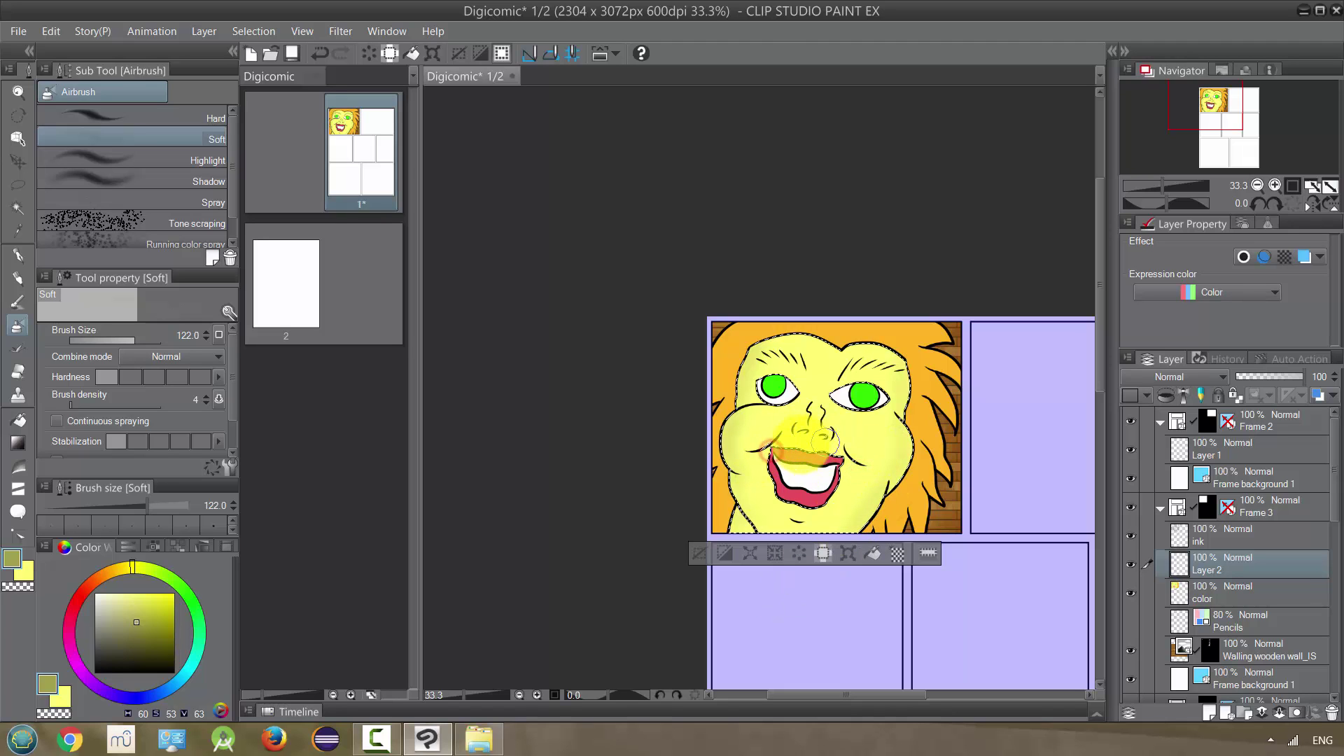
{"action": "scroll", "coordinate": [851, 399], "scroll_direction": "up", "scroll_amount": 1}
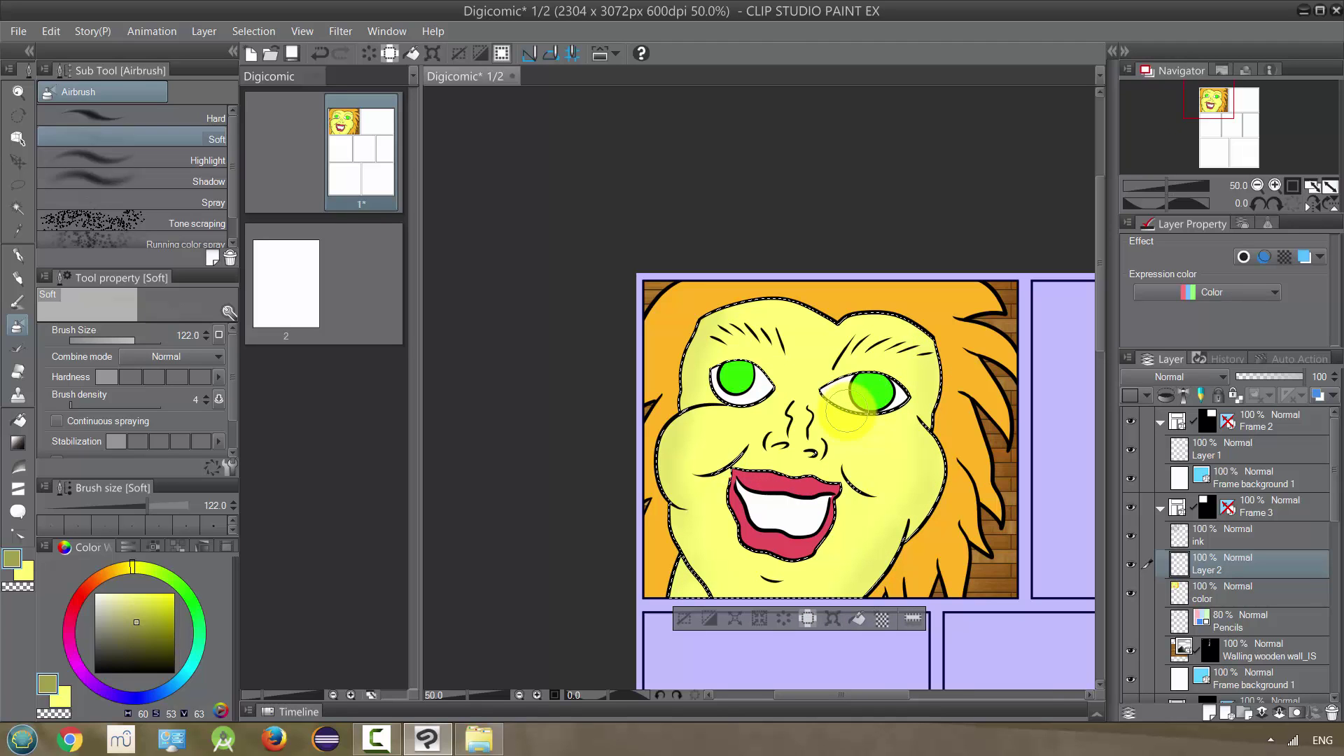
{"action": "left_click_drag", "start_coordinate": [870, 455], "coordinate": [783, 420]}
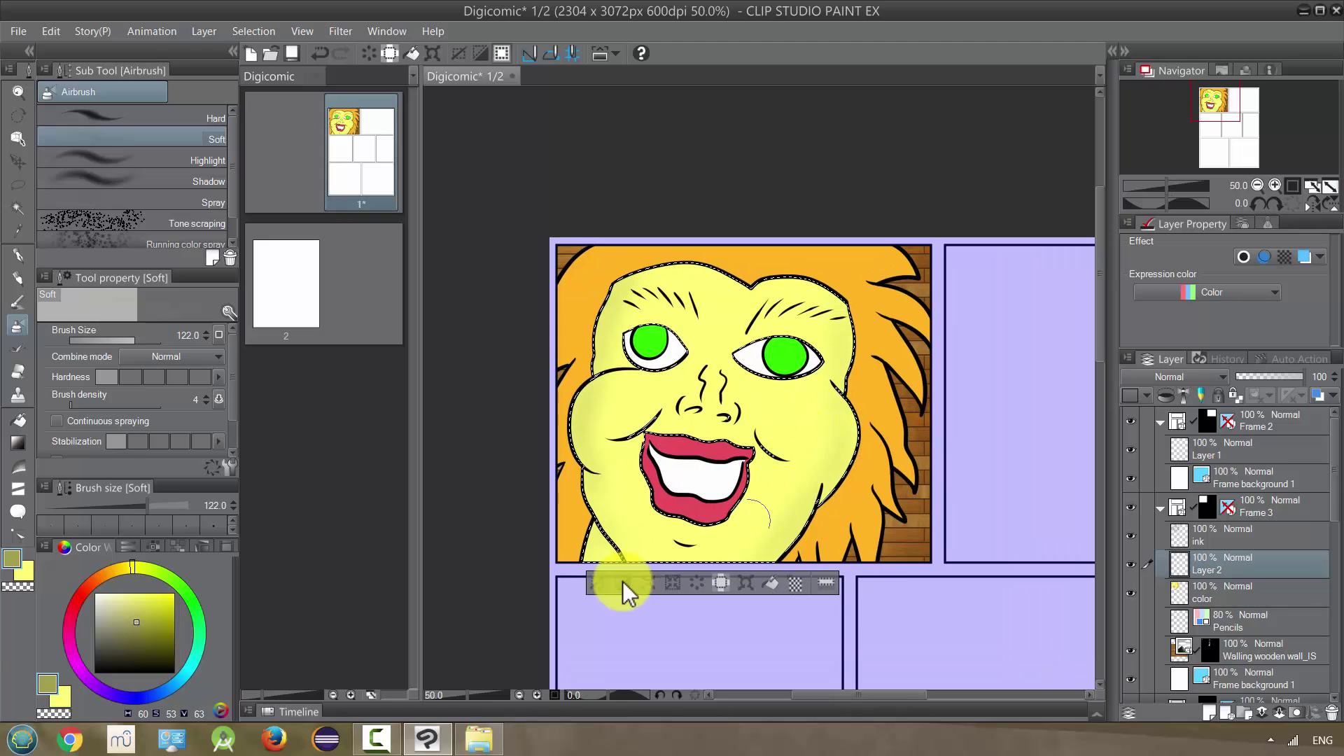
{"action": "key", "text": "ctrl+d"}
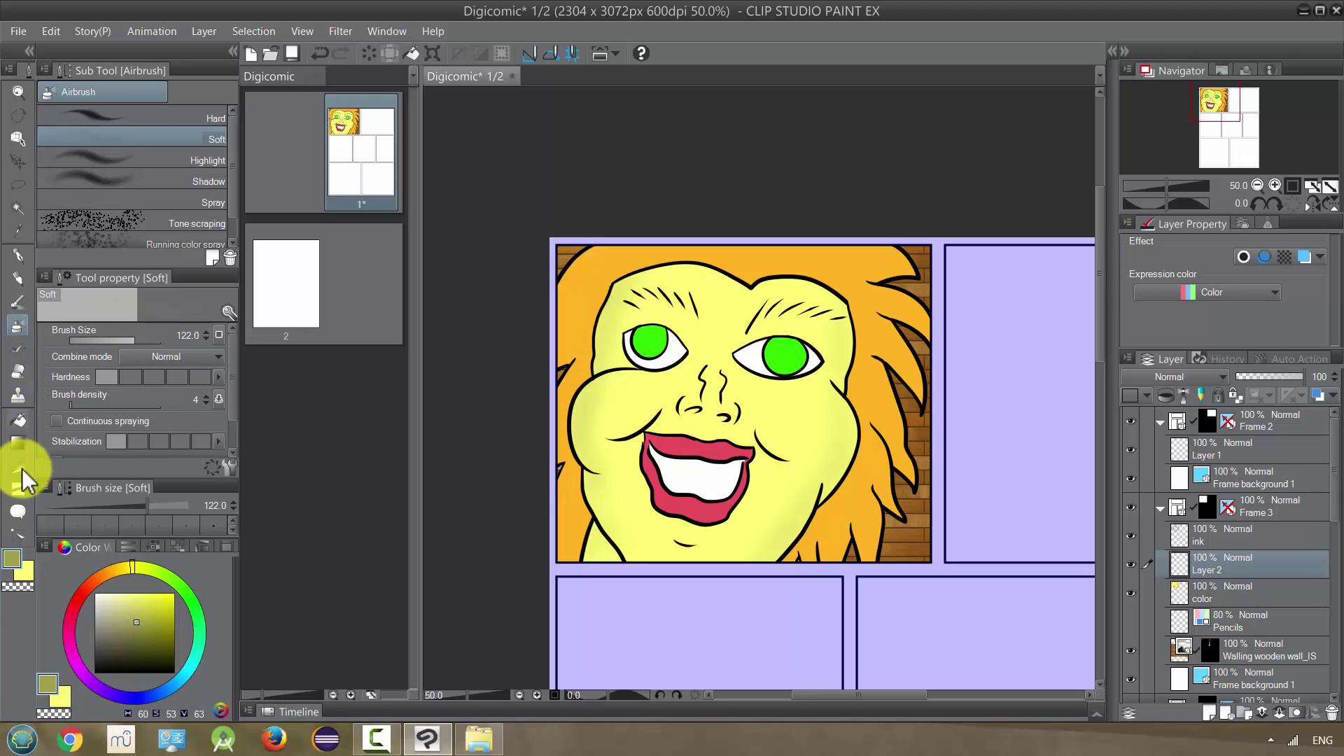
Start a text object on the right cheek, with the size set to 5.5 and the color set to black
{"action": "left_click", "coordinate": [19, 517]}
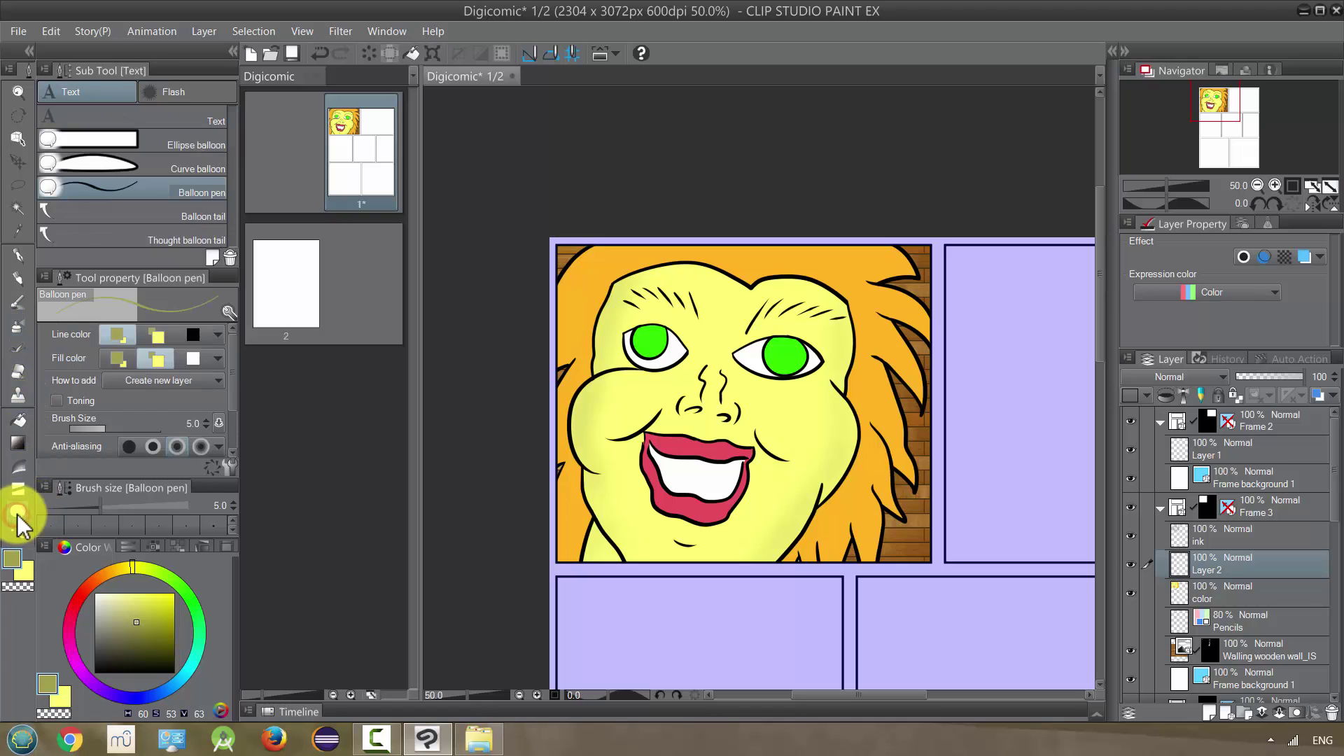
{"action": "left_click", "coordinate": [65, 119]}
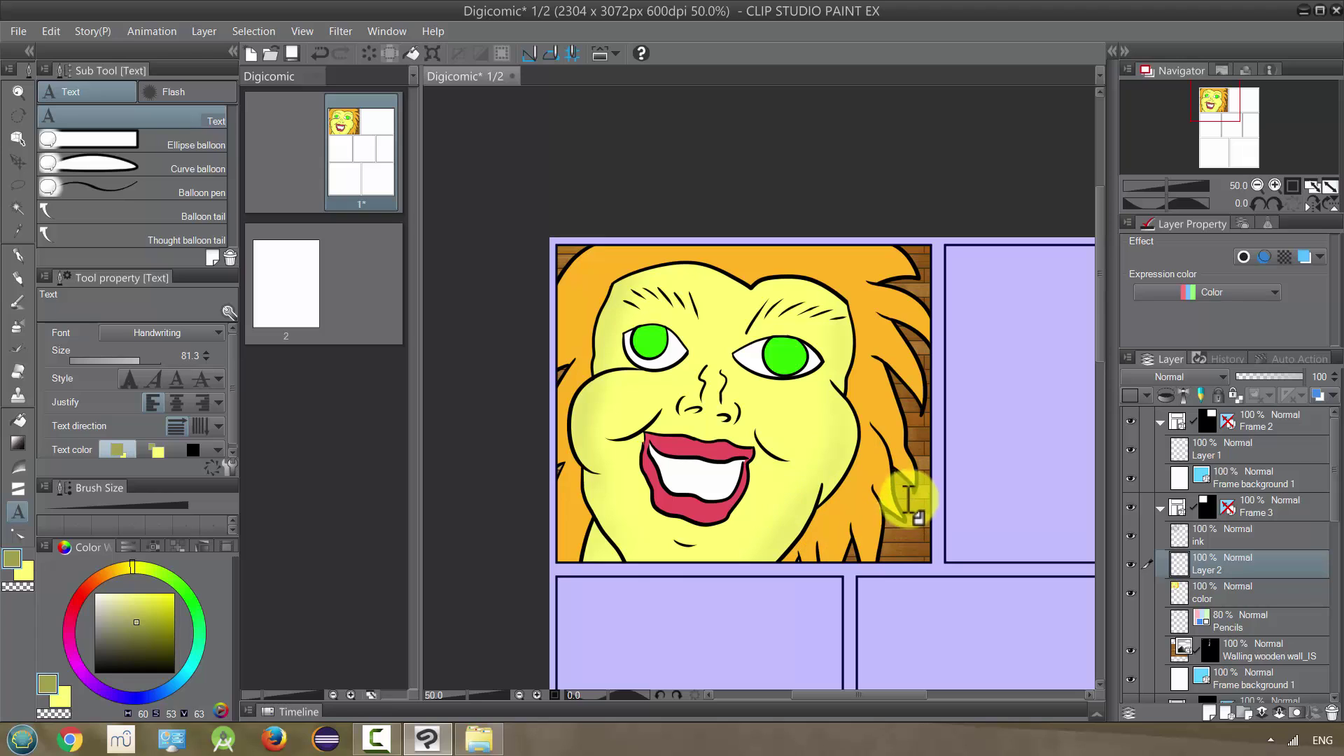
{"action": "left_click", "coordinate": [815, 464]}
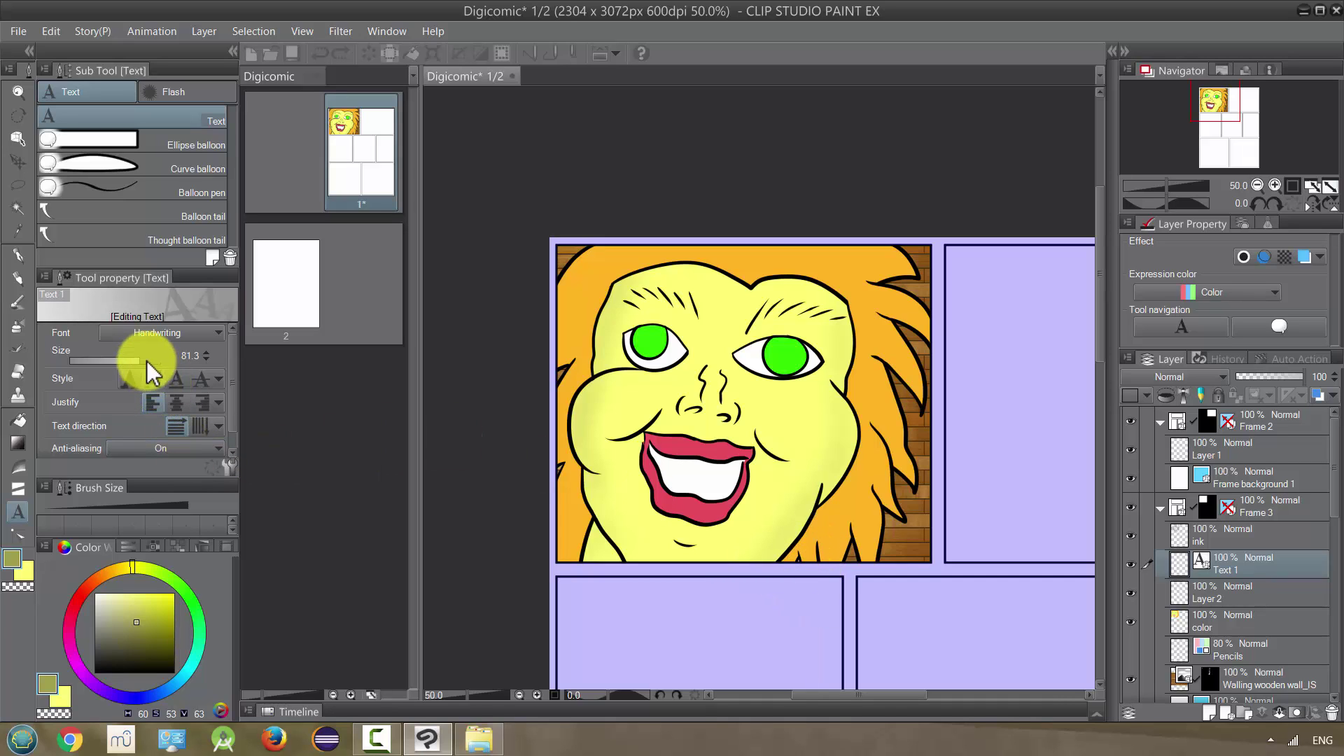
{"action": "left_click_drag", "start_coordinate": [144, 360], "coordinate": [104, 369]}
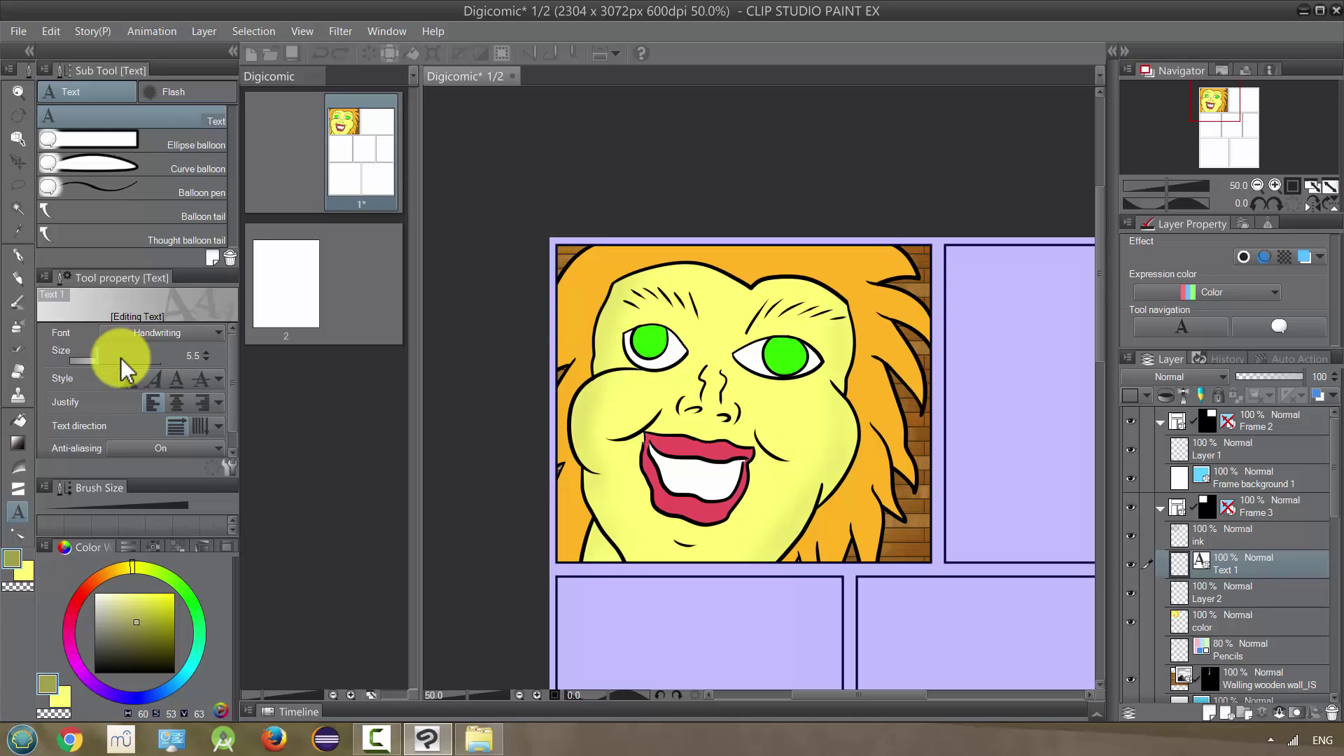
{"action": "left_click_drag", "start_coordinate": [147, 644], "coordinate": [175, 675]}
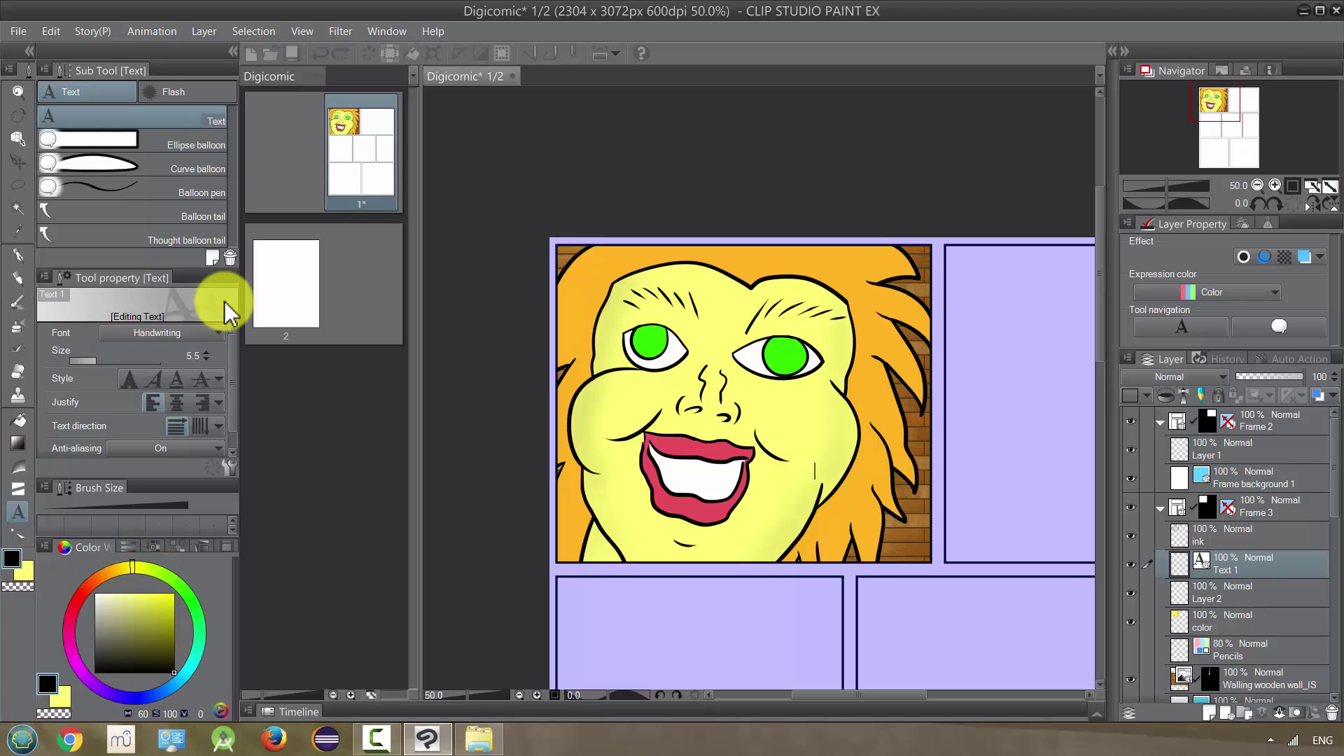
Write "I like ice cream." on two lines in the Mary Jane Antique font and center-justify it
{"action": "left_click", "coordinate": [181, 334]}
{"action": "left_click", "coordinate": [149, 379]}
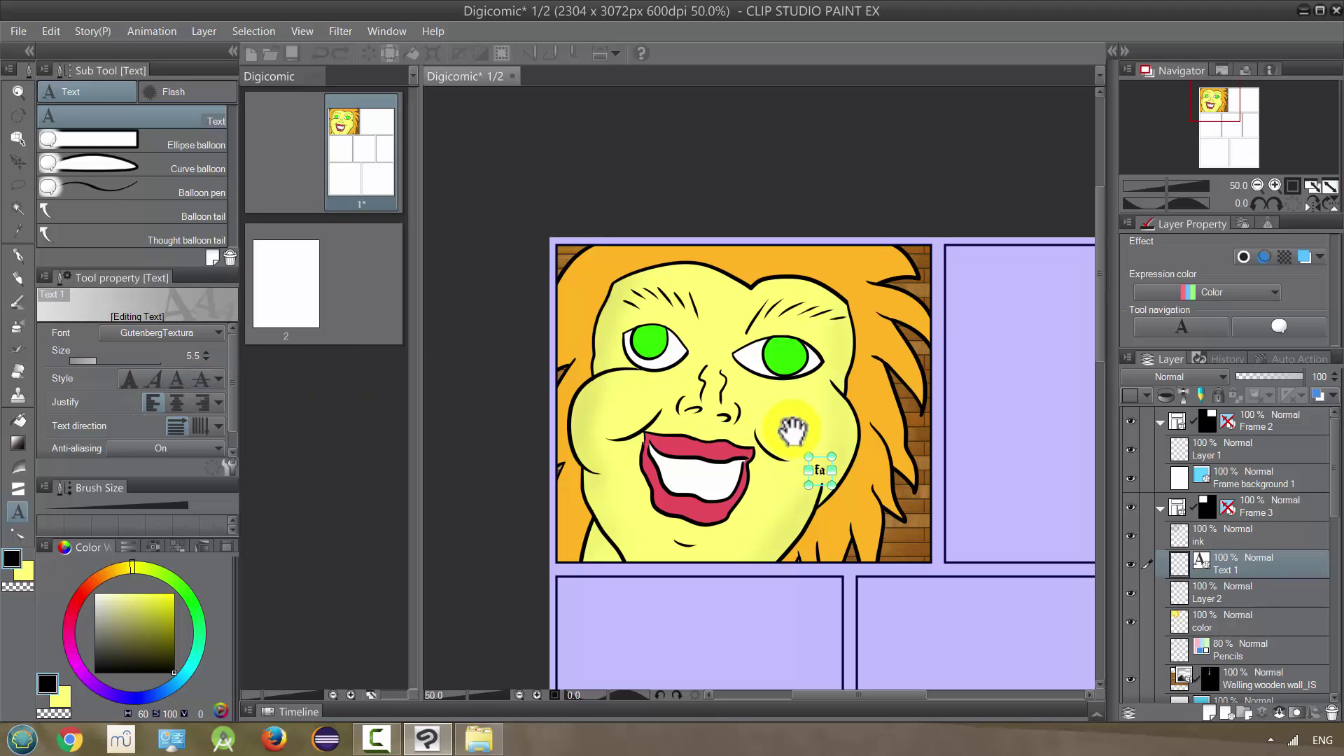
{"action": "left_click", "coordinate": [198, 334]}
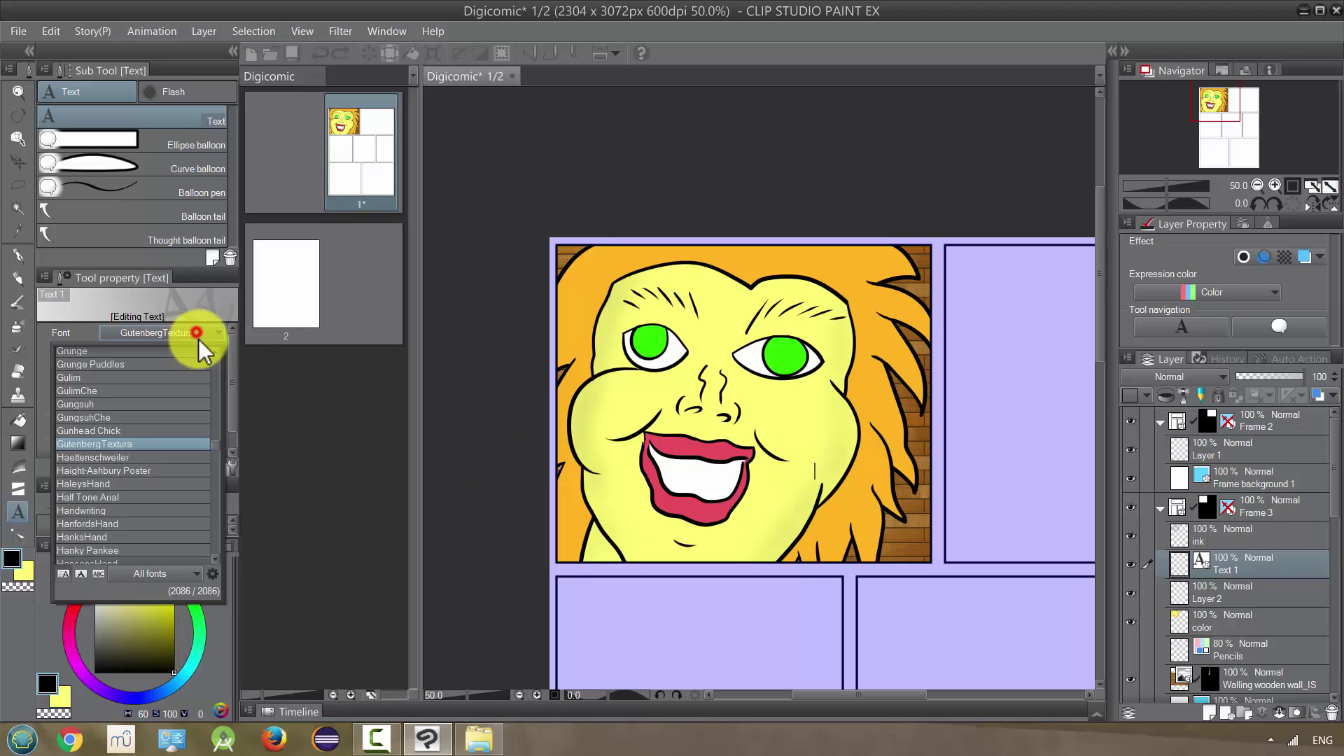
{"action": "scroll", "coordinate": [208, 479], "scroll_direction": "down", "scroll_amount": 20}
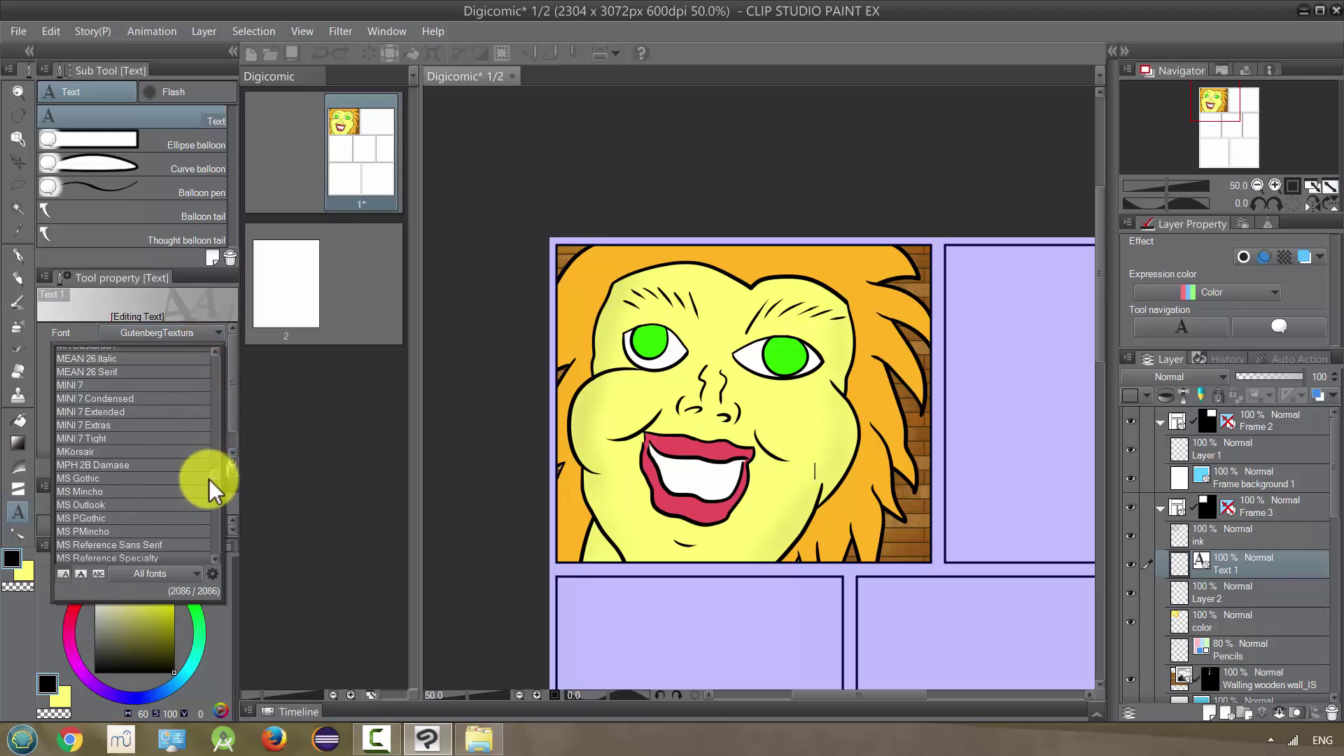
{"action": "scroll", "coordinate": [209, 481], "scroll_direction": "up", "scroll_amount": 5}
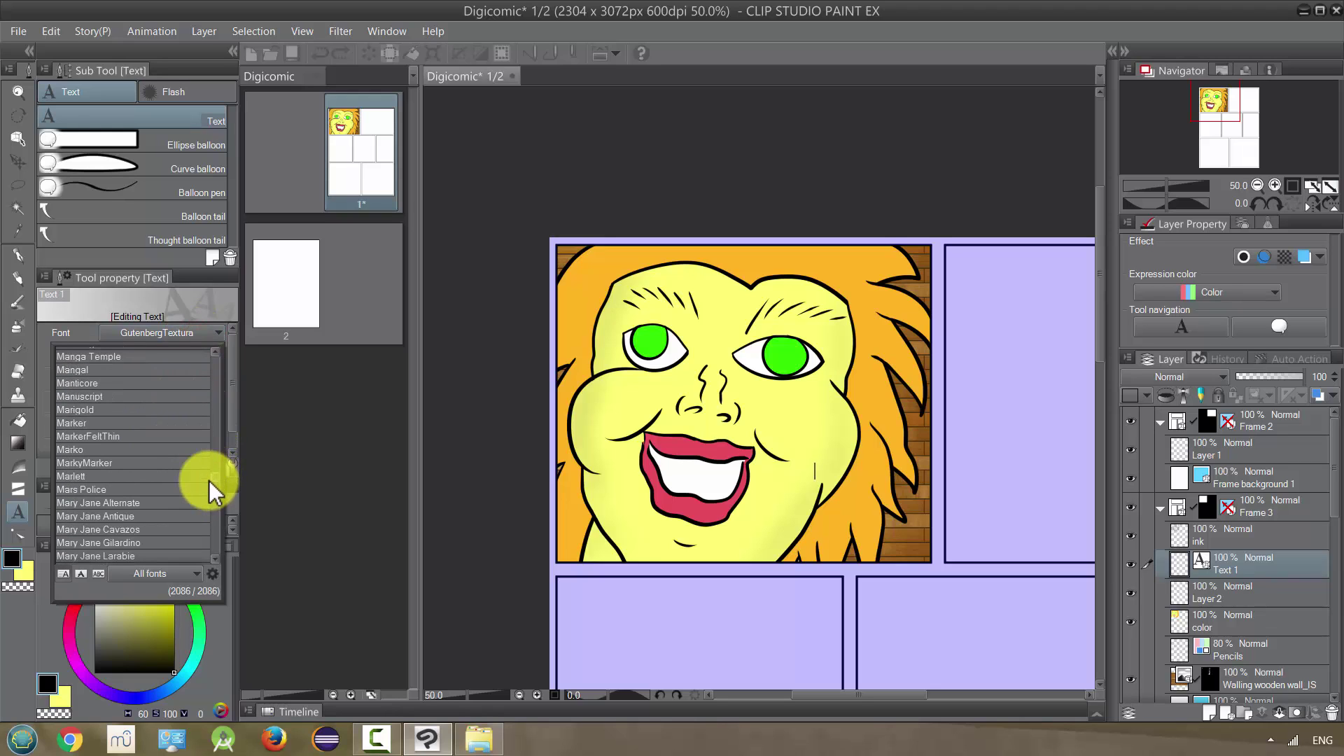
{"action": "left_click", "coordinate": [130, 516]}
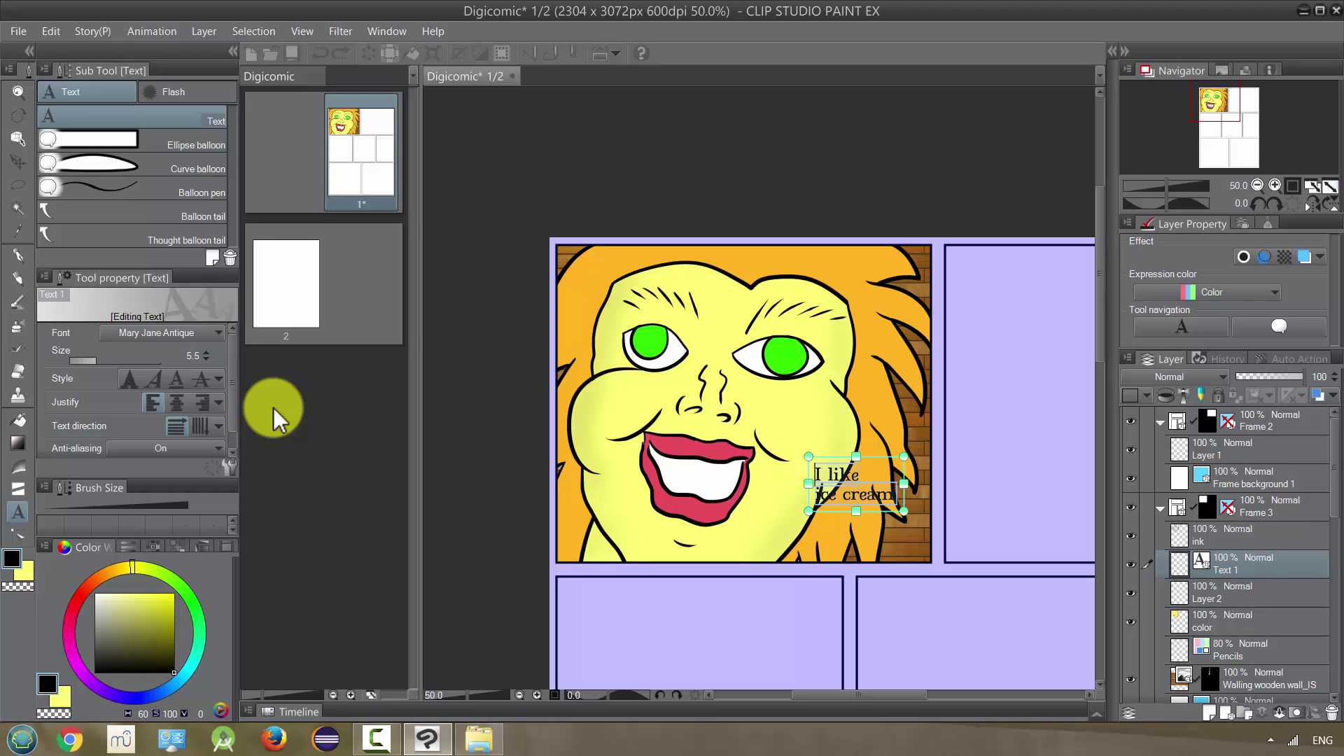
{"action": "left_click", "coordinate": [177, 402]}
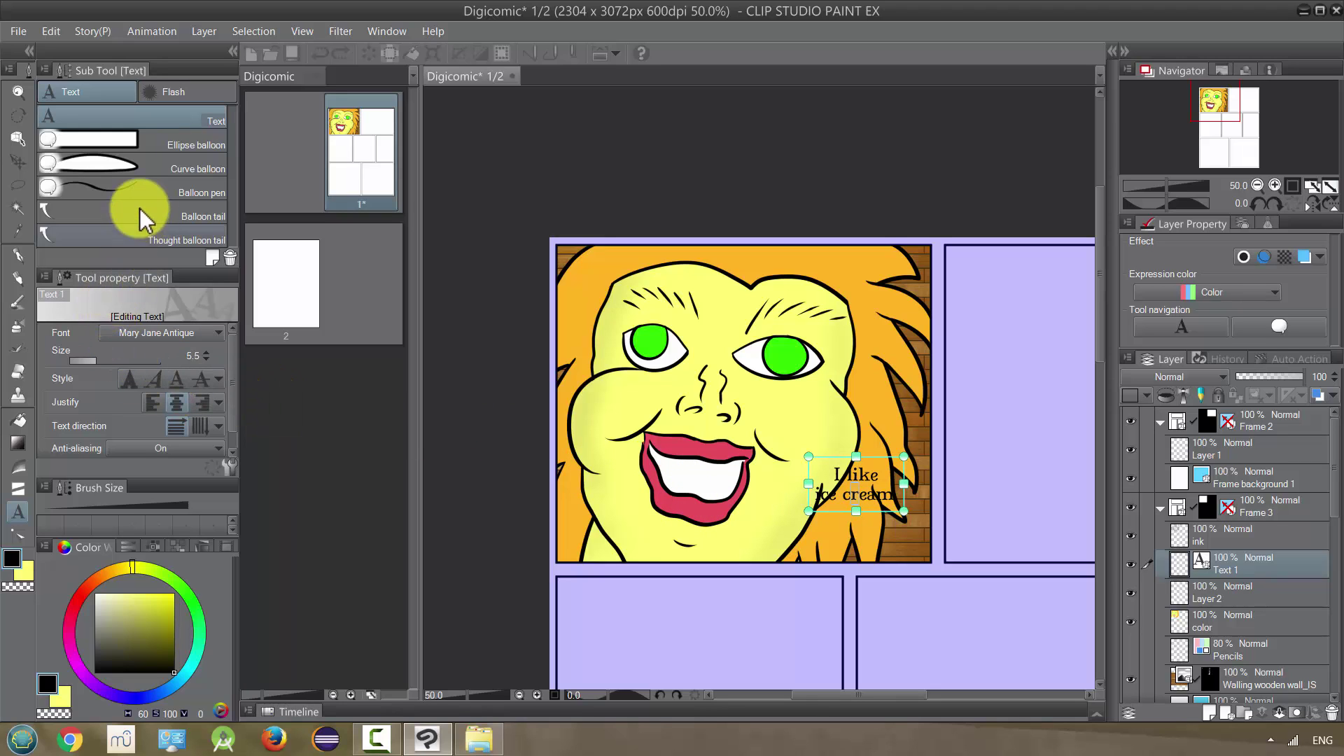
Draw a curve balloon with black line and white fill around the dialogue text, and move its layer above the ink layer
{"action": "left_click", "coordinate": [128, 162]}
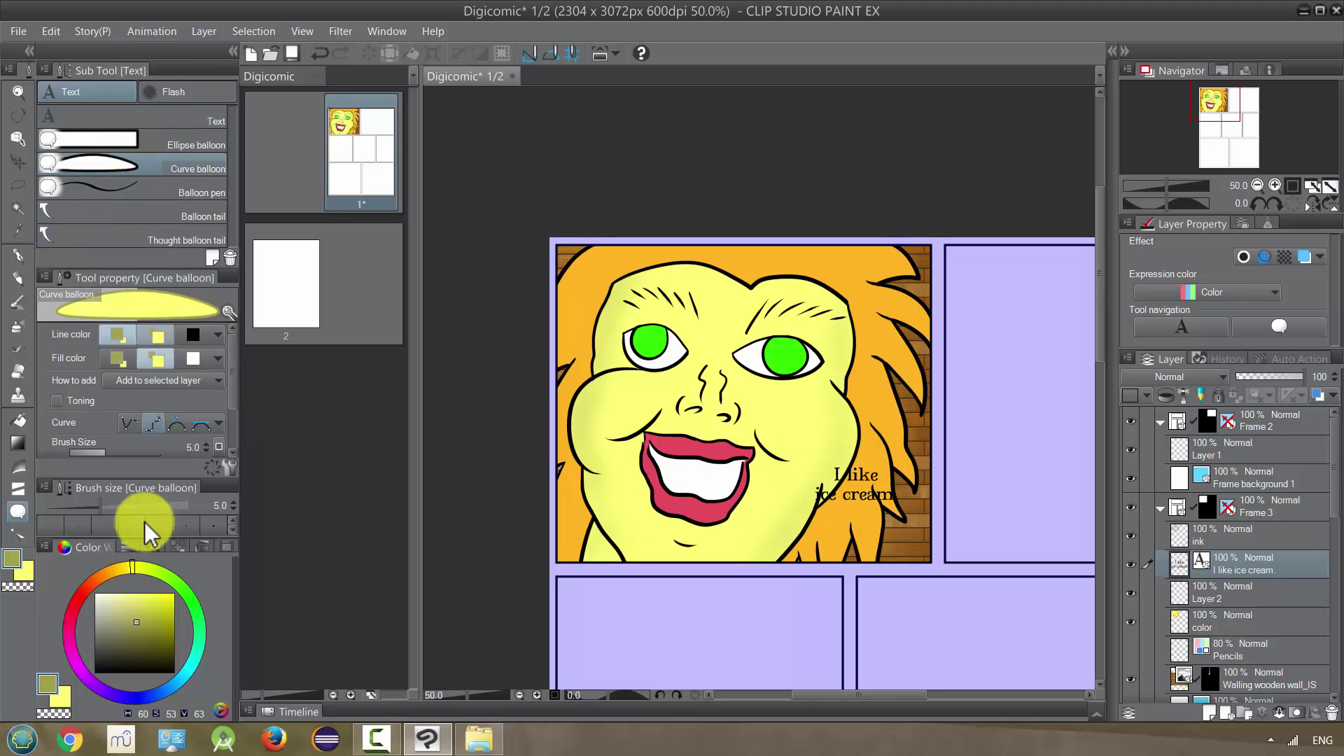
{"action": "mouse_move", "coordinate": [232, 366]}
{"action": "left_mouse_down"}
{"action": "mouse_move", "coordinate": [232, 429]}
{"action": "mouse_move", "coordinate": [229, 354]}
{"action": "left_mouse_up"}
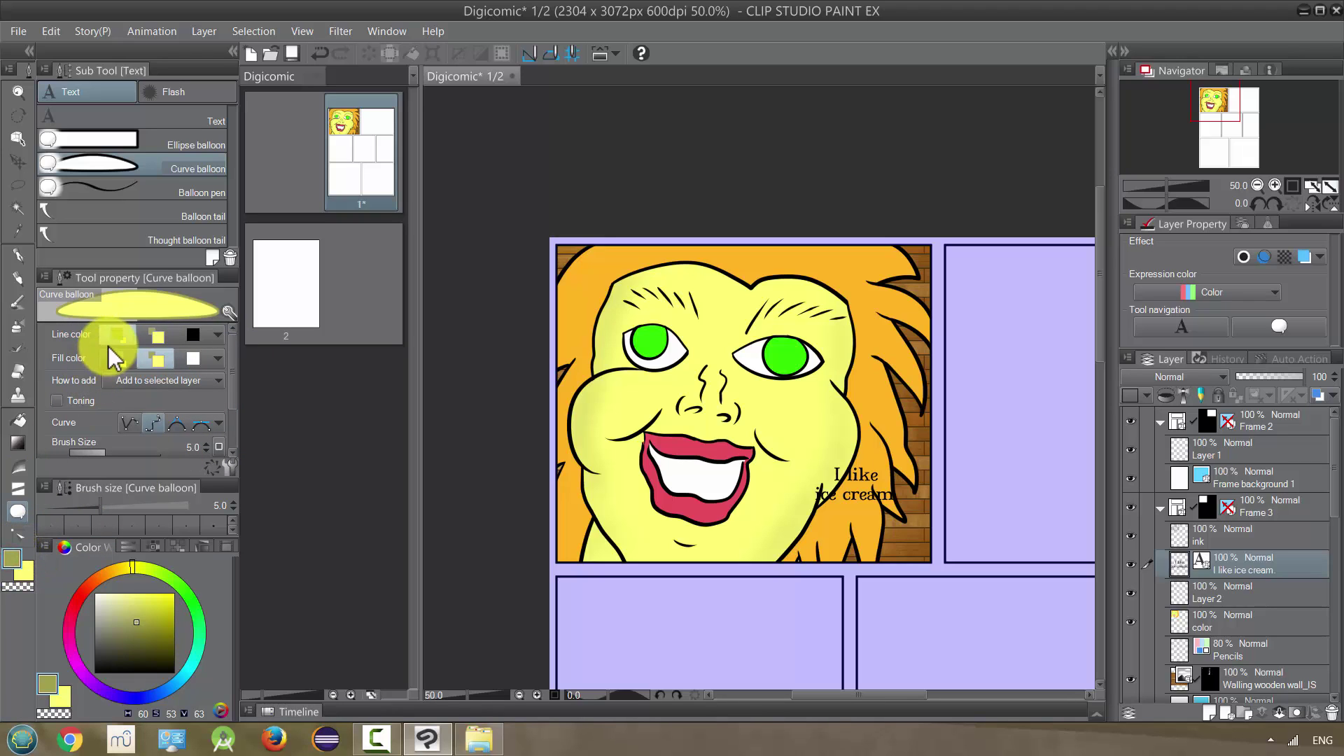
{"action": "left_click", "coordinate": [194, 335]}
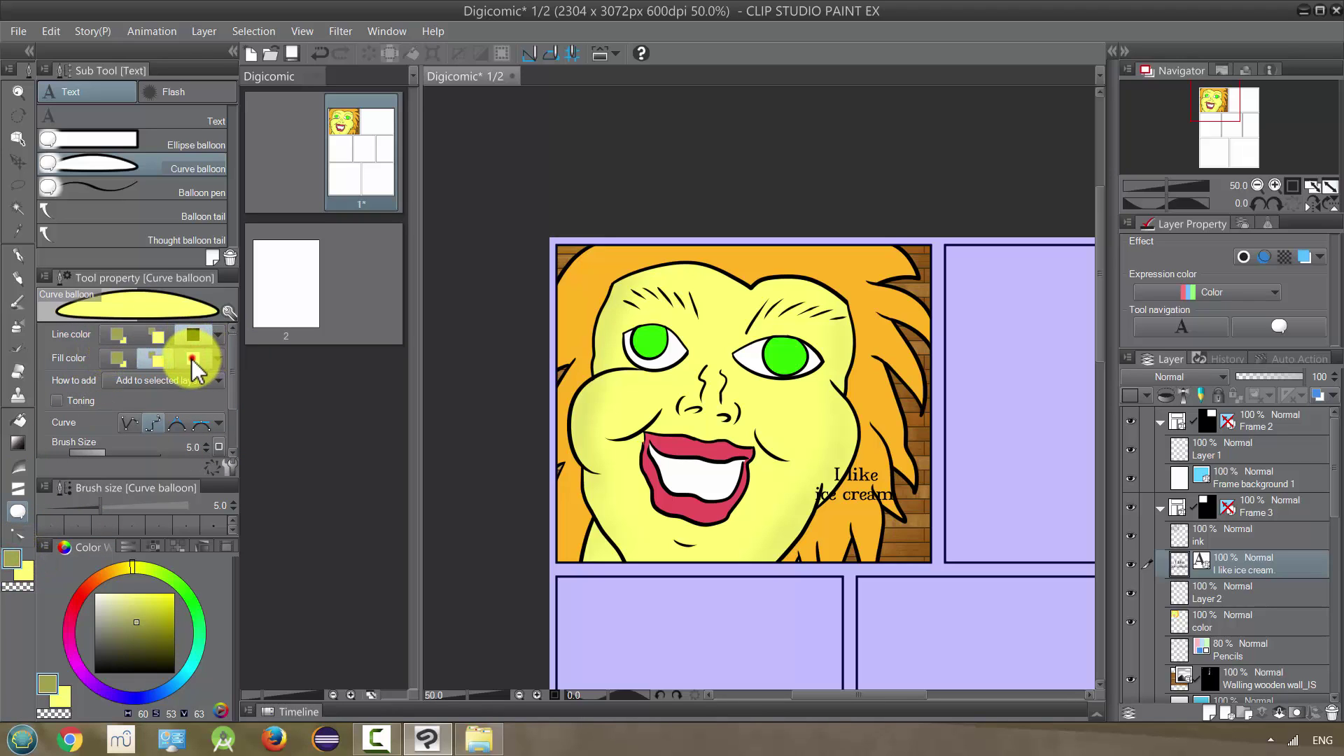
{"action": "left_click", "coordinate": [193, 358]}
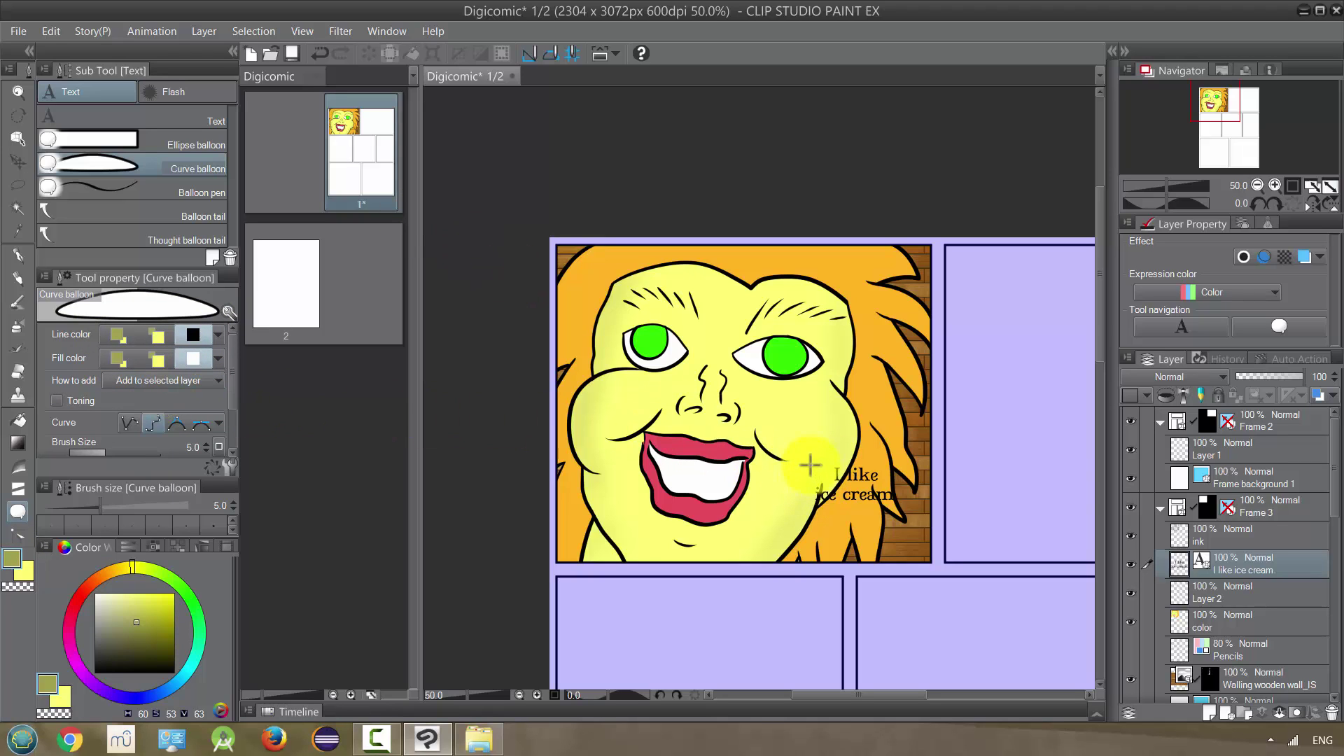
{"action": "left_click", "coordinate": [803, 510]}
{"action": "left_click", "coordinate": [889, 517]}
{"action": "left_click", "coordinate": [914, 511]}
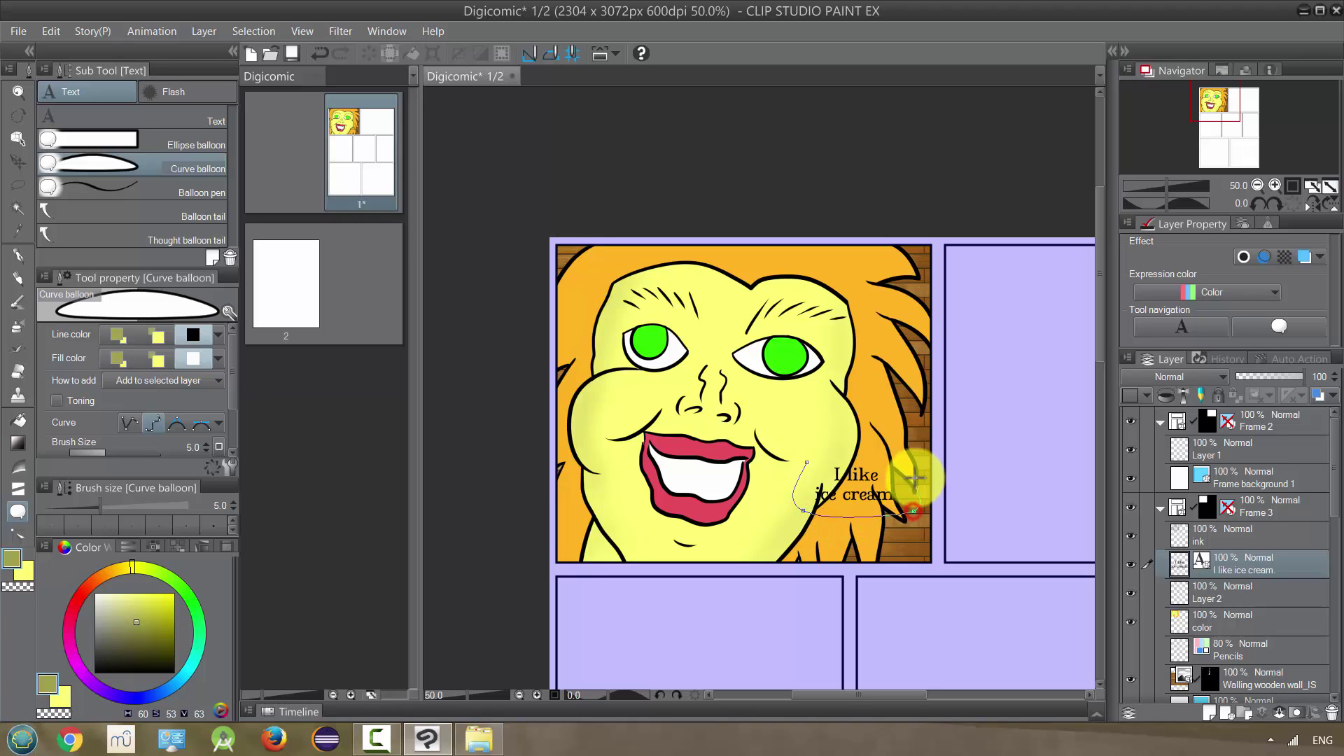
{"action": "left_click", "coordinate": [805, 461]}
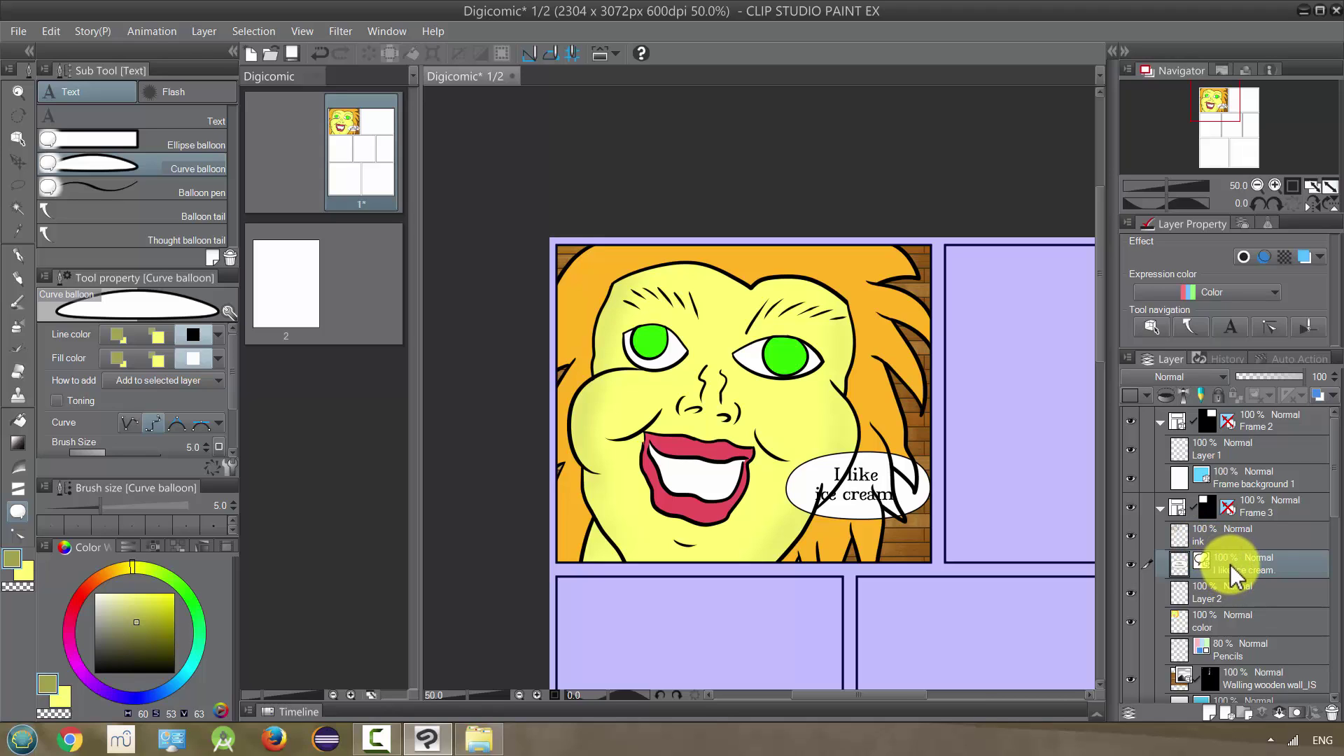
{"action": "left_click_drag", "start_coordinate": [1234, 572], "coordinate": [1232, 547]}
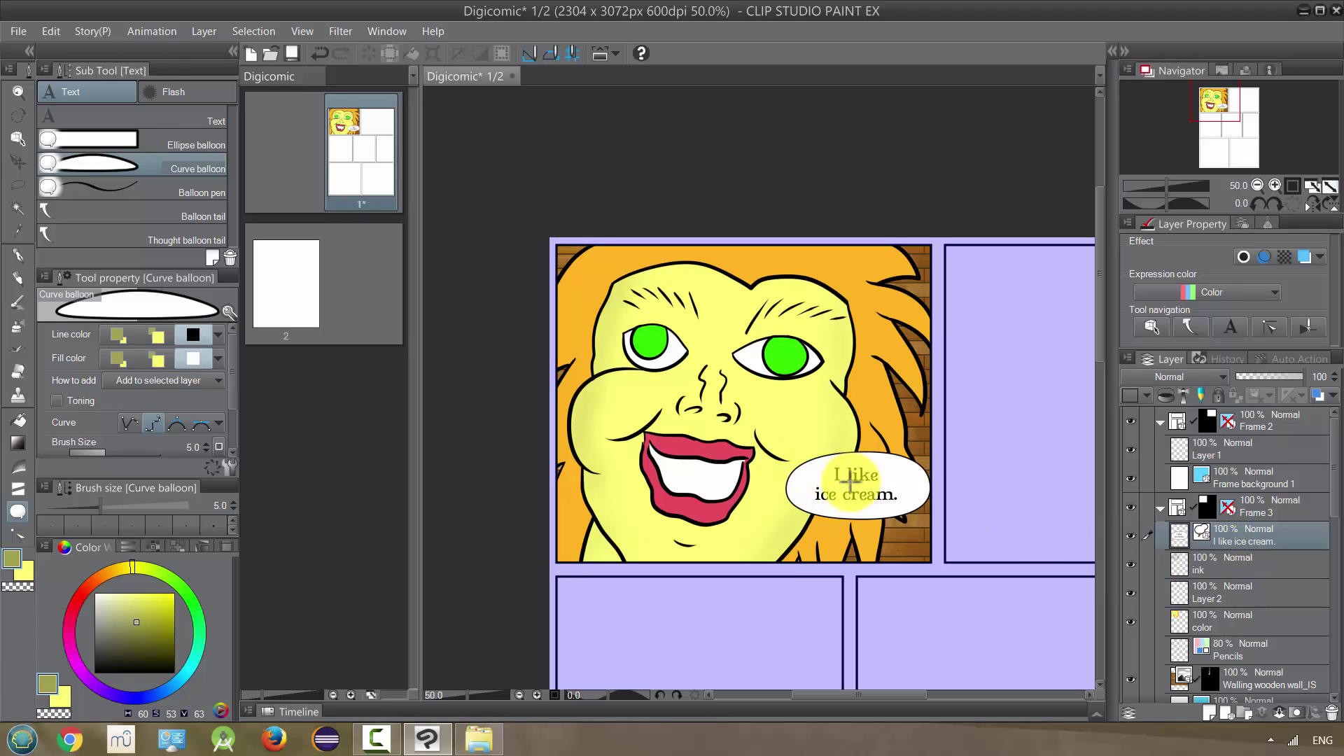
Reshape the speech balloon by its control points so that it fits closely around the two lines of text
{"action": "key", "text": "o"}
{"action": "left_click", "coordinate": [15, 141]}
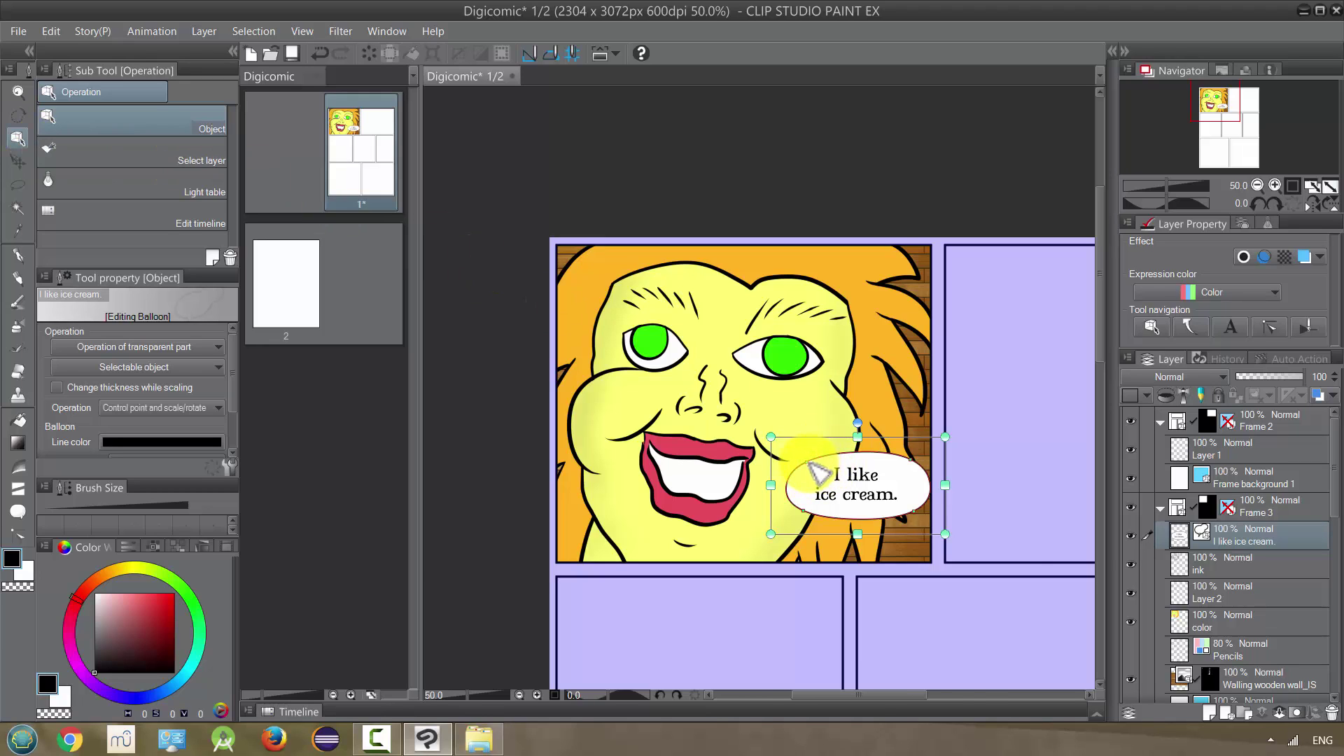
{"action": "left_click_drag", "start_coordinate": [807, 462], "coordinate": [823, 462]}
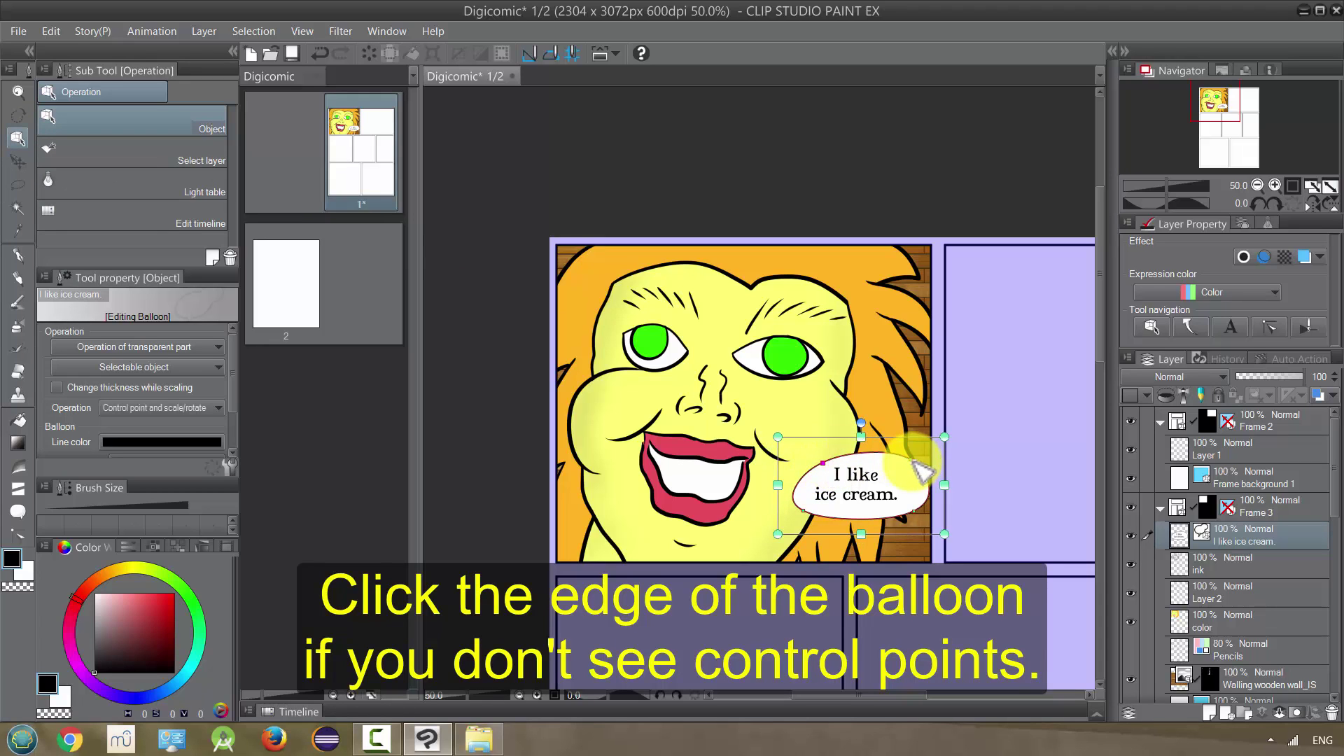
{"action": "left_click_drag", "start_coordinate": [913, 460], "coordinate": [898, 511]}
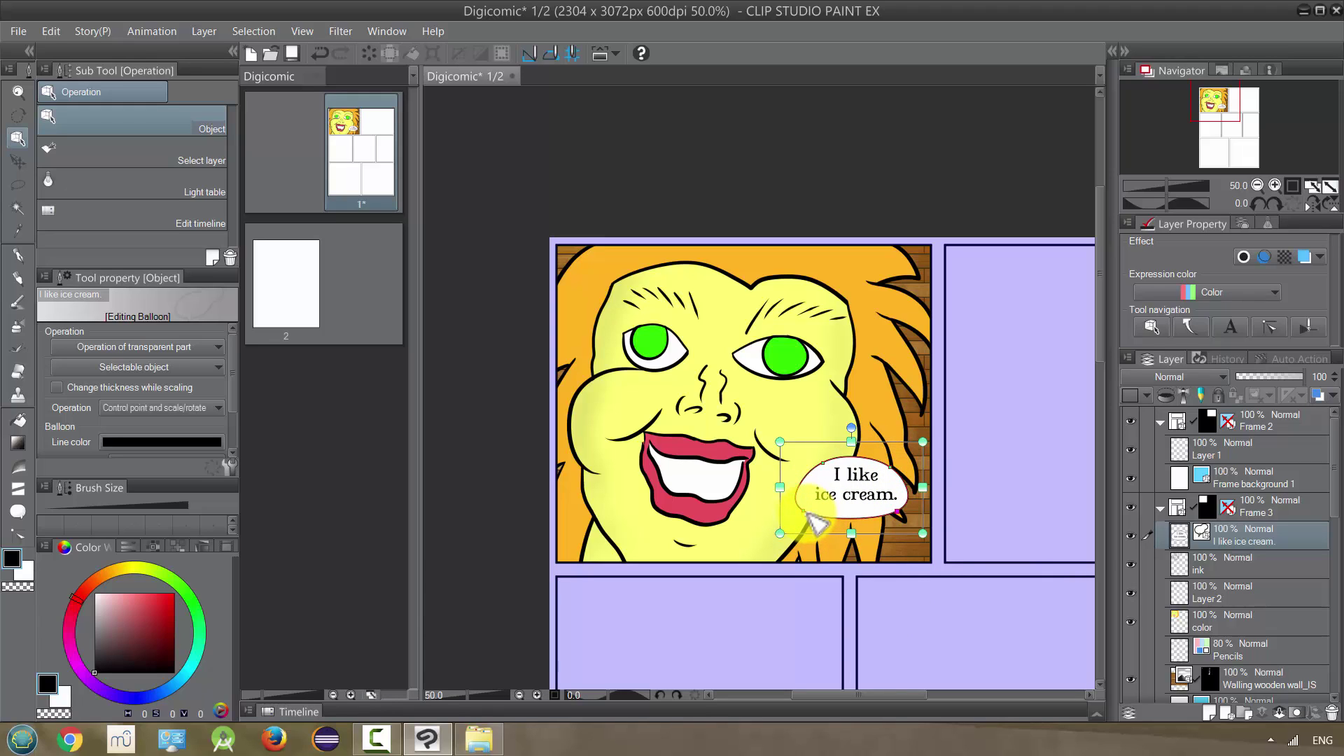
{"action": "left_click_drag", "start_coordinate": [805, 512], "coordinate": [825, 478]}
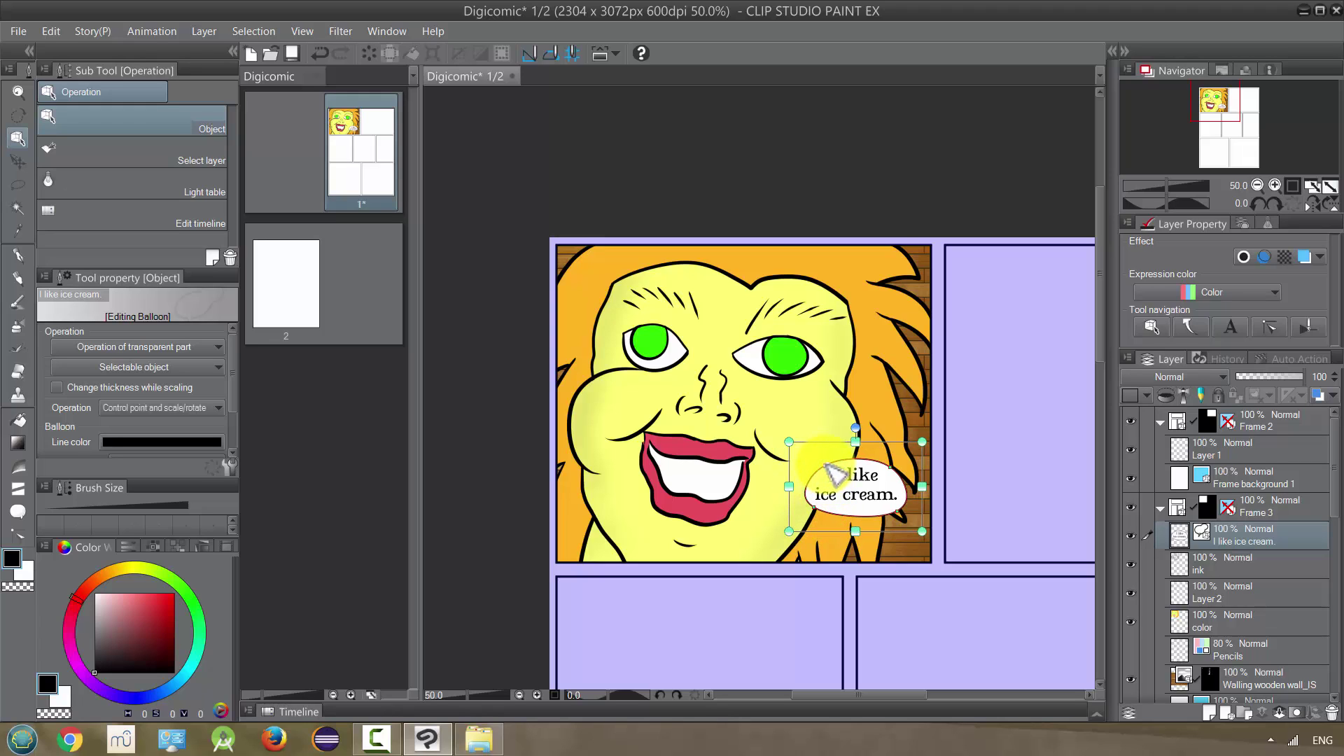
{"action": "left_click", "coordinate": [887, 464]}
{"action": "left_click", "coordinate": [899, 508]}
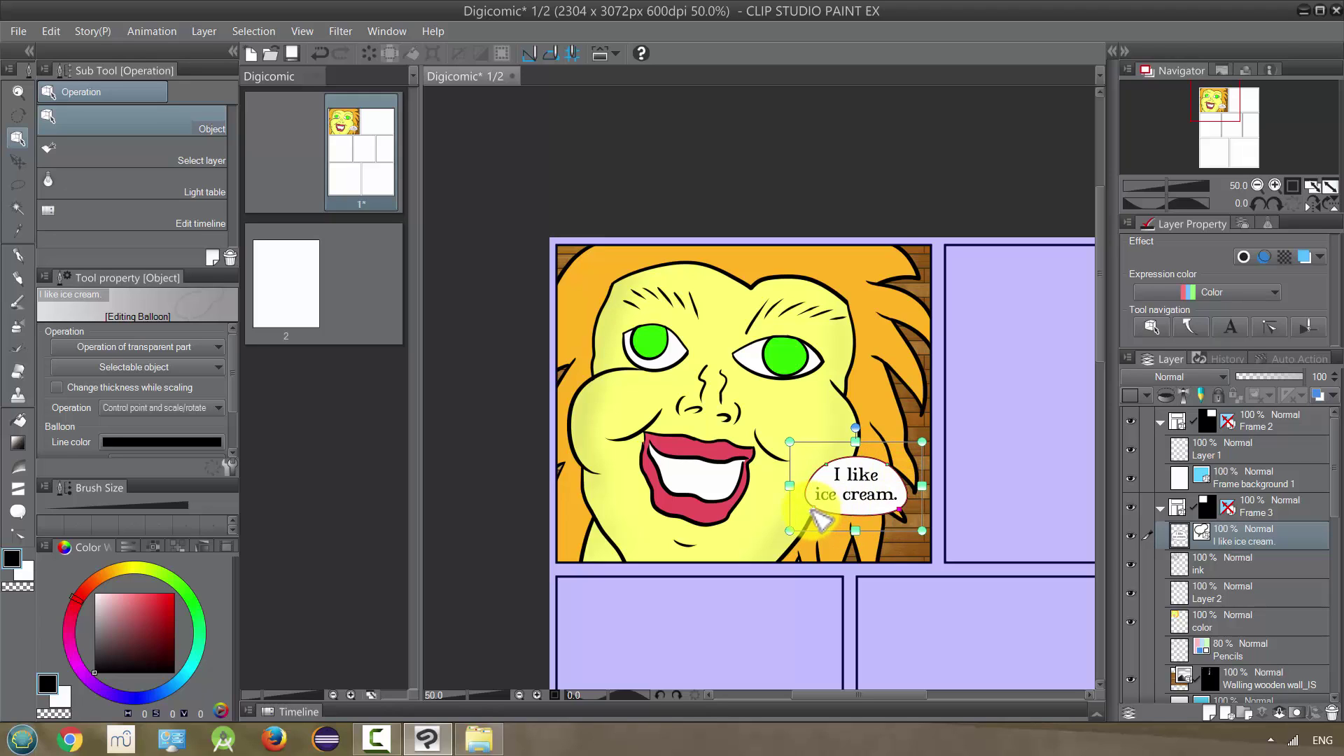
{"action": "left_click", "coordinate": [815, 508]}
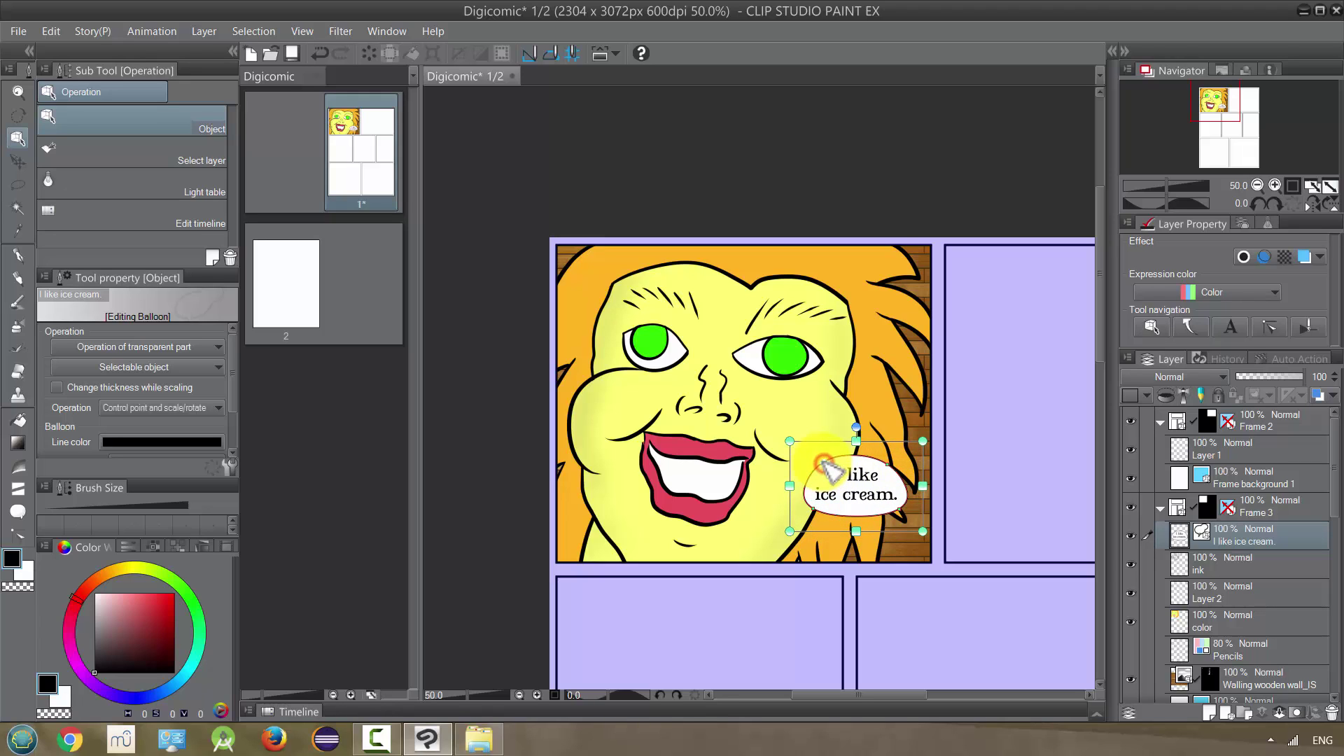
{"action": "left_click", "coordinate": [824, 463]}
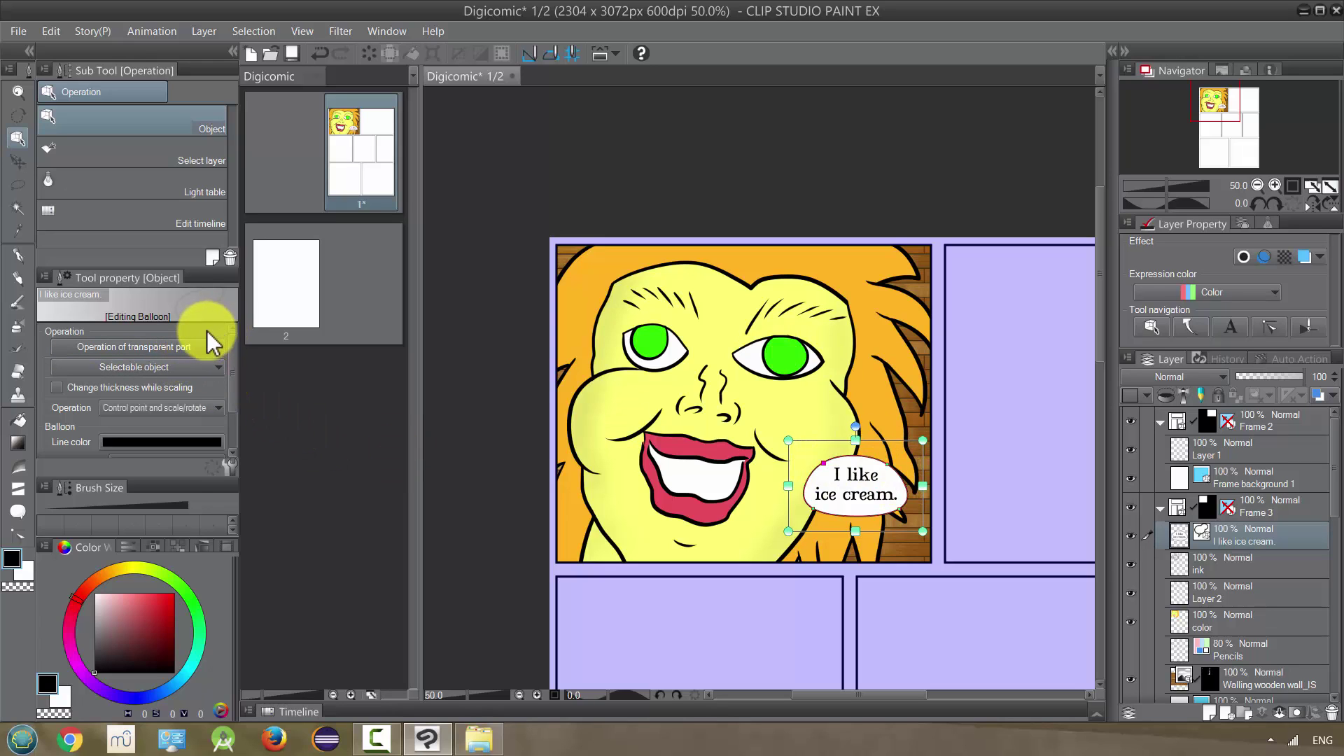
Draw a balloon tail toward the mouth with the Balloon pen, using black line, white fill and Create new layer
{"action": "key", "text": "t"}
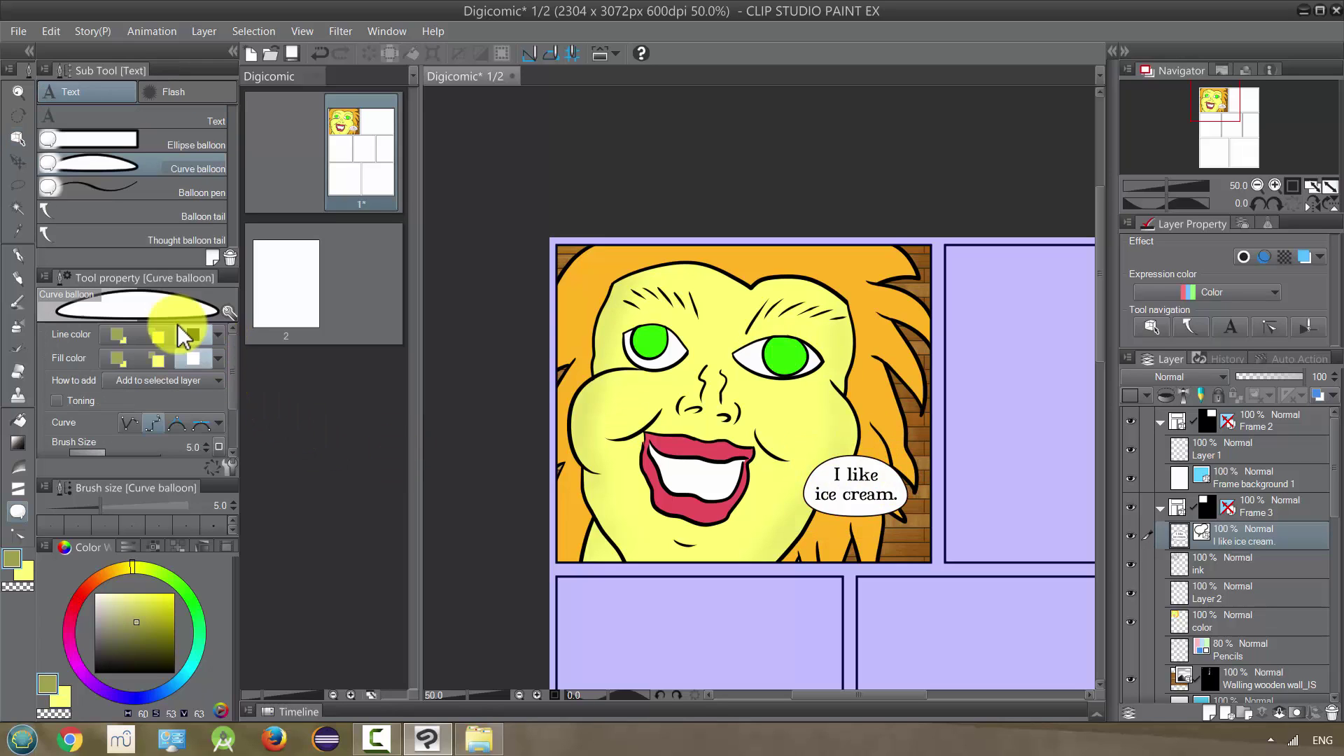
{"action": "left_click", "coordinate": [157, 194]}
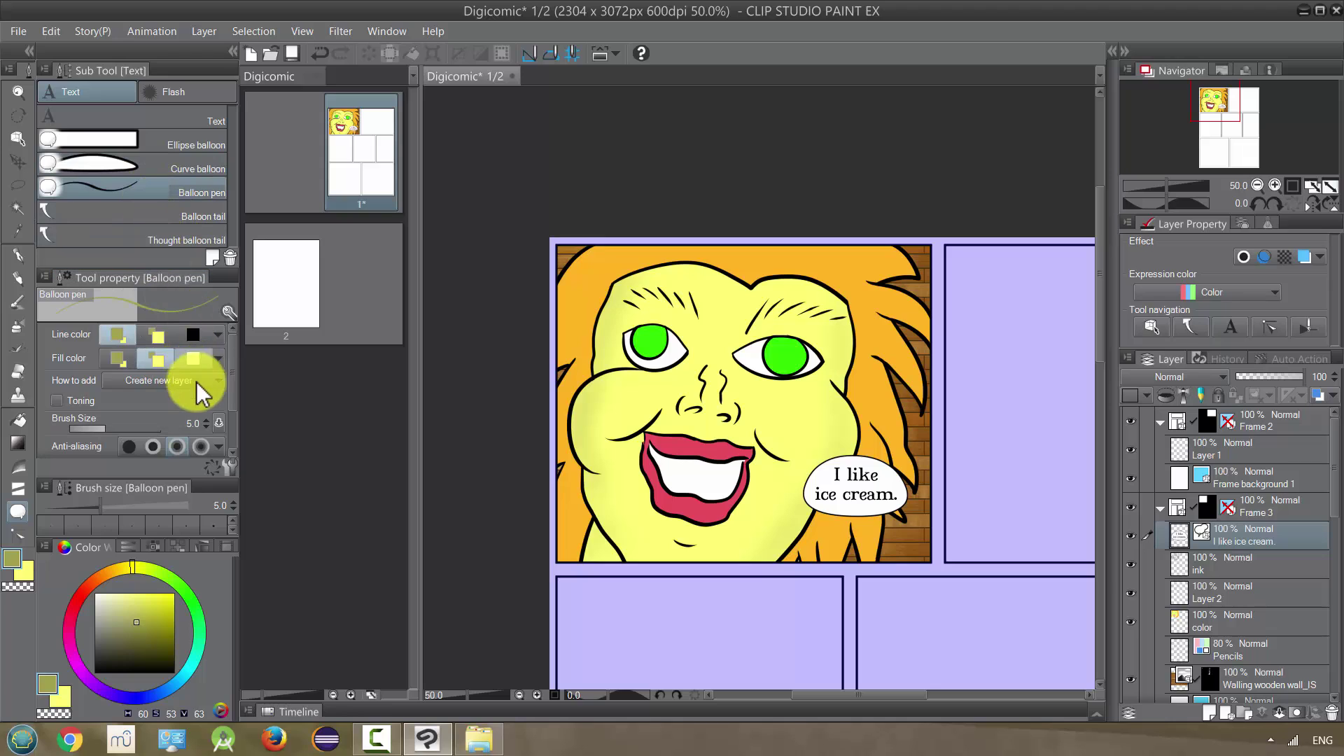
{"action": "left_click", "coordinate": [193, 335]}
{"action": "left_click", "coordinate": [195, 359]}
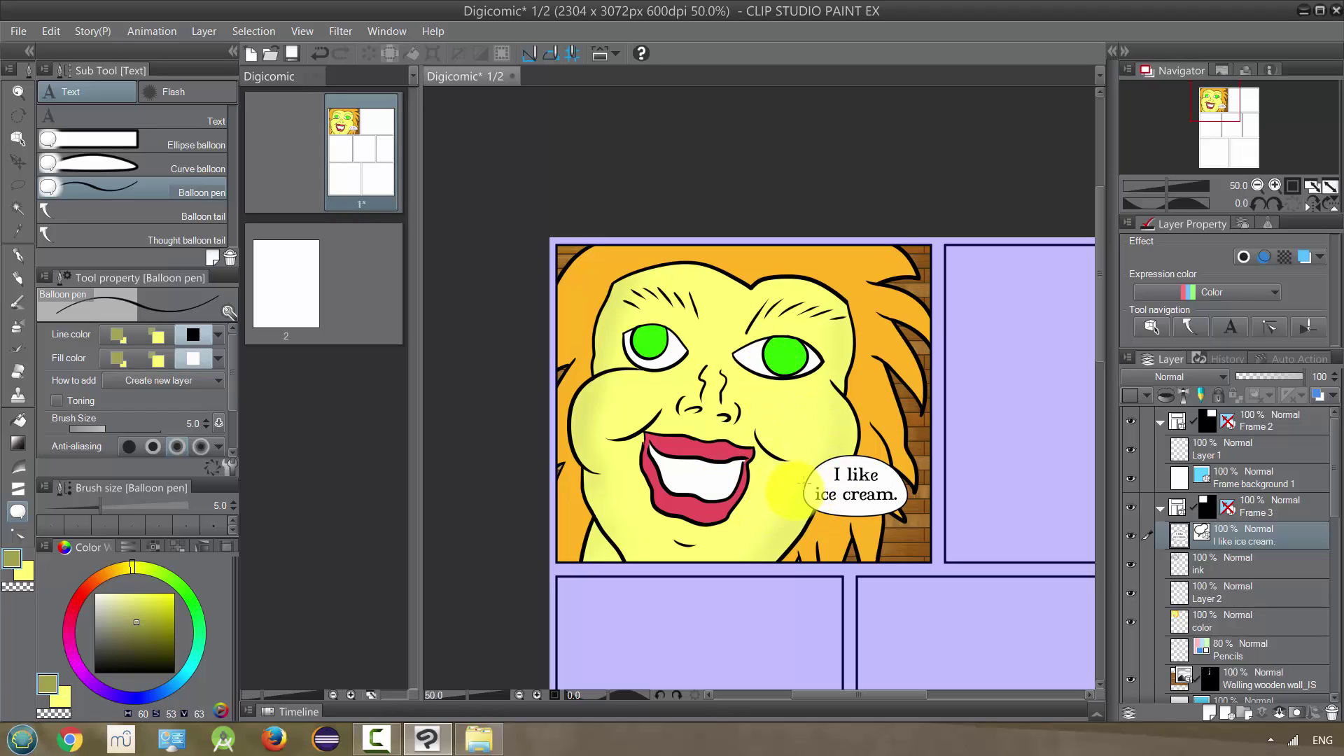
{"action": "mouse_move", "coordinate": [812, 483]}
{"action": "left_mouse_down"}
{"action": "mouse_move", "coordinate": [773, 491]}
{"action": "mouse_move", "coordinate": [819, 498]}
{"action": "left_mouse_up"}
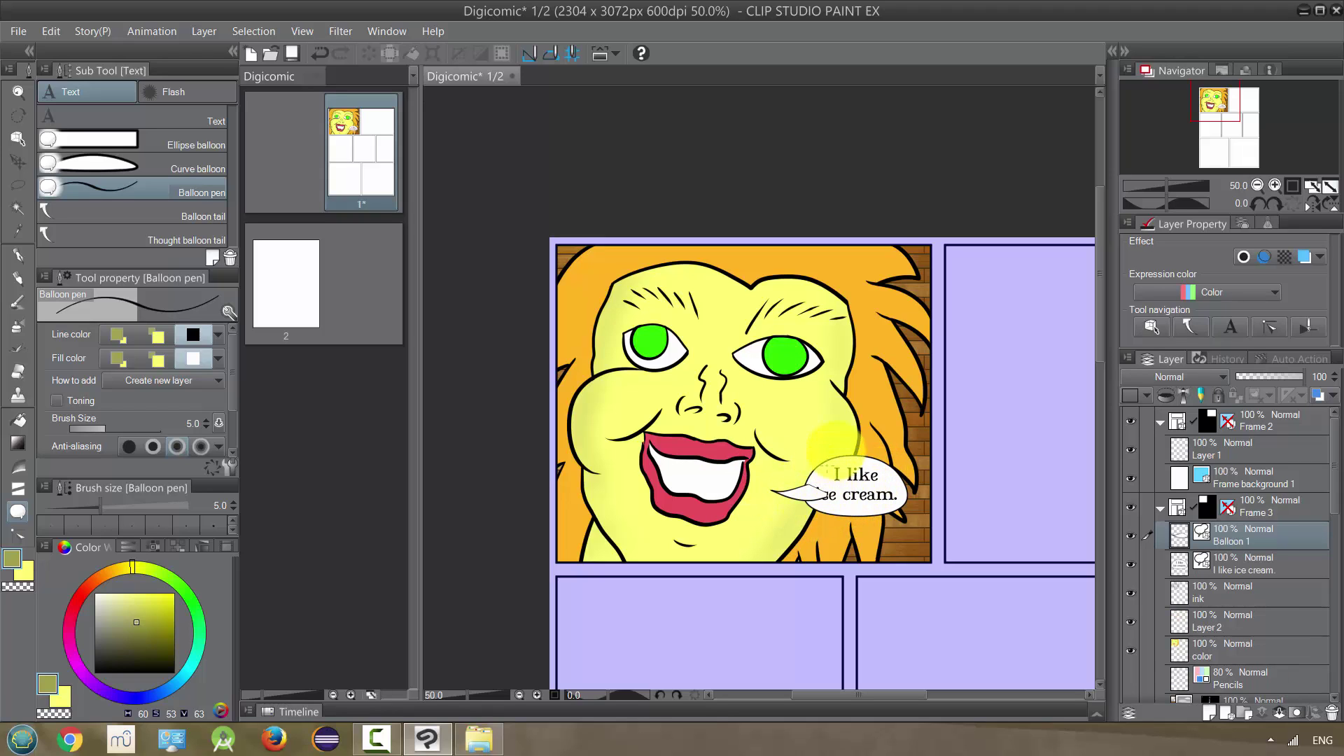
{"action": "left_click", "coordinate": [170, 383]}
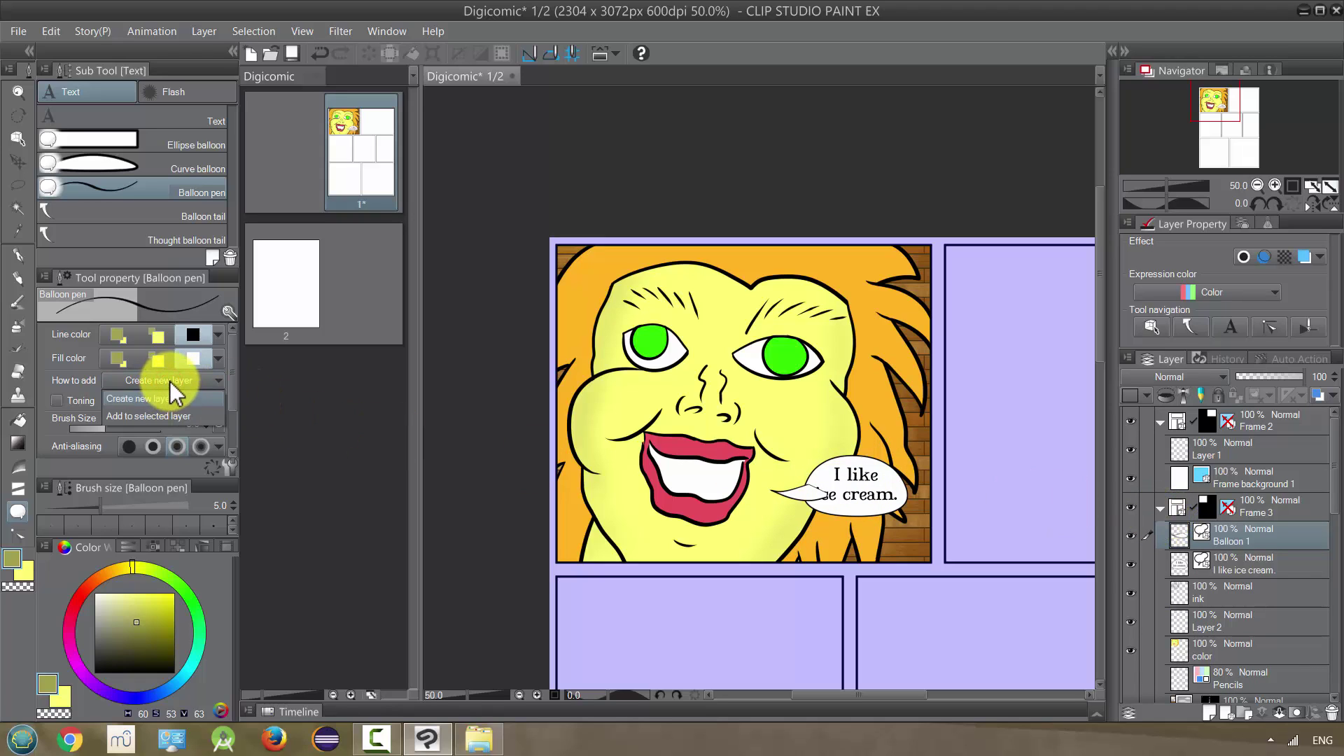
{"action": "left_click", "coordinate": [170, 399]}
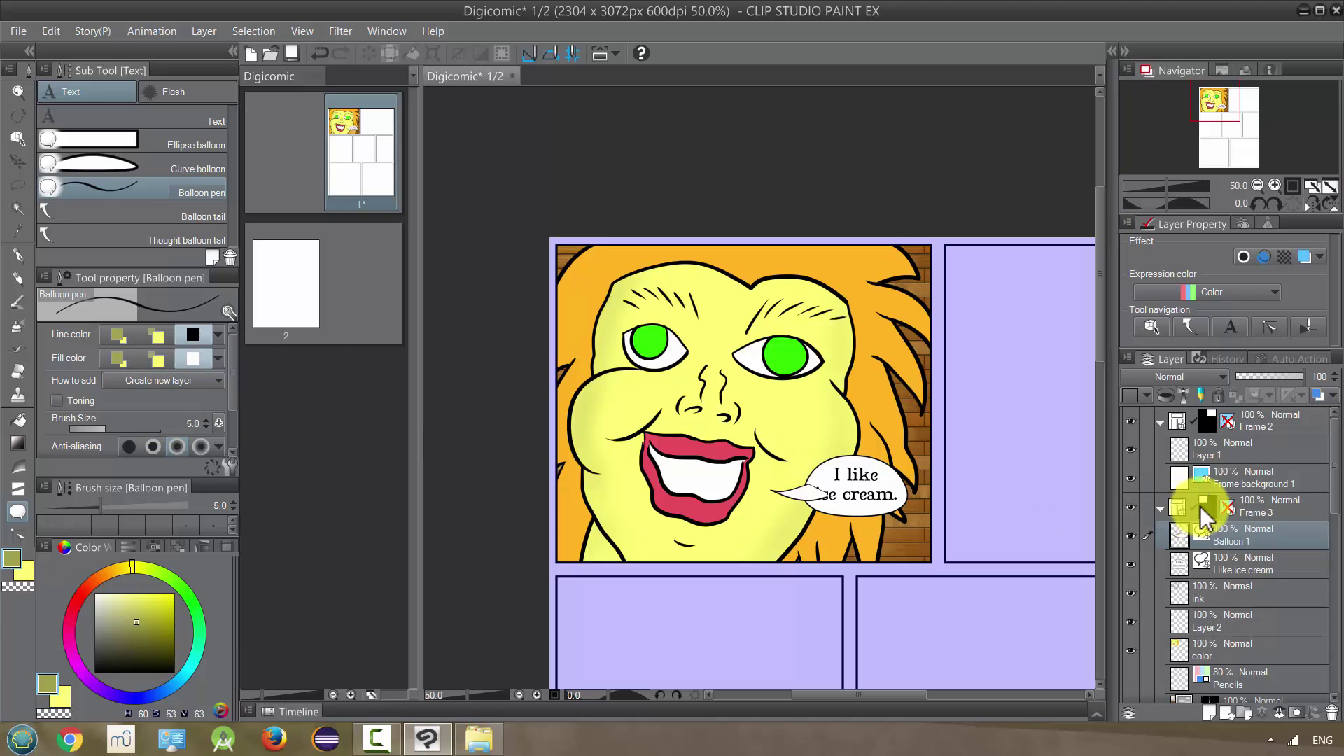
Combine the tail's balloon layer and the "I like ice cream." layer into one layer
{"action": "left_click", "coordinate": [1235, 560], "text": "ctrl"}
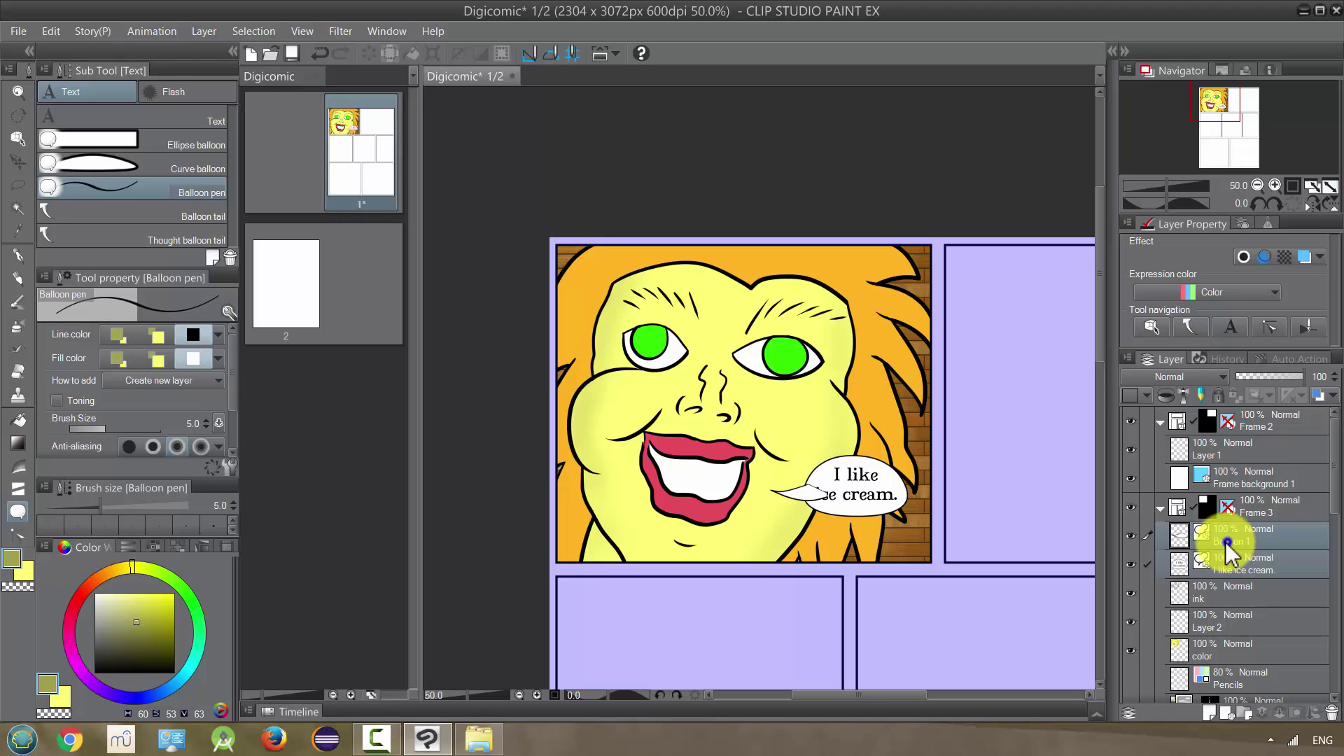
{"action": "right_click", "coordinate": [1228, 542]}
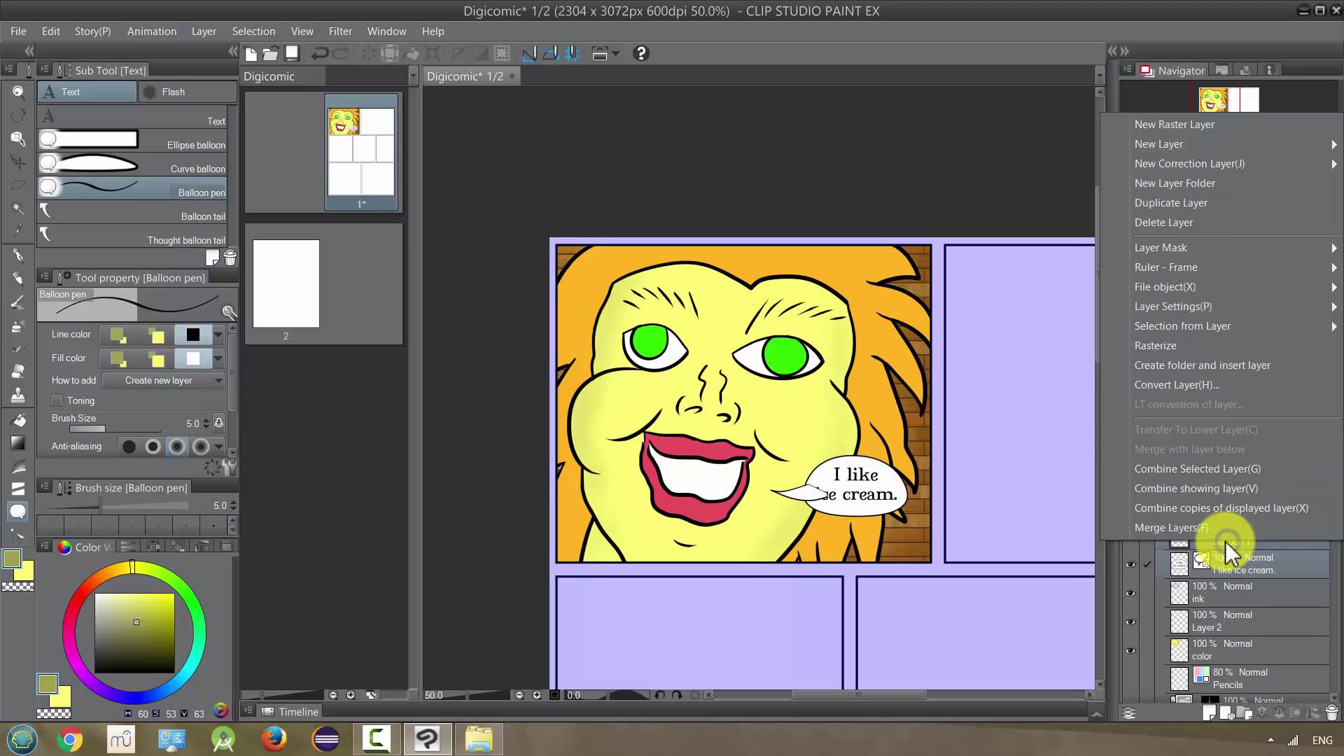
{"action": "left_click", "coordinate": [1196, 469]}
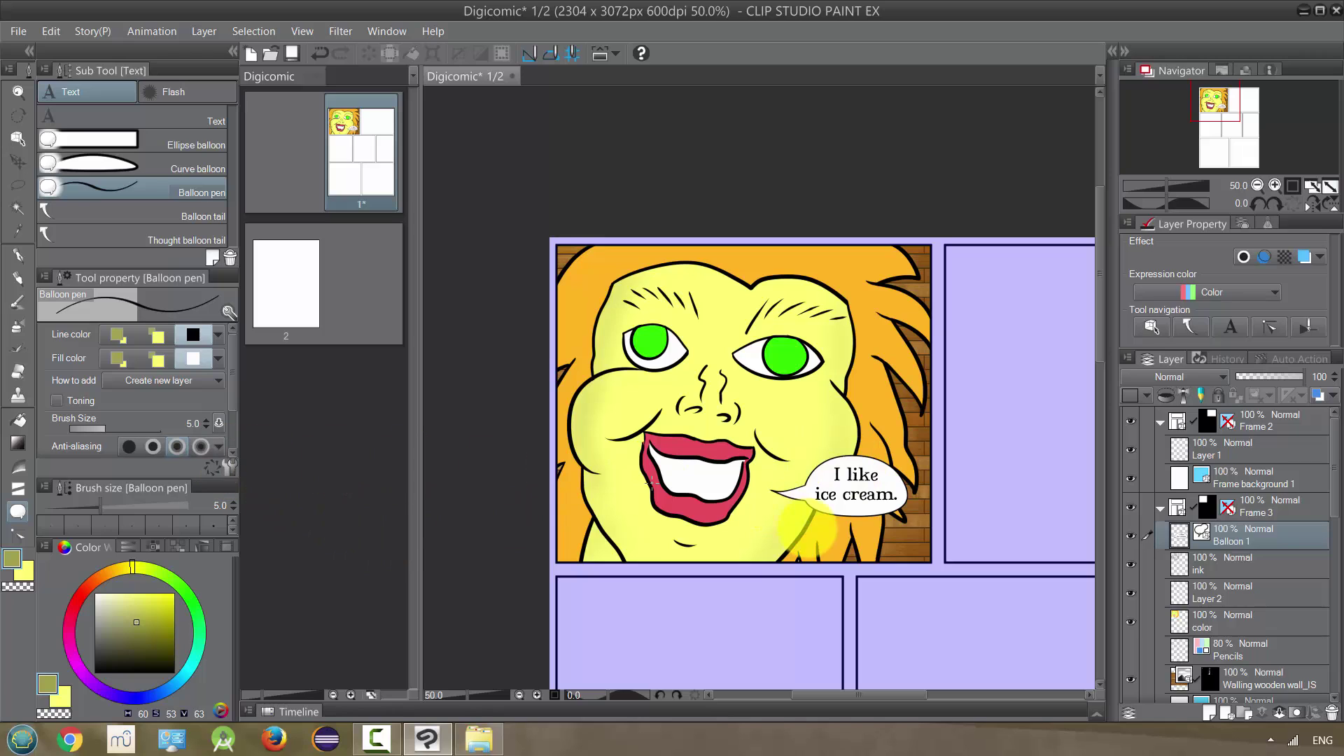
Set the speech balloon's outline brush size to 9.0, and deselect the balloon by making the ink layer active
{"action": "key", "text": "o"}
{"action": "left_click", "coordinate": [815, 524]}
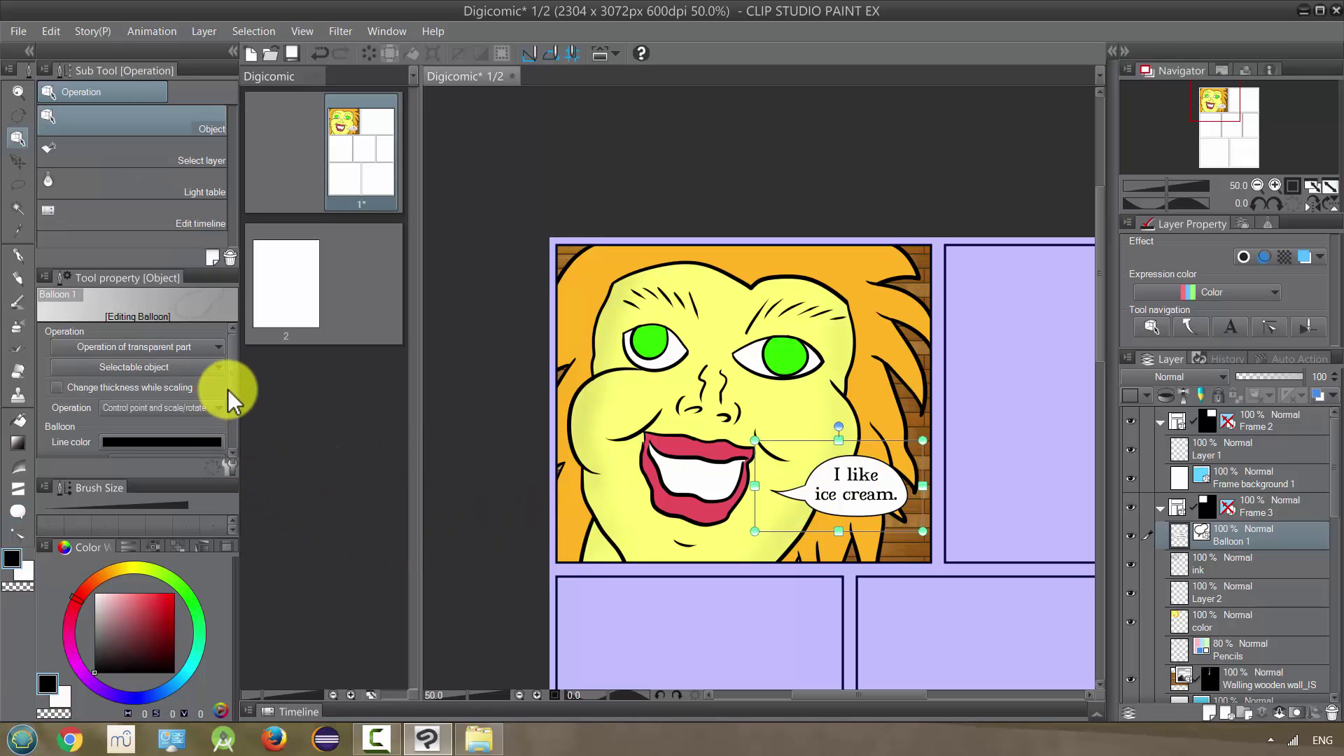
{"action": "left_click", "coordinate": [229, 387]}
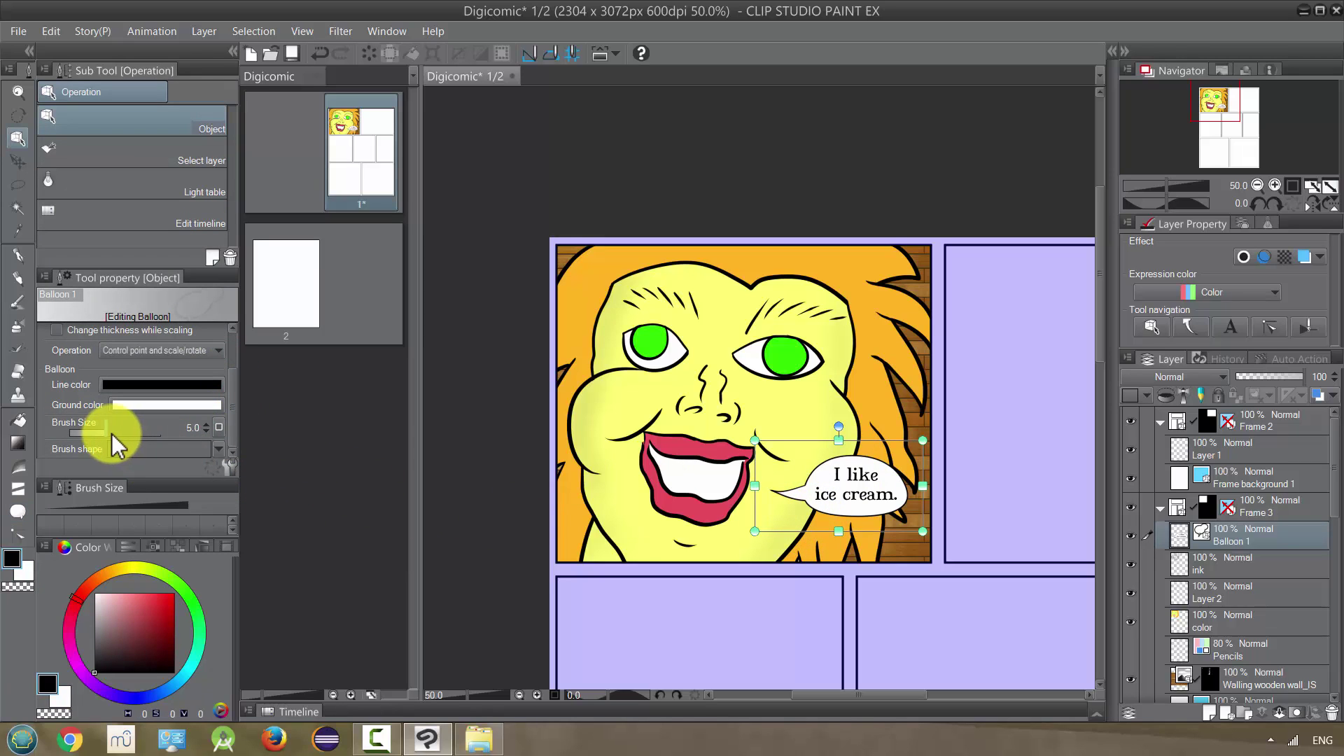
{"action": "left_click_drag", "start_coordinate": [206, 428], "coordinate": [205, 426]}
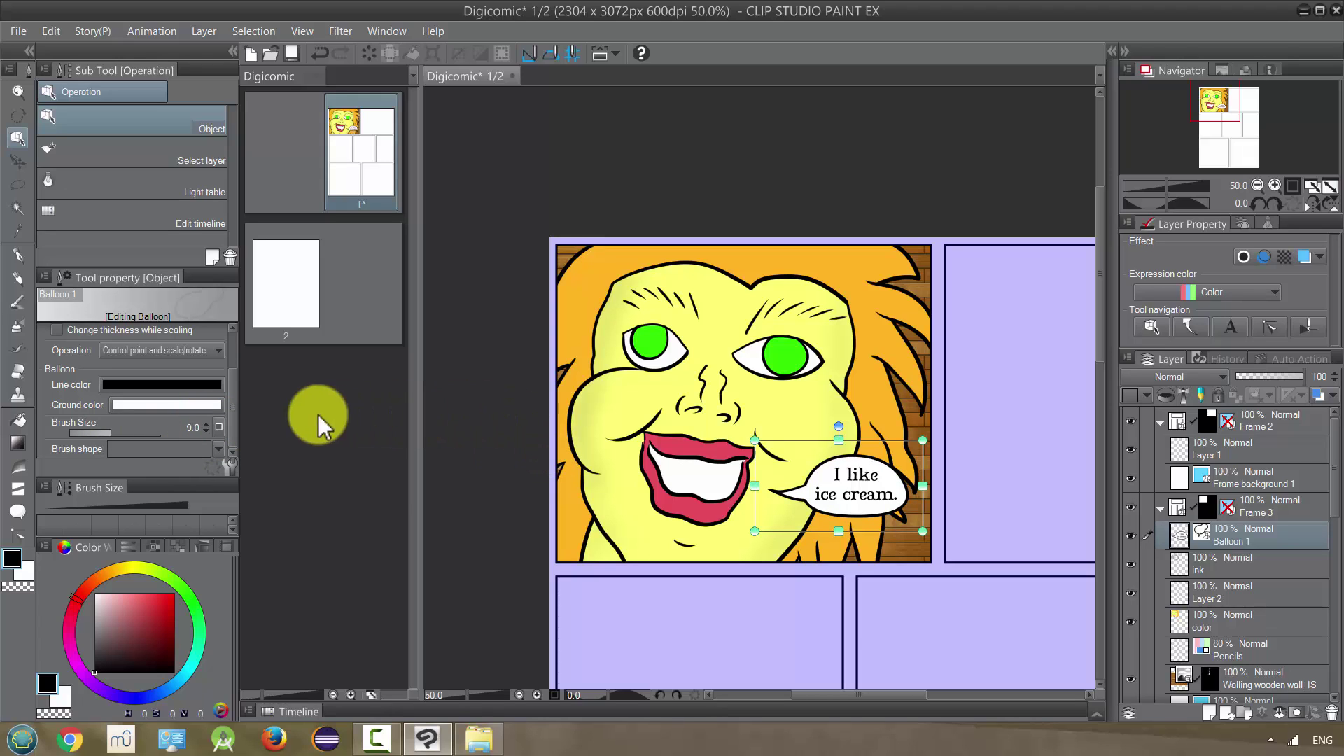
{"action": "left_click", "coordinate": [1216, 564]}
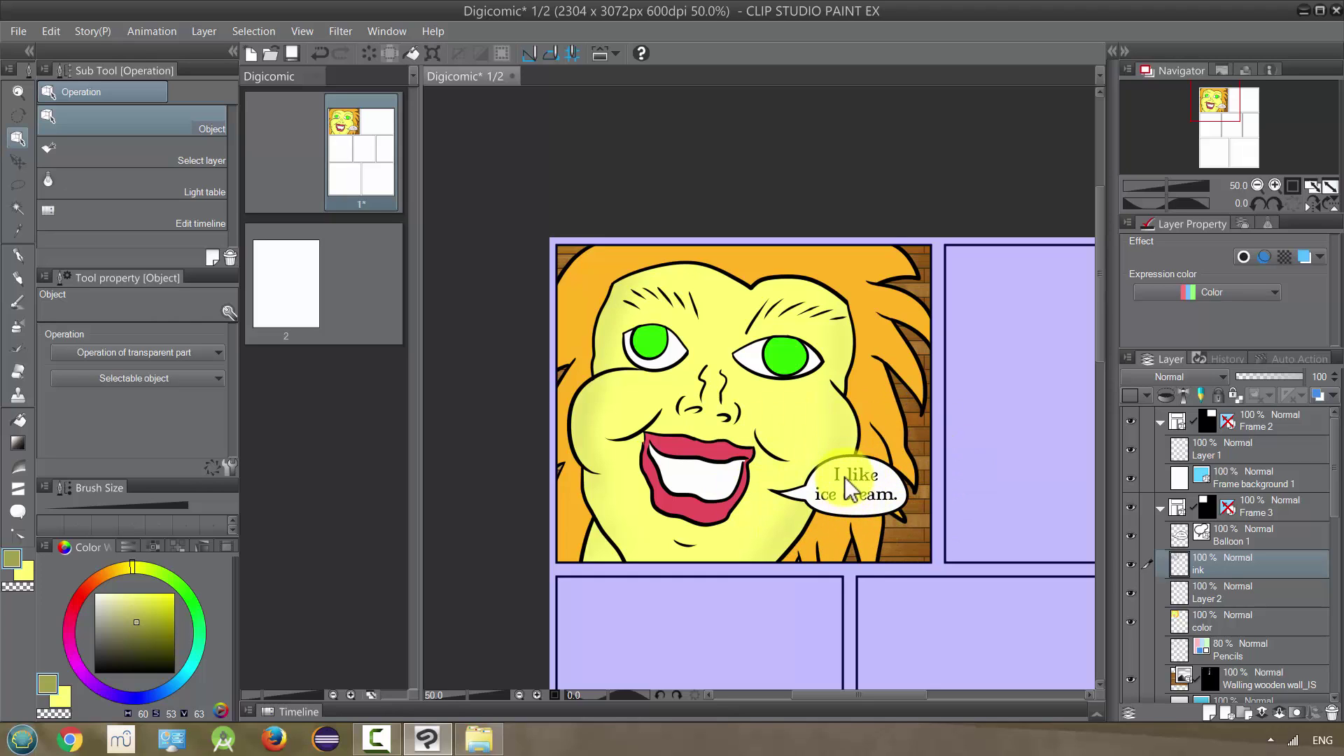
Start a batch export of the comic's pages with JPEG as the file format
{"action": "key", "text": "ctrl+0"}
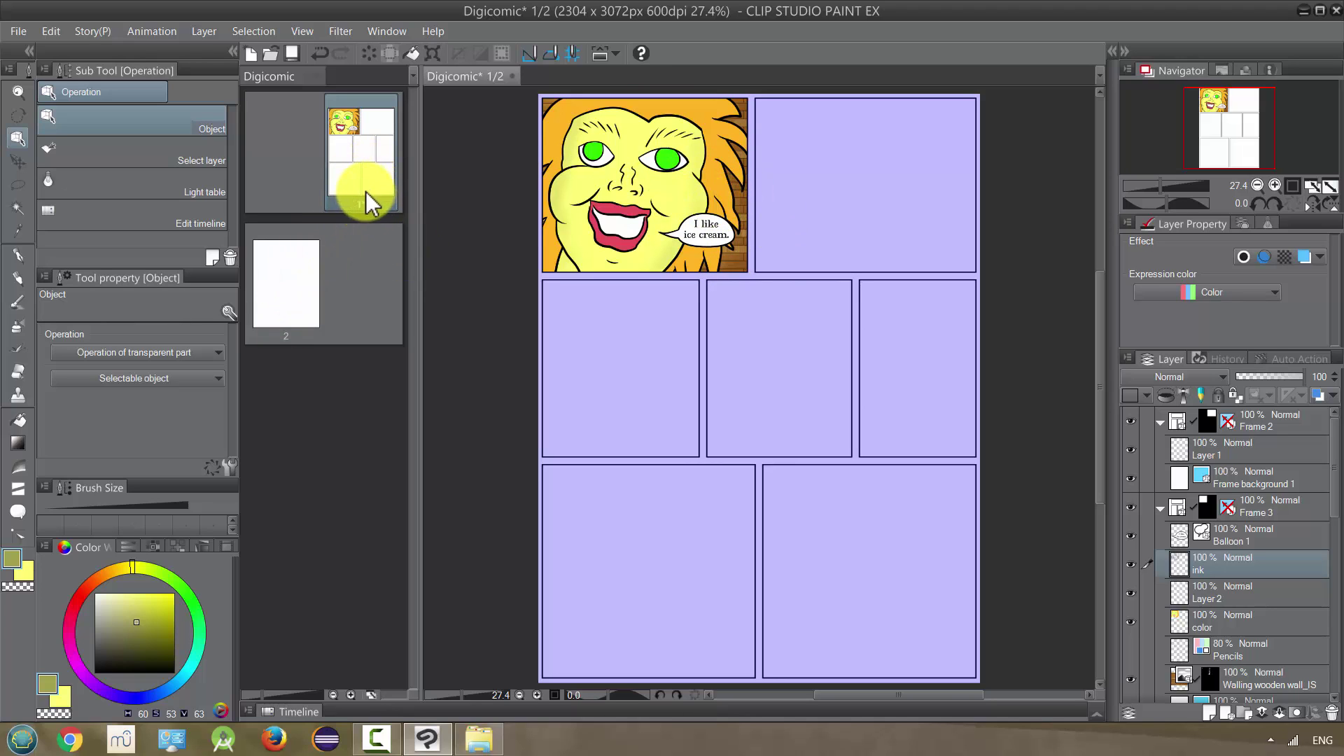
{"action": "left_click", "coordinate": [18, 33]}
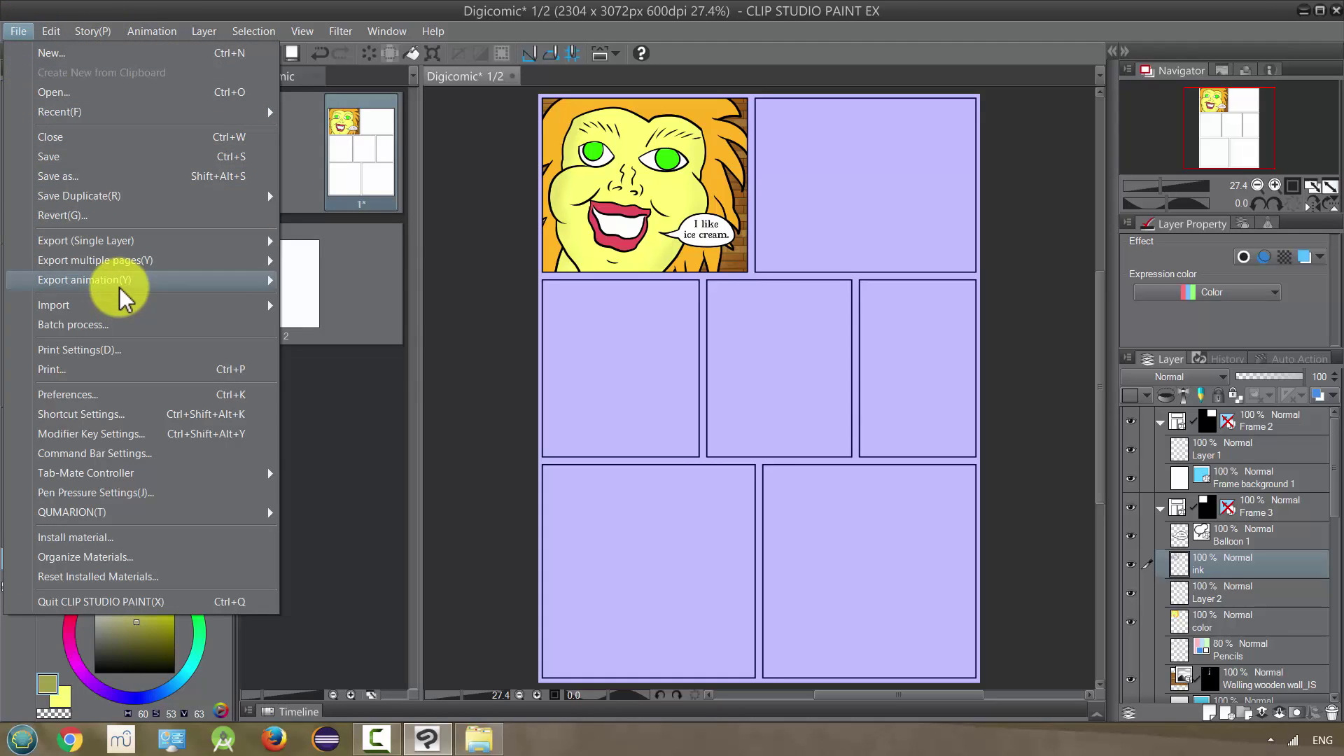
{"action": "mouse_move", "coordinate": [180, 266]}
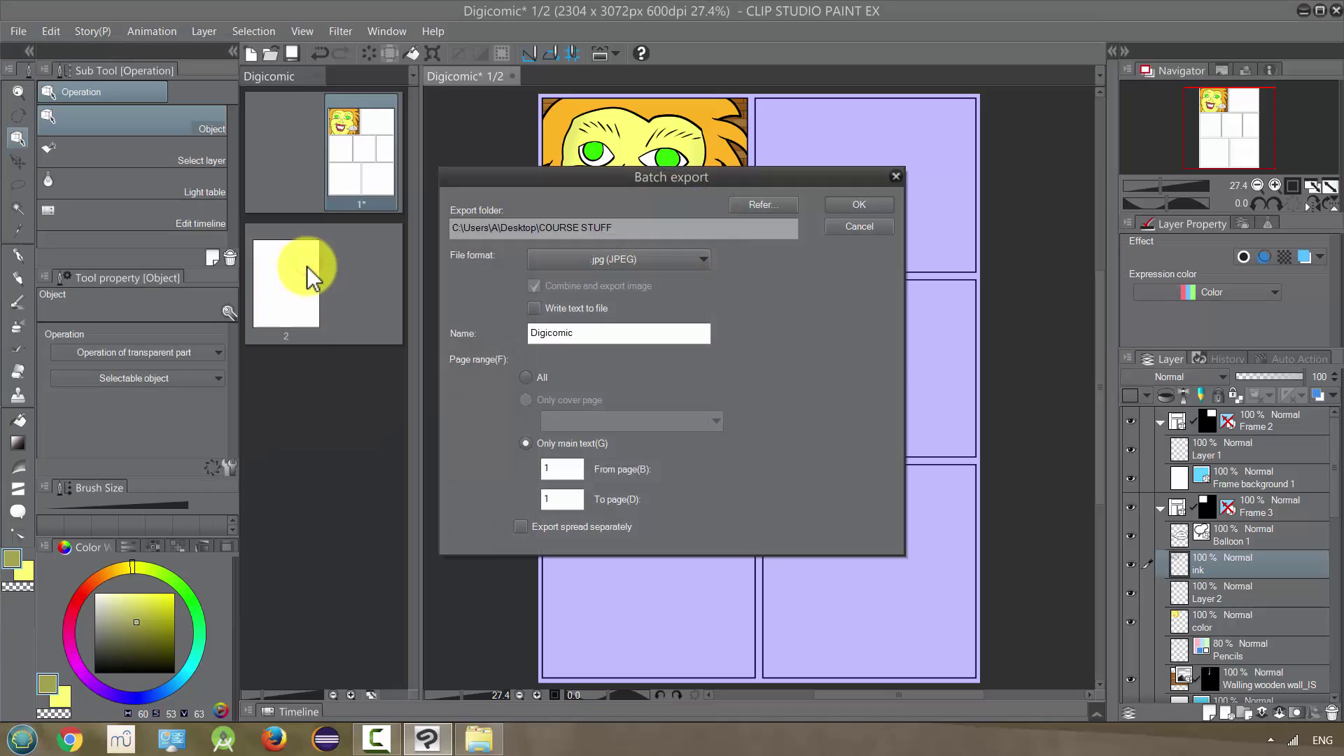
{"action": "left_click", "coordinate": [617, 262]}
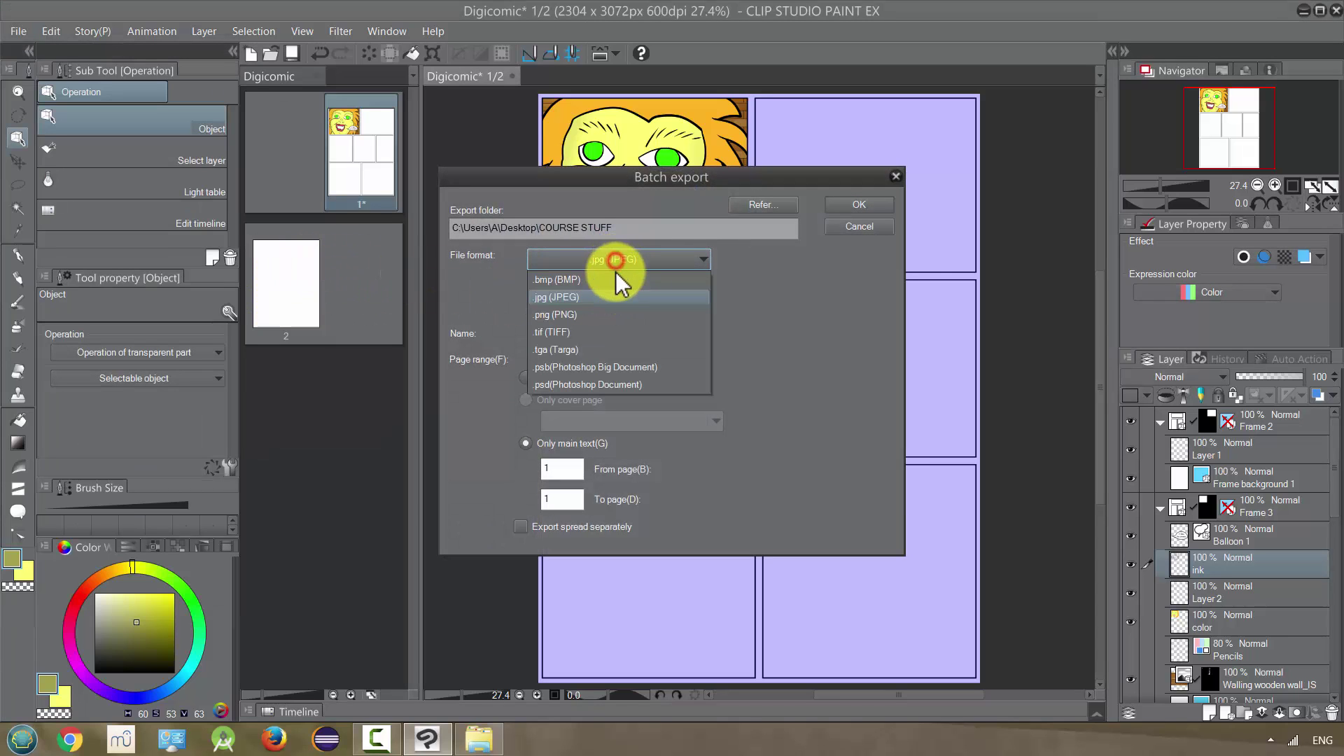
{"action": "left_click", "coordinate": [608, 297]}
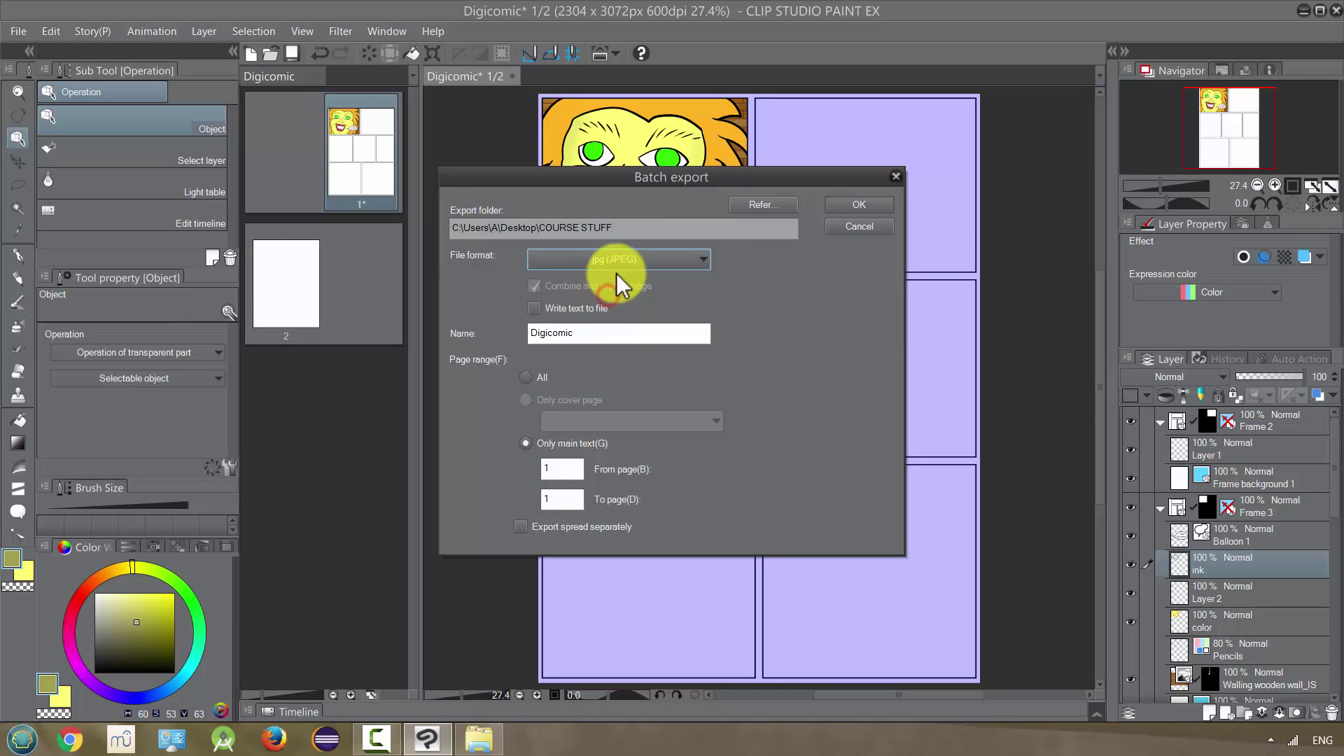
Create a folder named "Woman Story Test" in COURSE STUFF as the export folder, and confirm the batch export for all pages
{"action": "left_click", "coordinate": [766, 204]}
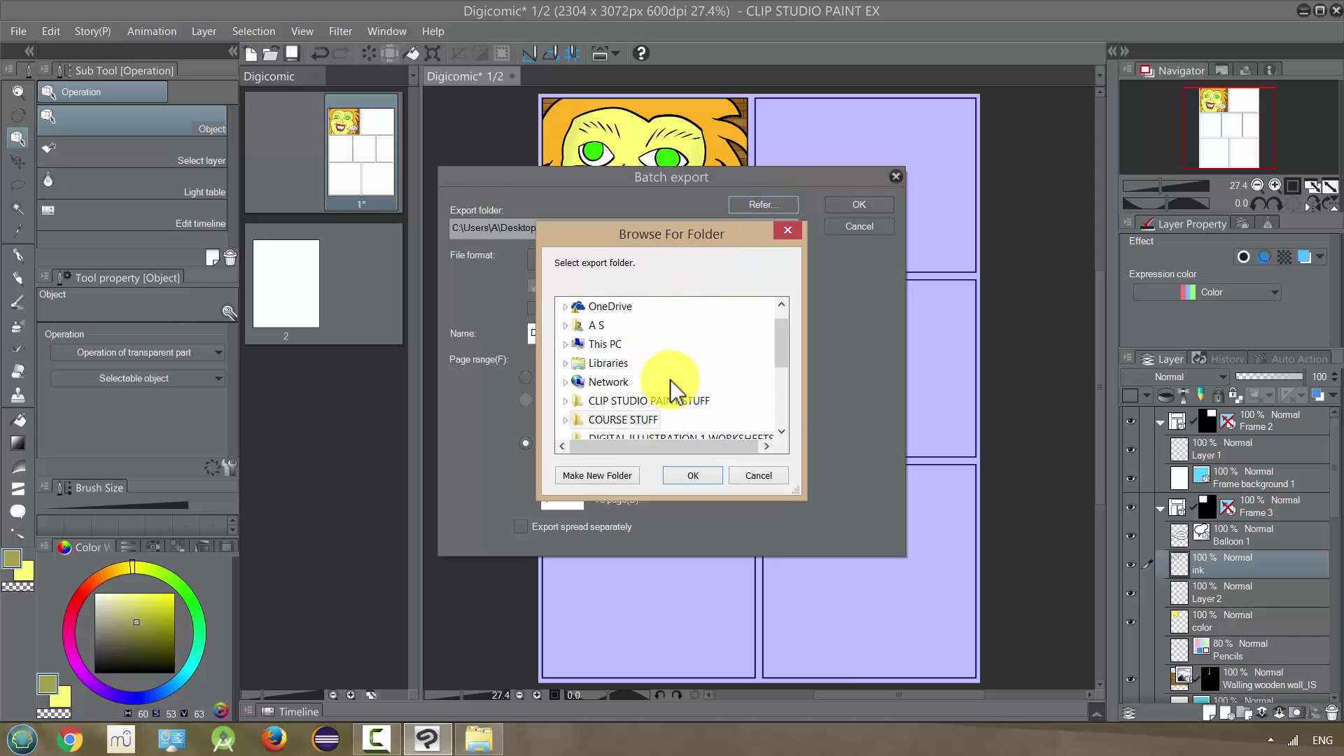
{"action": "left_click", "coordinate": [611, 475]}
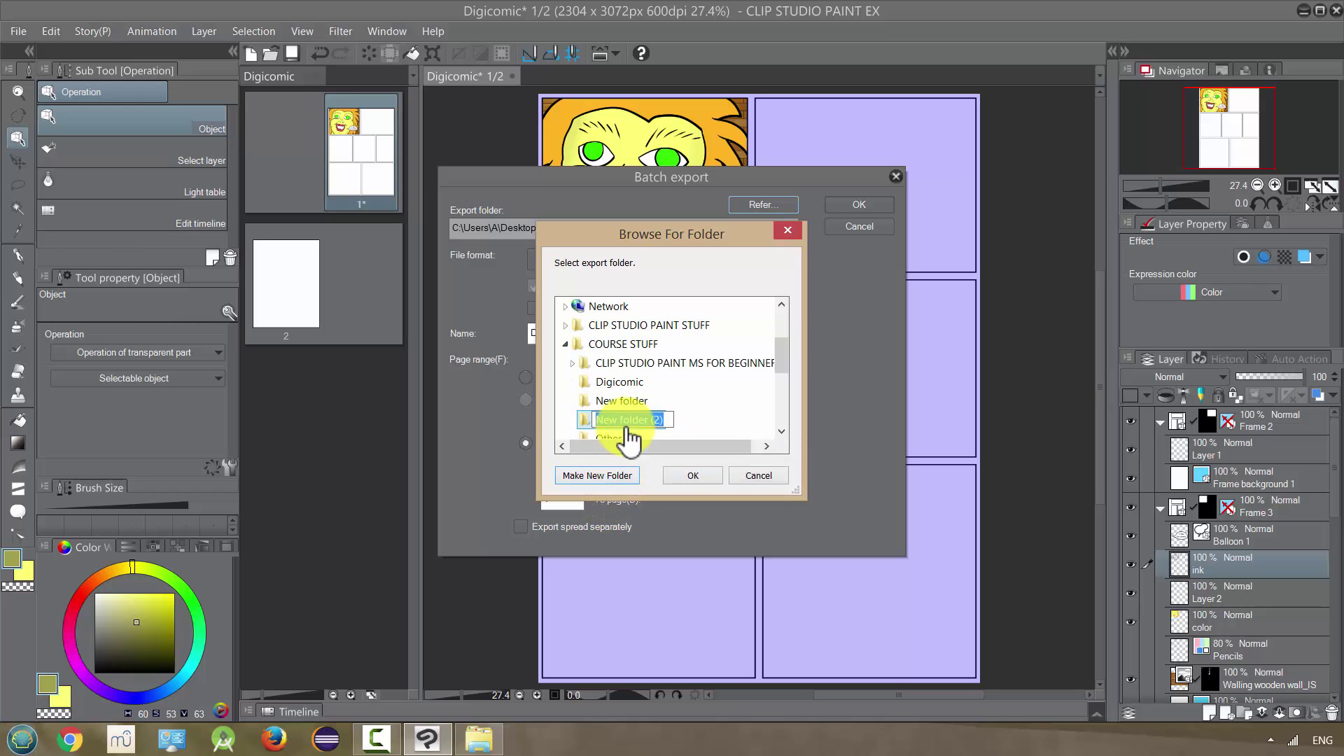
{"action": "type", "text": "Woman Story Test"}
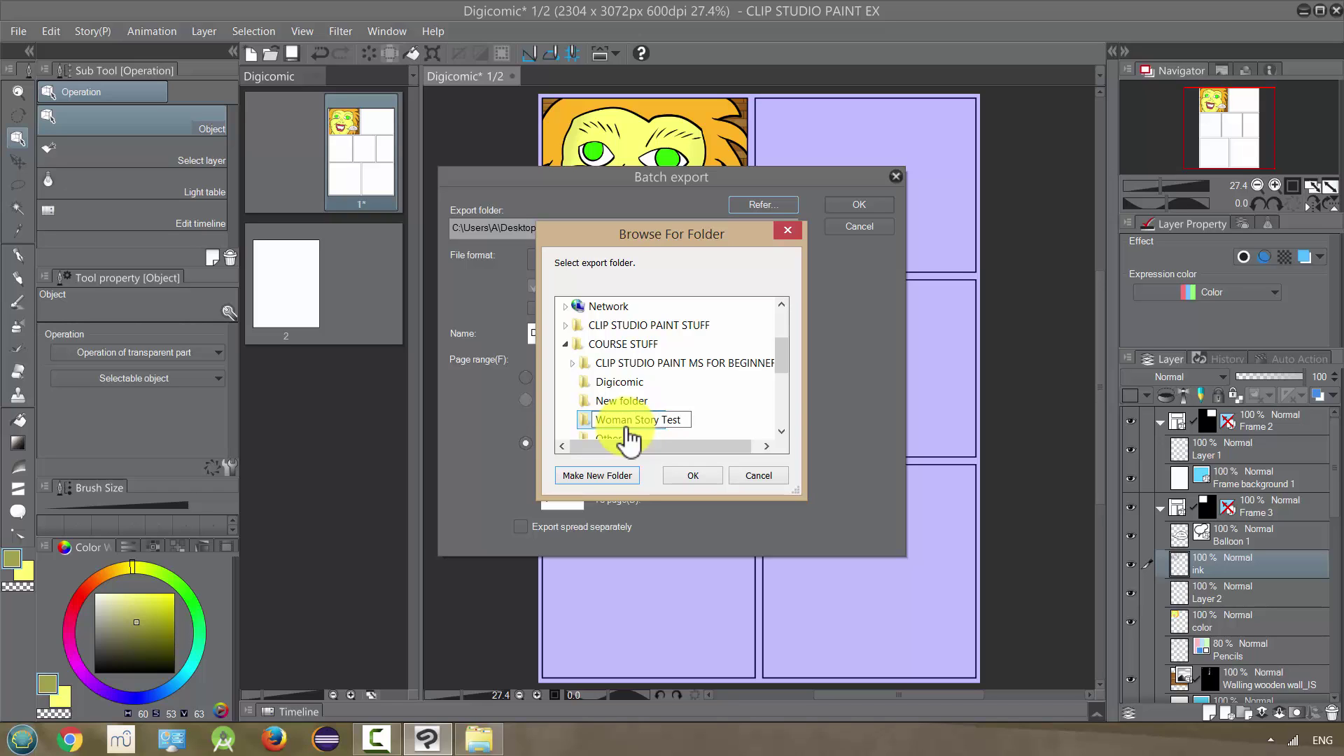
{"action": "key", "text": "Return"}
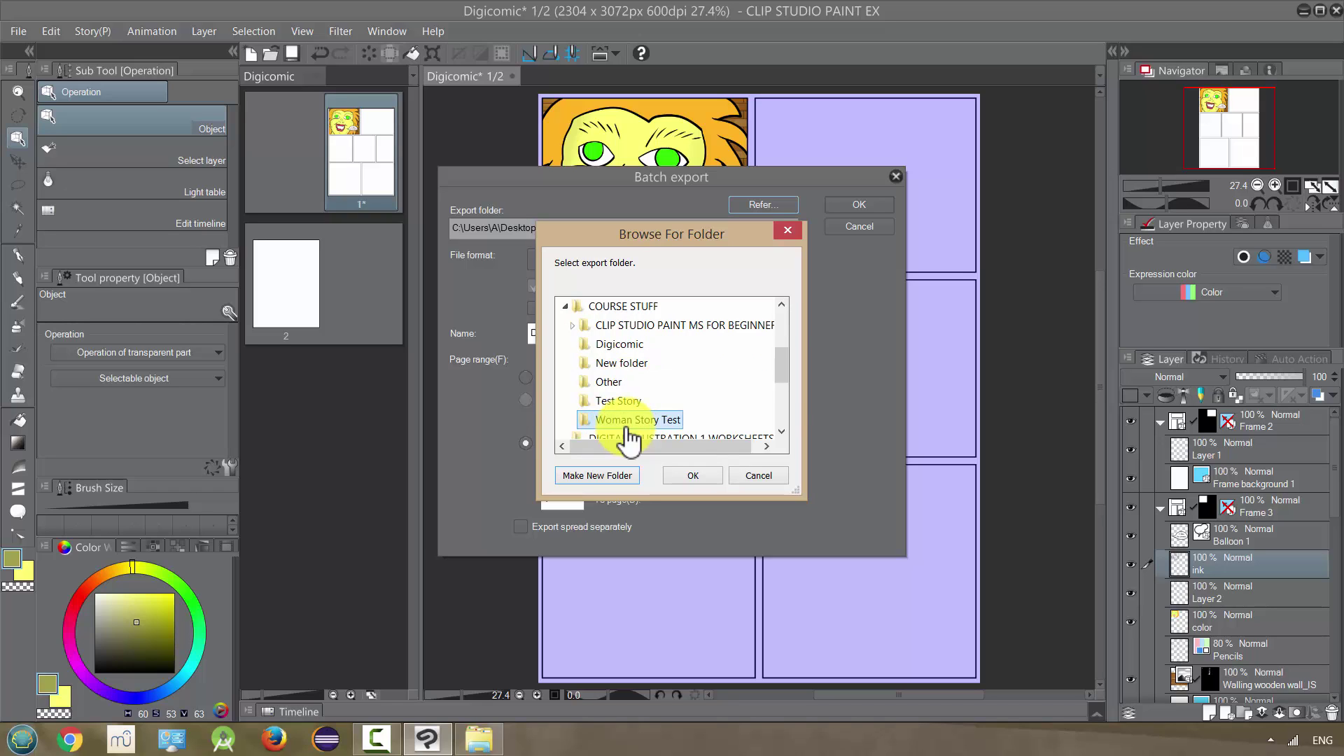
{"action": "left_click", "coordinate": [693, 483]}
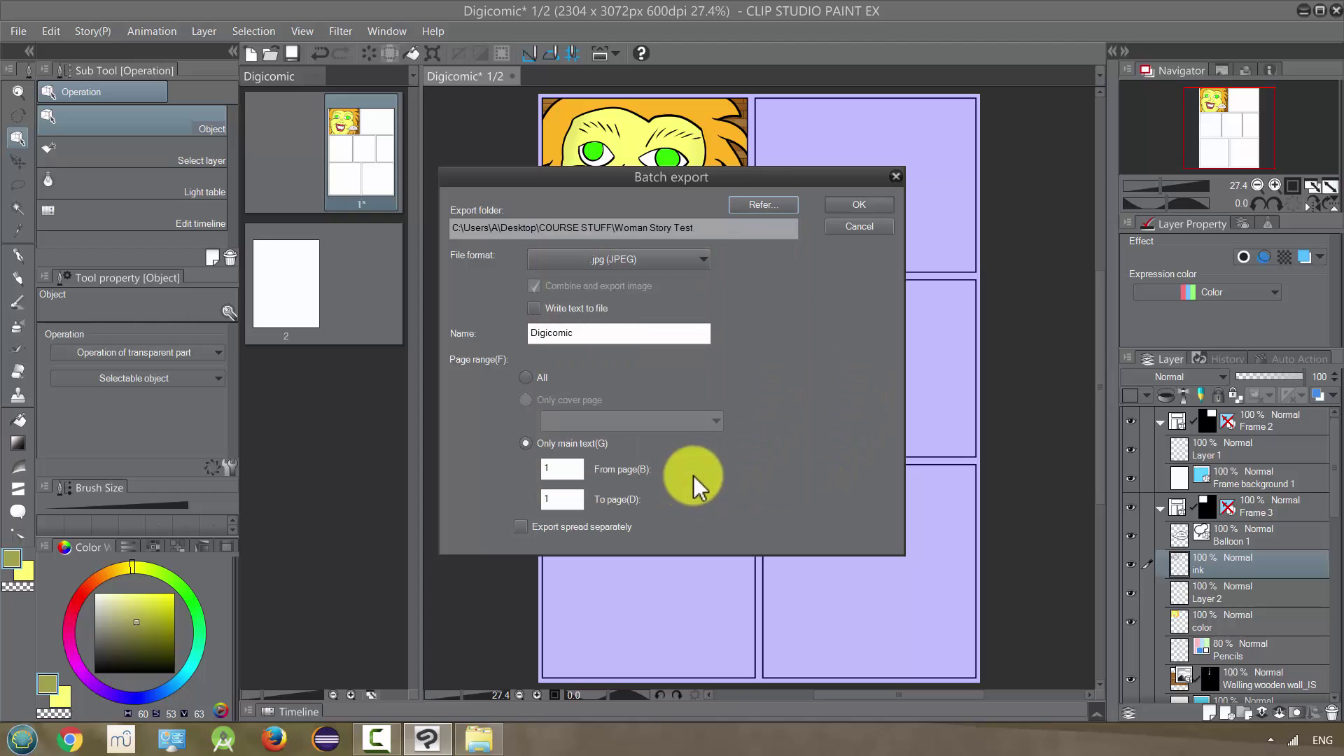
{"action": "left_click", "coordinate": [530, 378]}
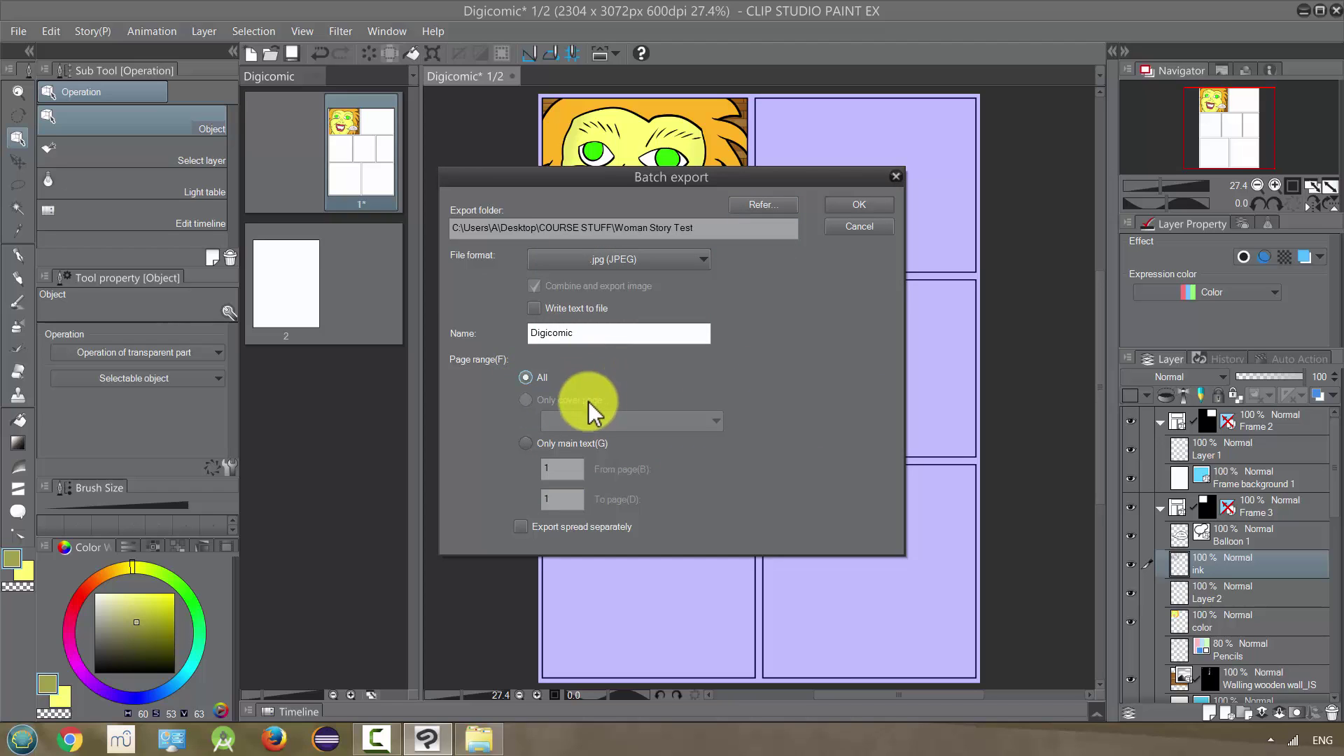
{"action": "left_click", "coordinate": [861, 205]}
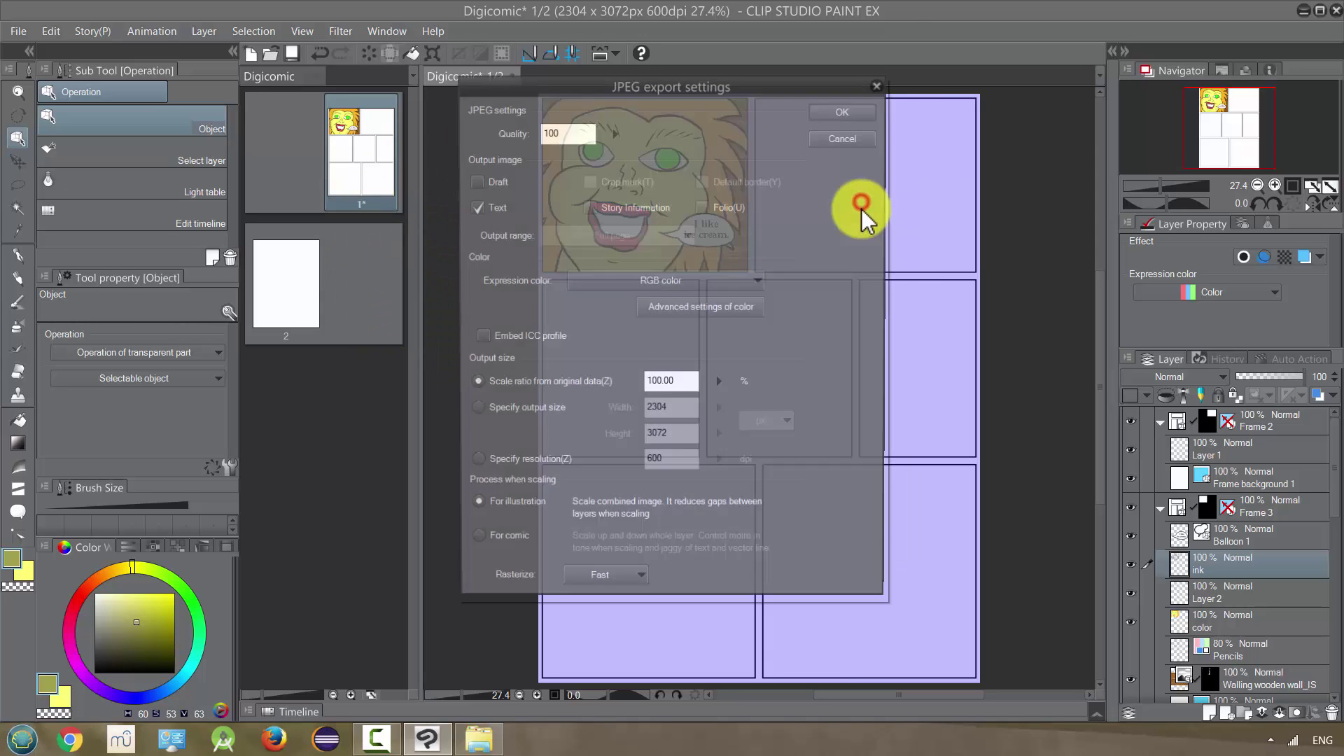
Set the JPEG quality to 90 and rasterizing to Prefer quality, and run the export
{"action": "double_click", "coordinate": [557, 133]}
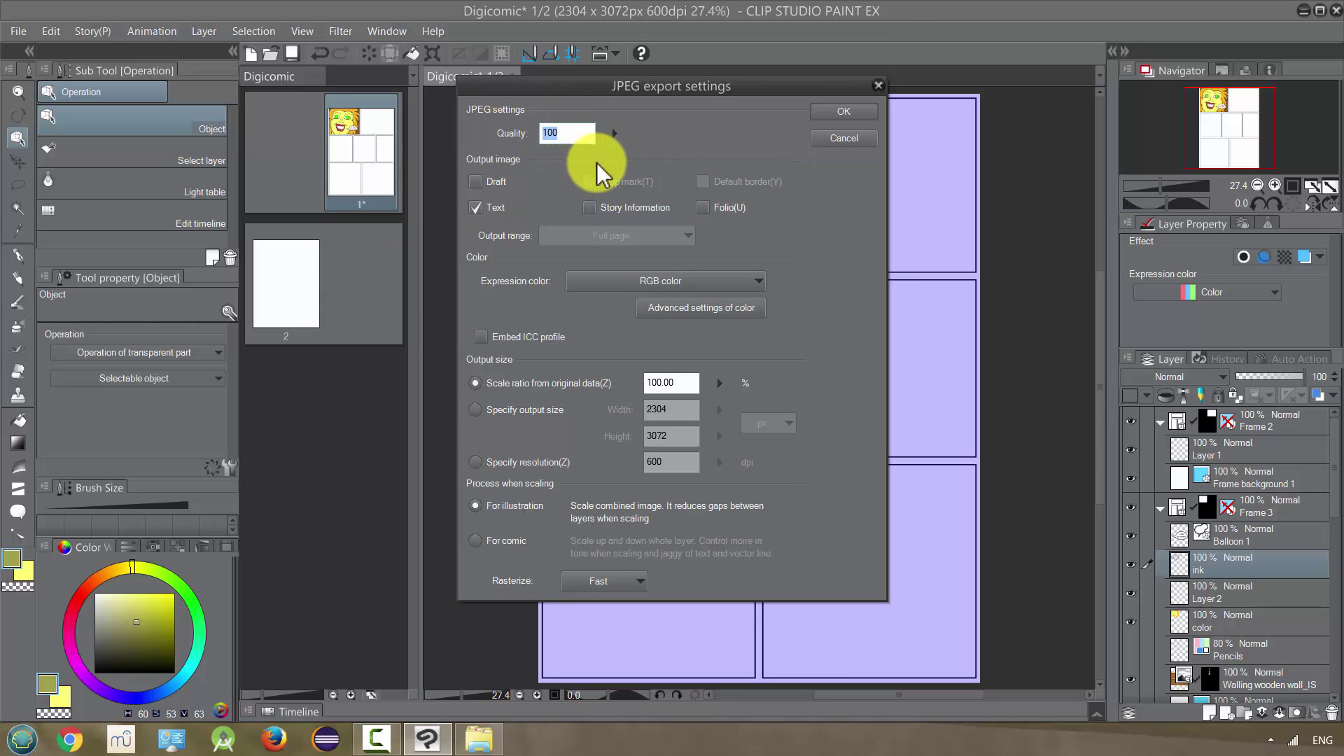
{"action": "type", "text": "90"}
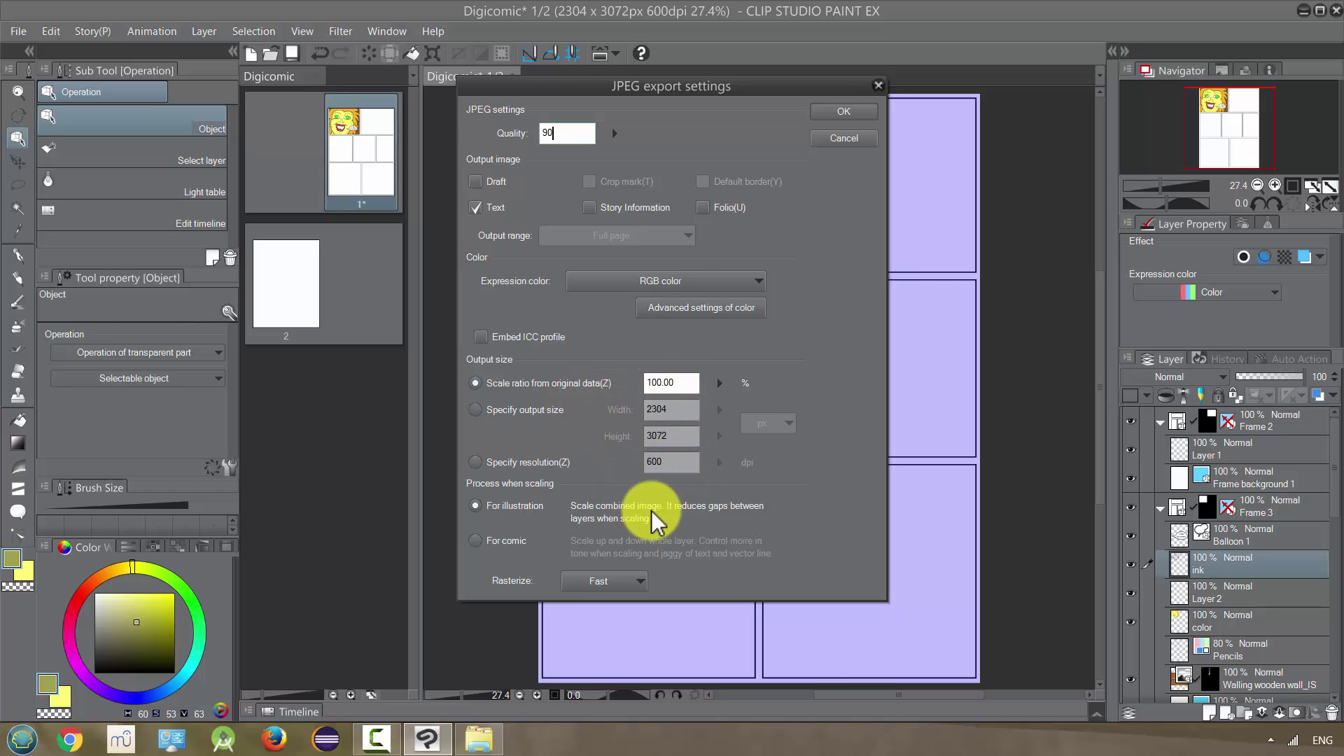
{"action": "left_click", "coordinate": [614, 580]}
{"action": "left_click", "coordinate": [605, 621]}
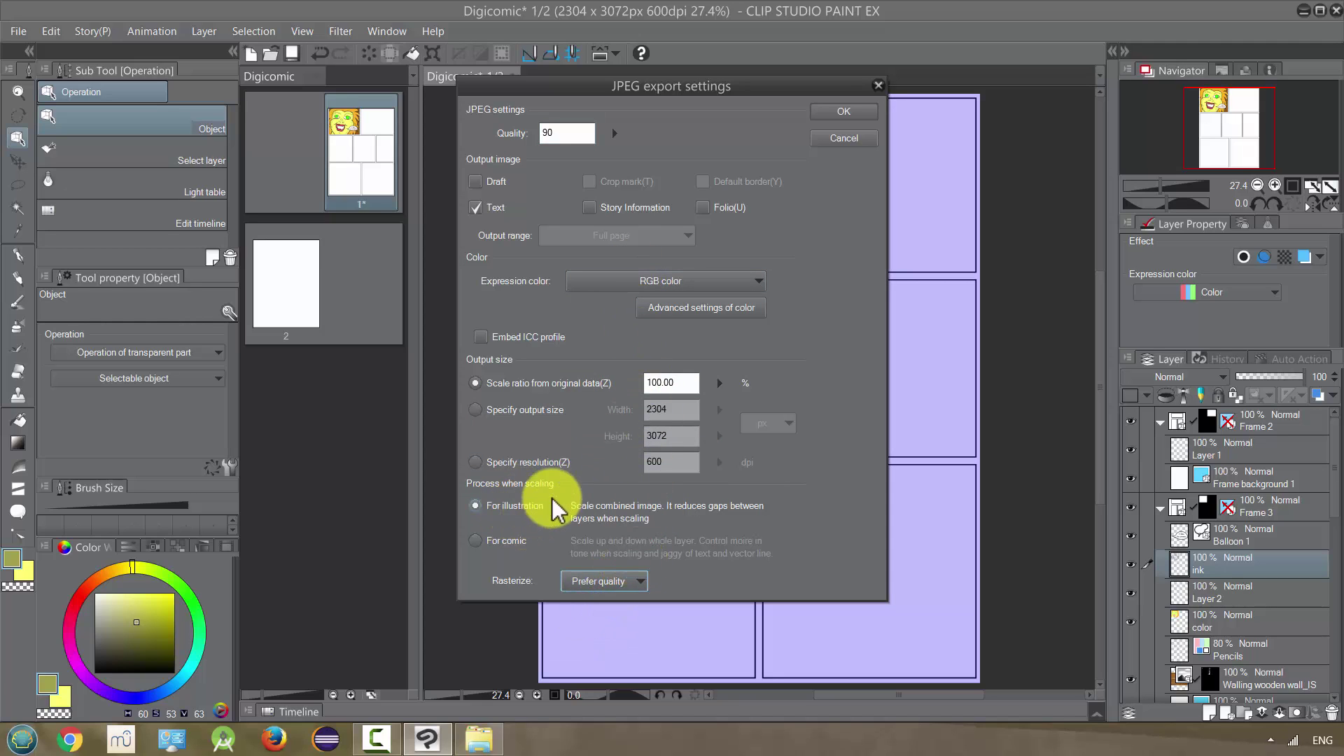
{"action": "left_click", "coordinate": [845, 113]}
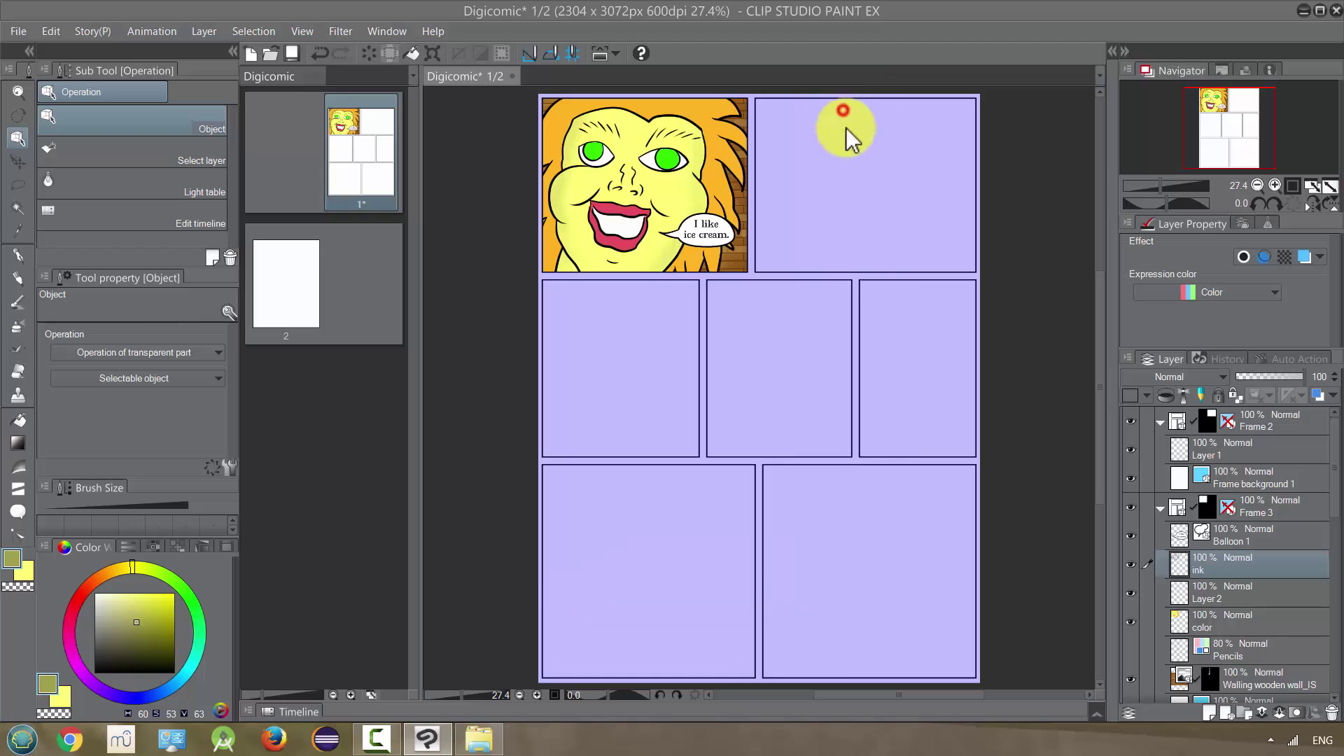
Switch to File Explorer, open the Woman Story Test folder and view Digicomic_001.jpg in the photo viewer
{"action": "left_click", "coordinate": [487, 736]}
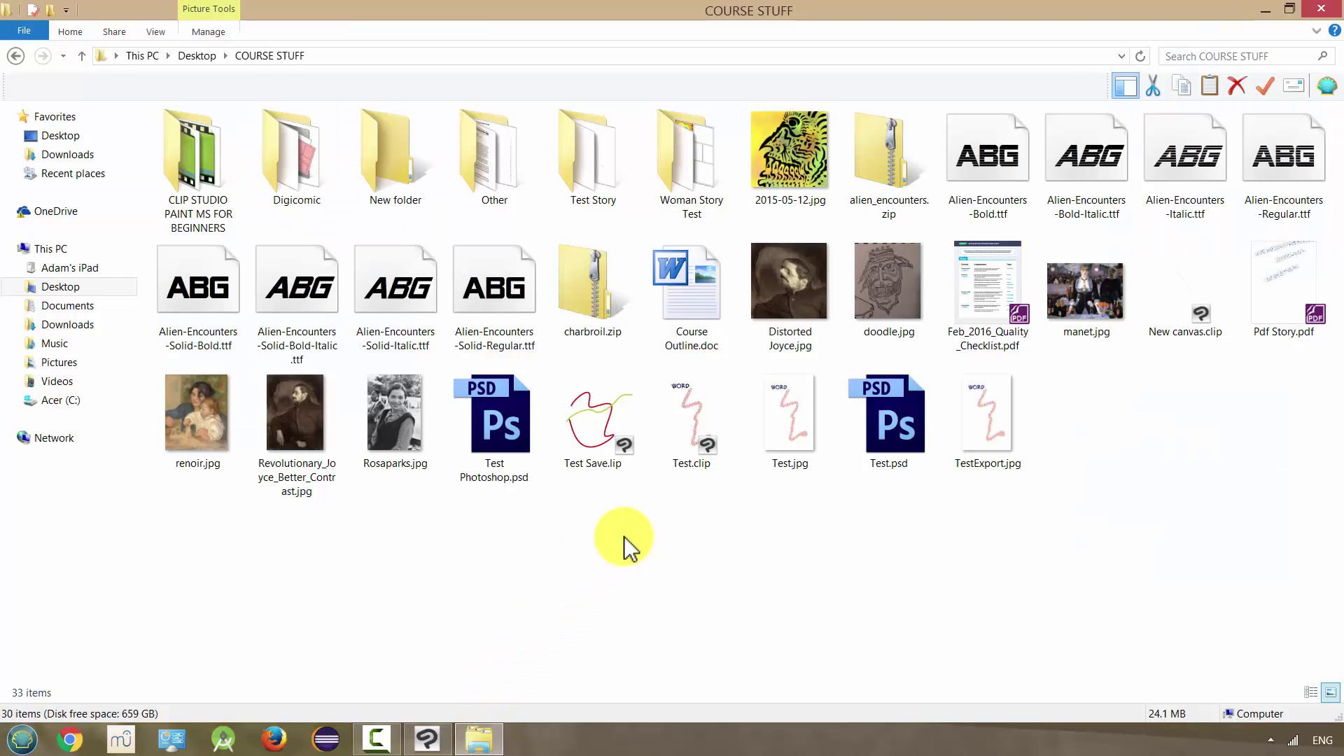
{"action": "double_click", "coordinate": [709, 156]}
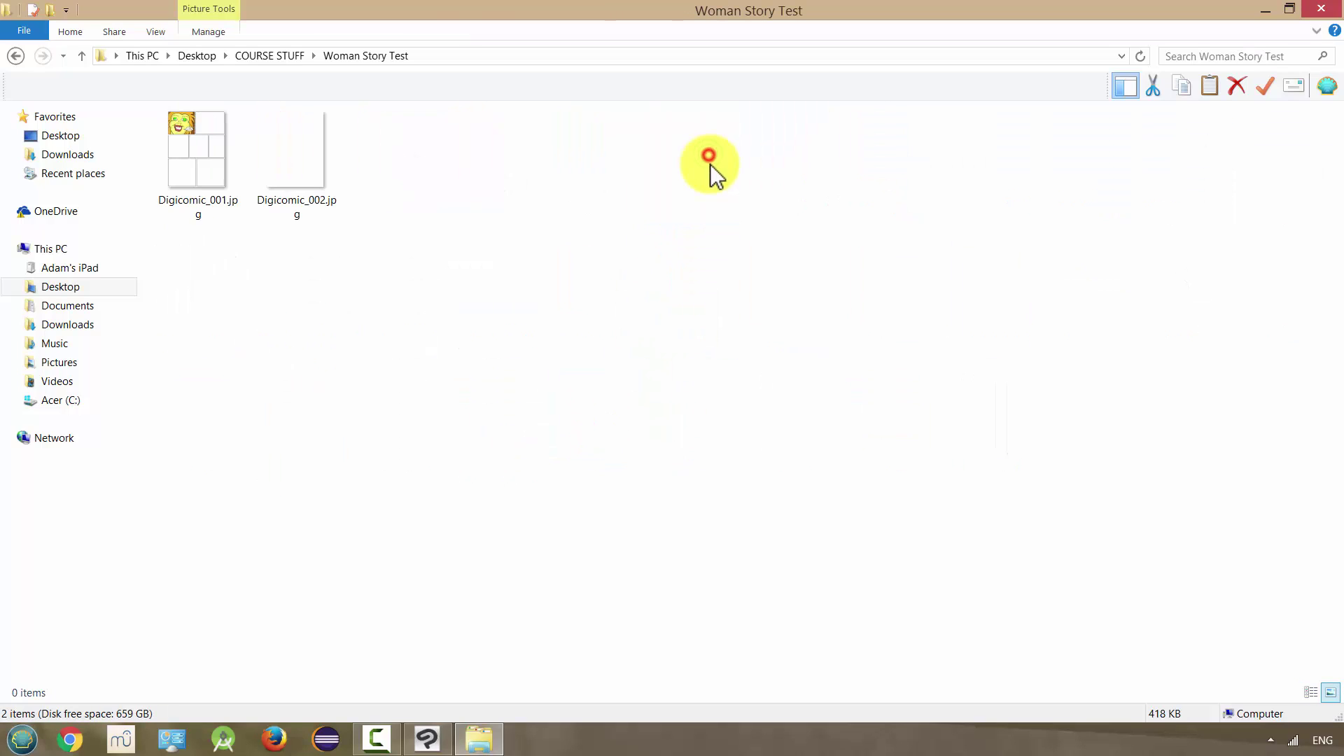
{"action": "left_click", "coordinate": [208, 171]}
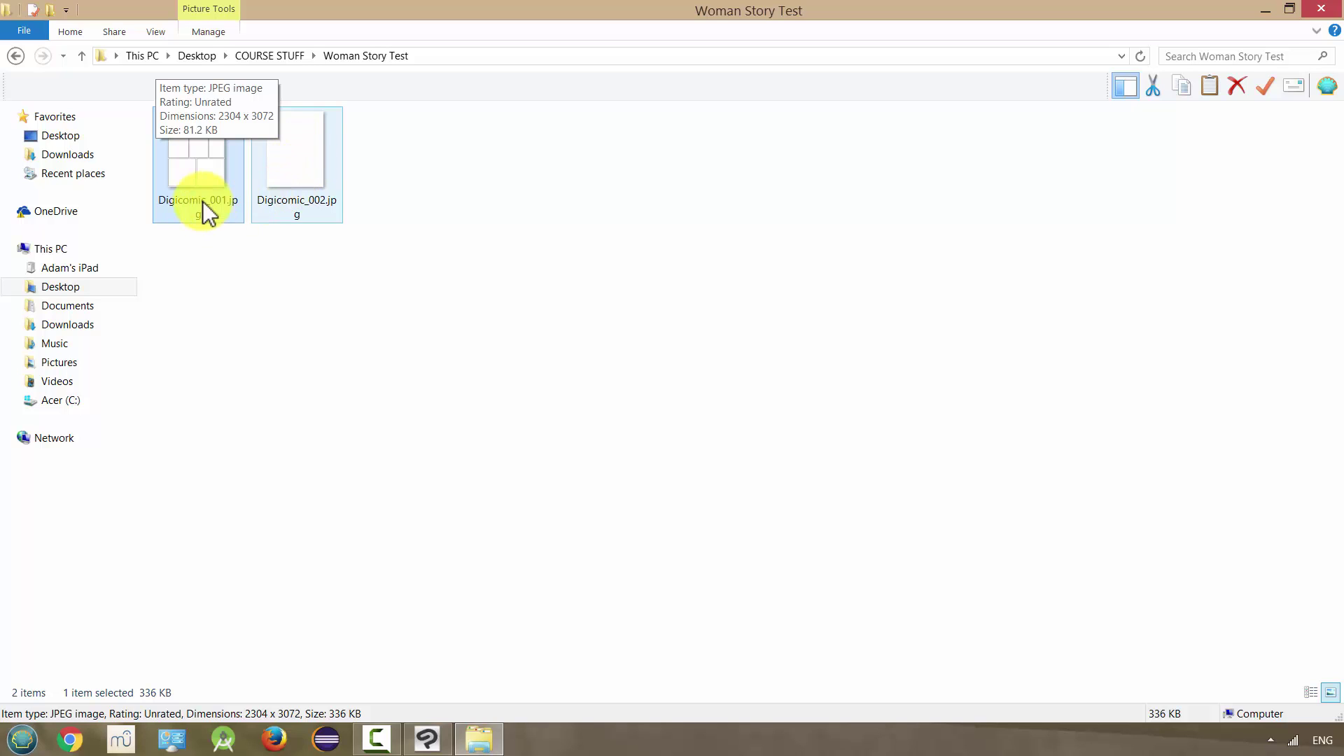
{"action": "double_click", "coordinate": [210, 178]}
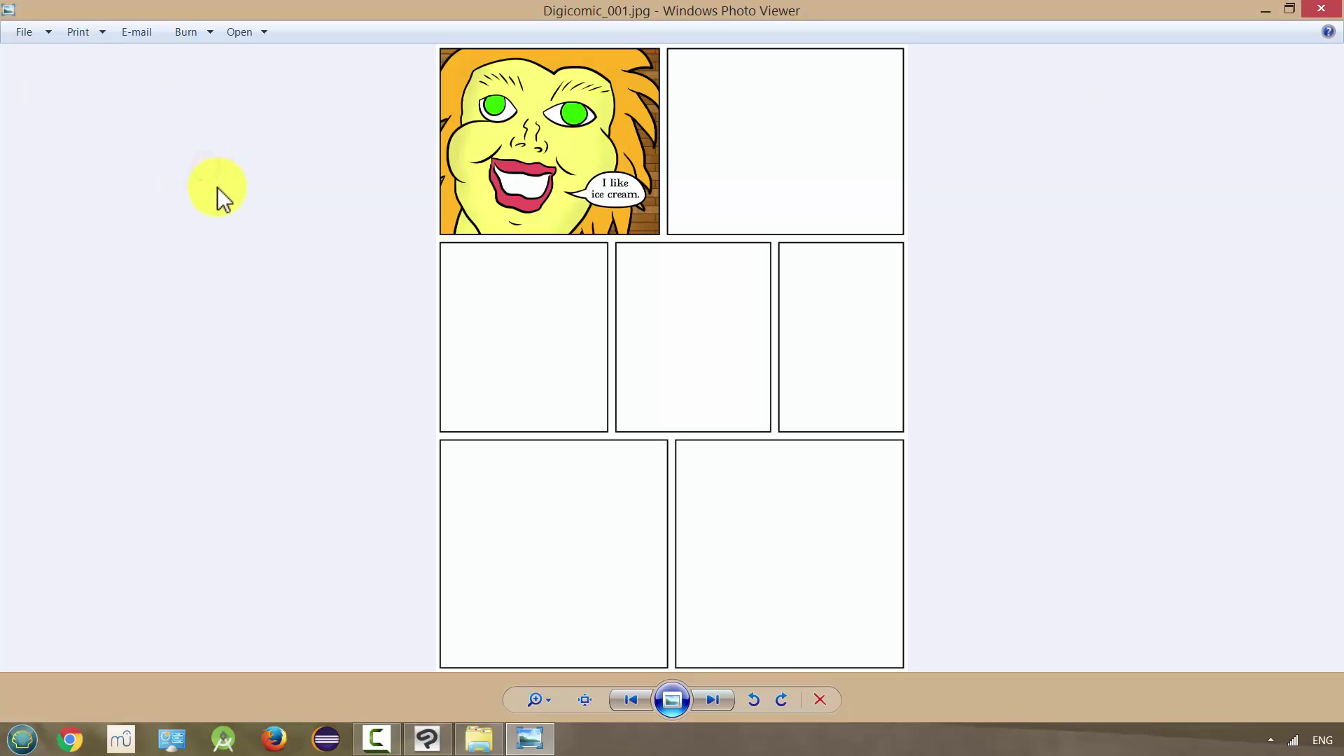
{"action": "left_click", "coordinate": [1321, 8]}
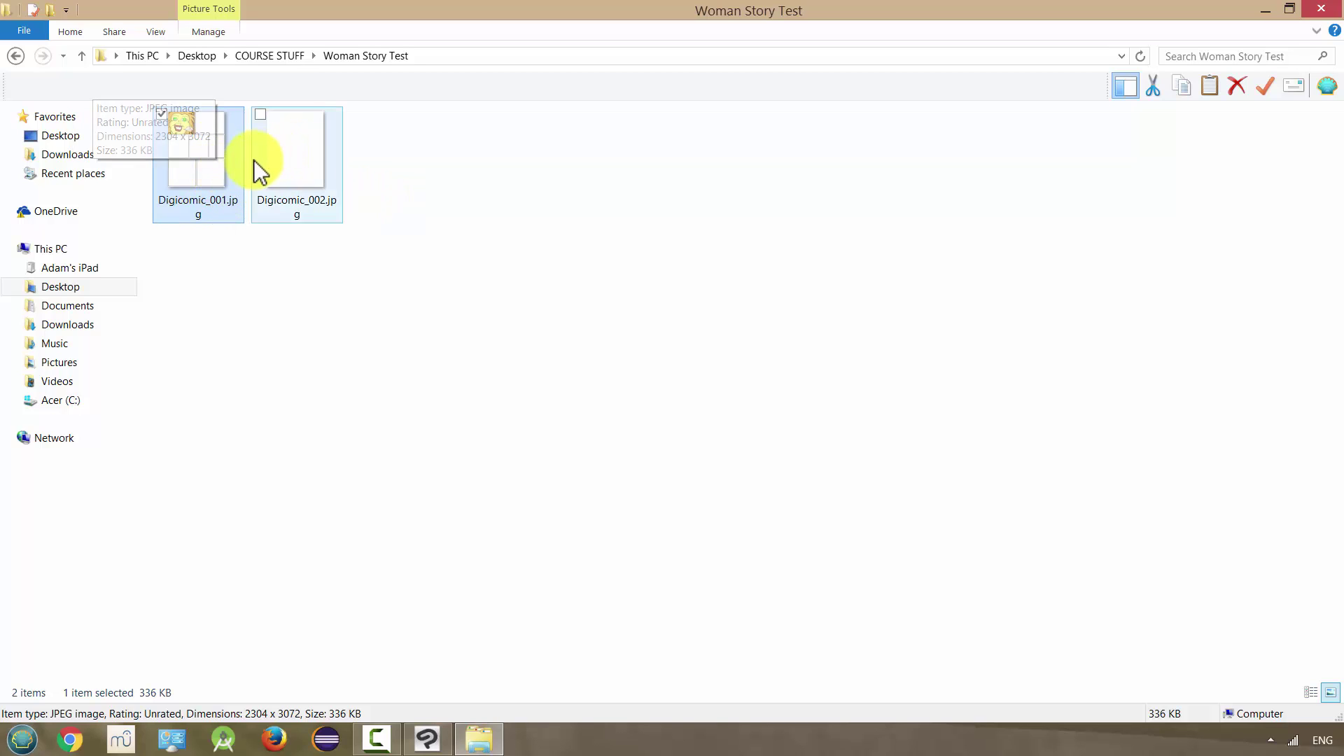
Pack both exported JPEG pages together into one compressed (zipped) folder
{"action": "key", "text": "ctrl+a"}
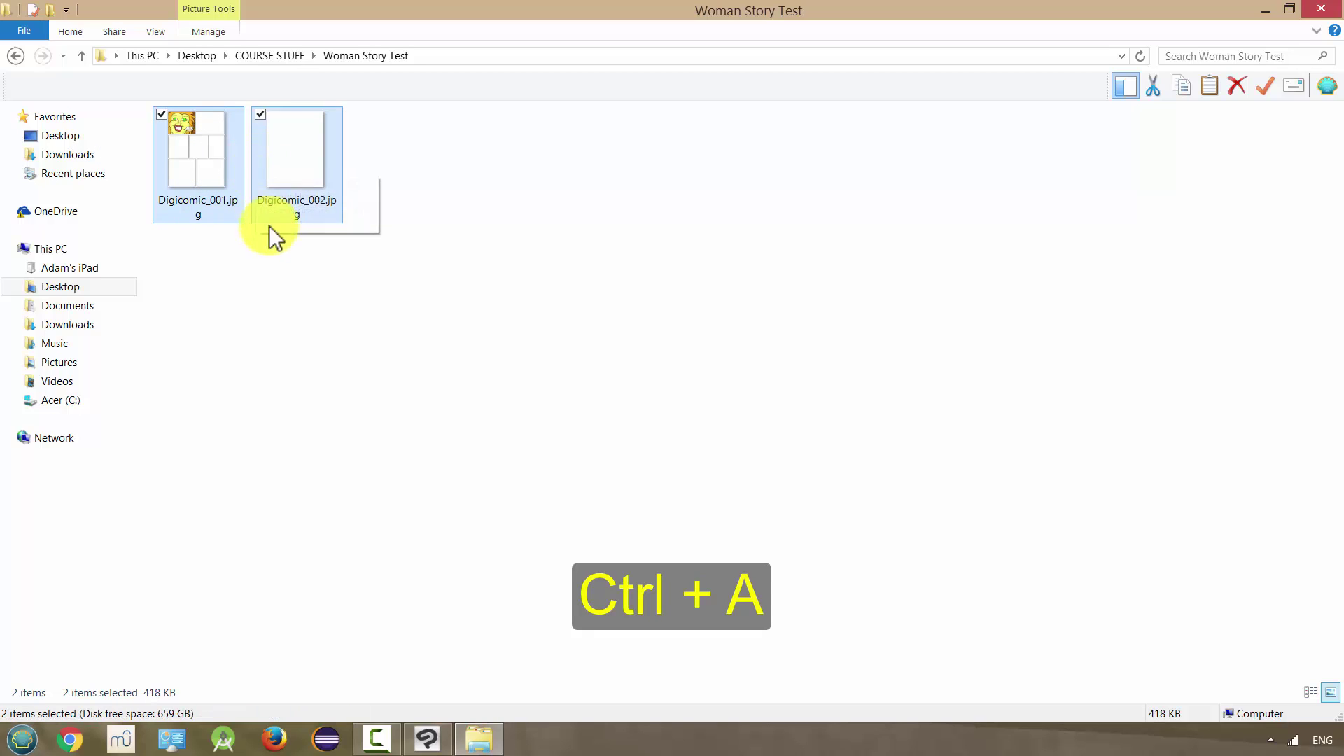
{"action": "right_click", "coordinate": [290, 150]}
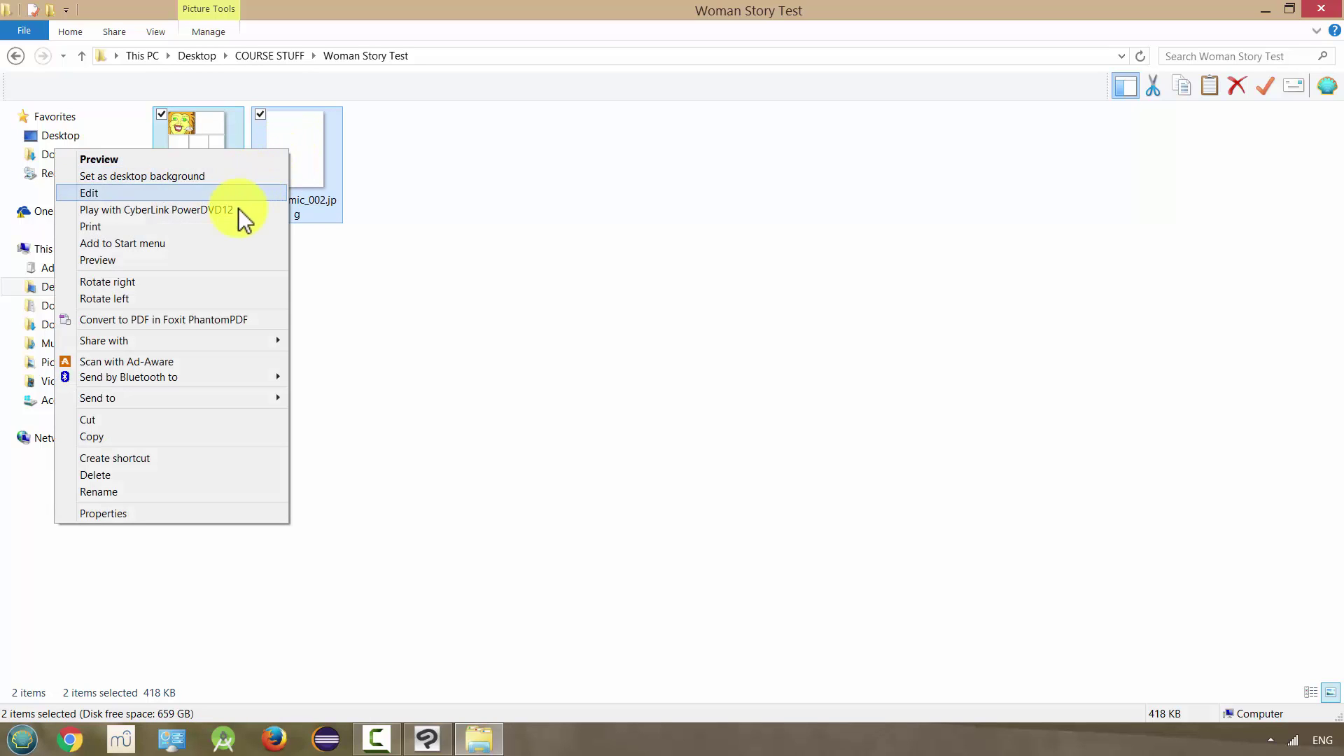
{"action": "mouse_move", "coordinate": [241, 400]}
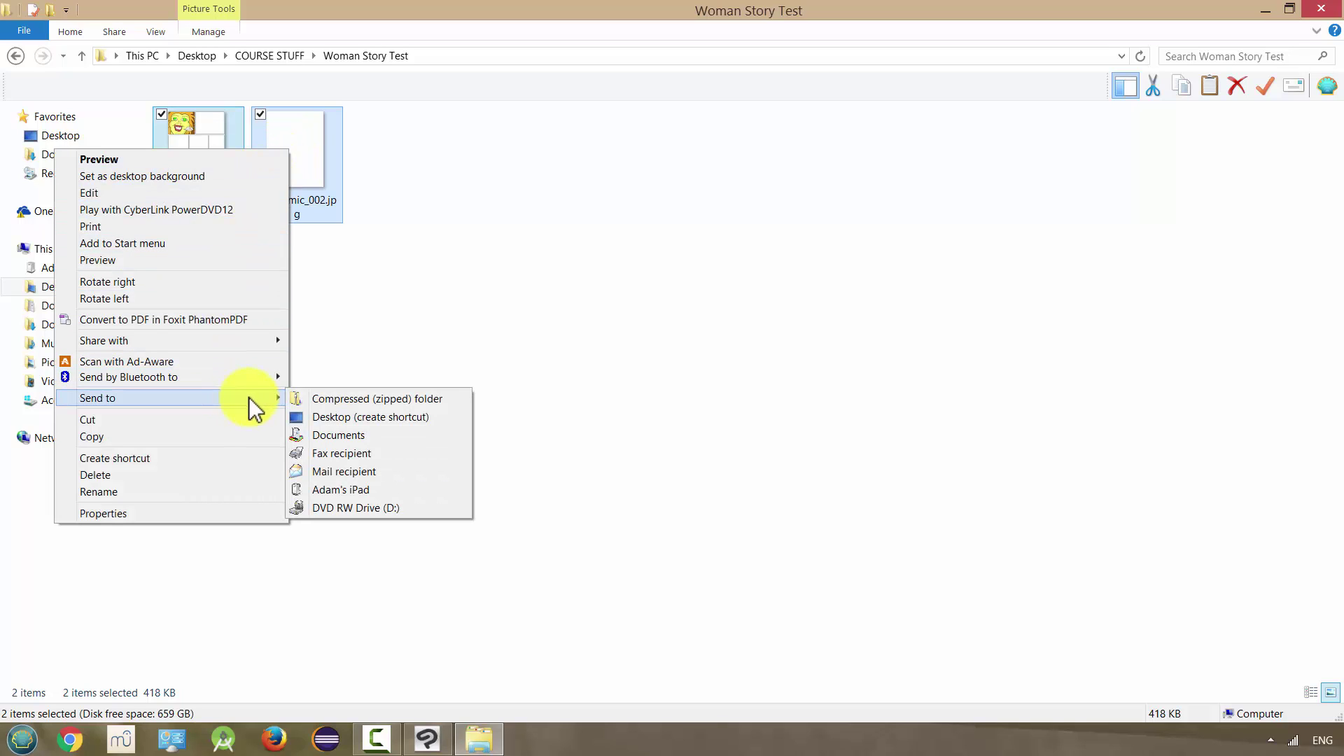
{"action": "left_click", "coordinate": [317, 403]}
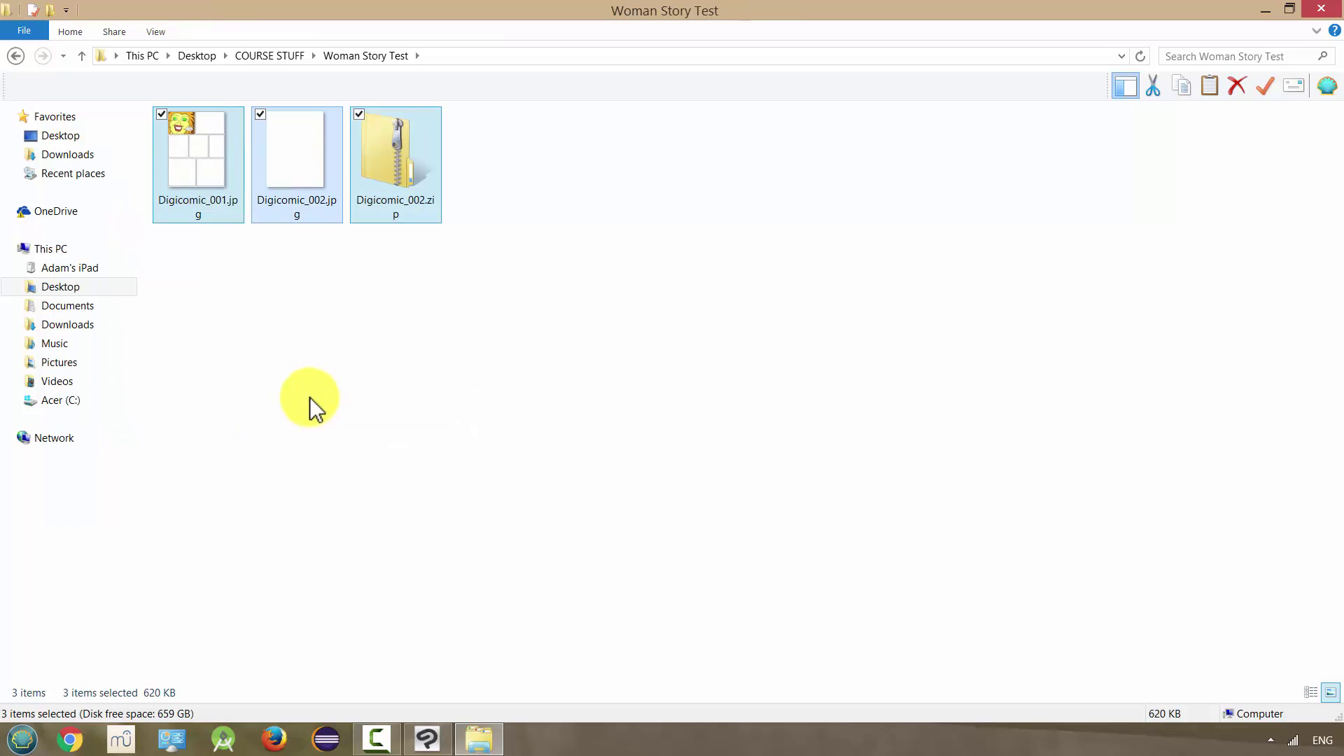
Rename the zip archive to StoryTest.cbz, accepting the file extension change
{"action": "left_click", "coordinate": [393, 205]}
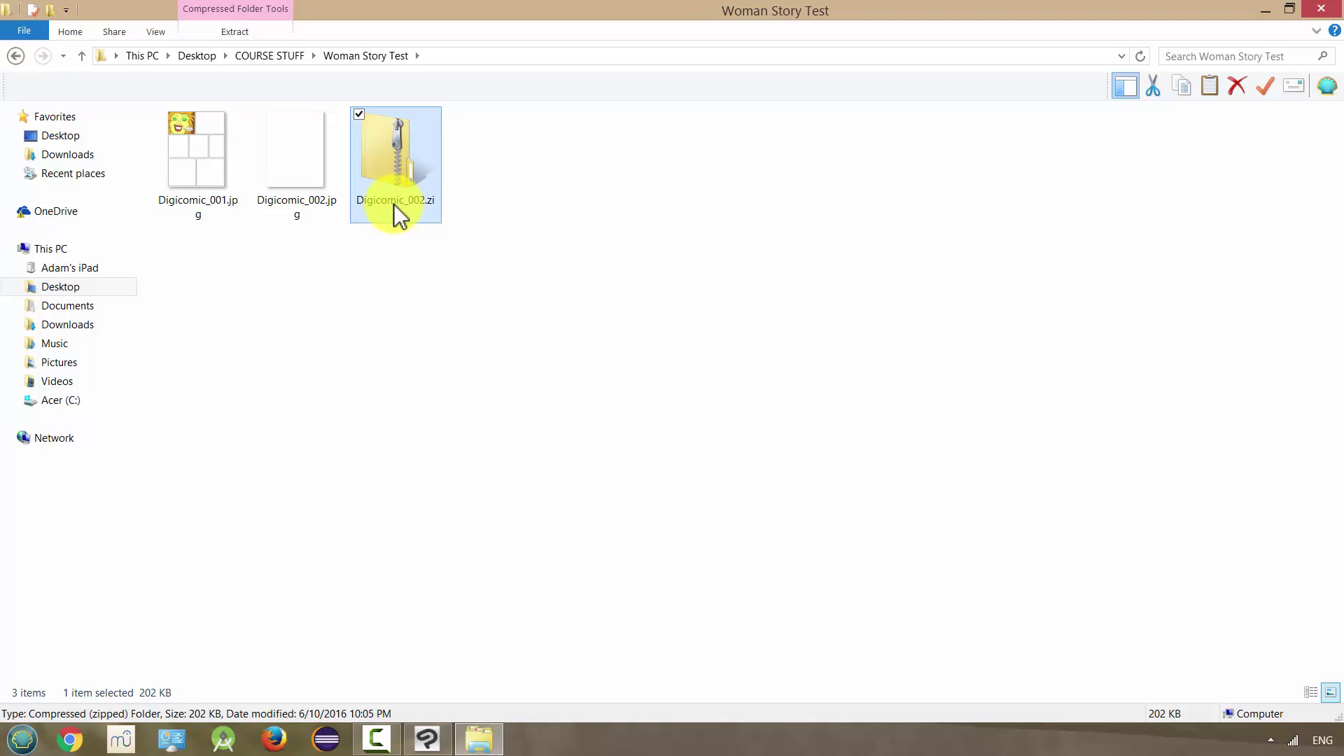
{"action": "left_click", "coordinate": [400, 215]}
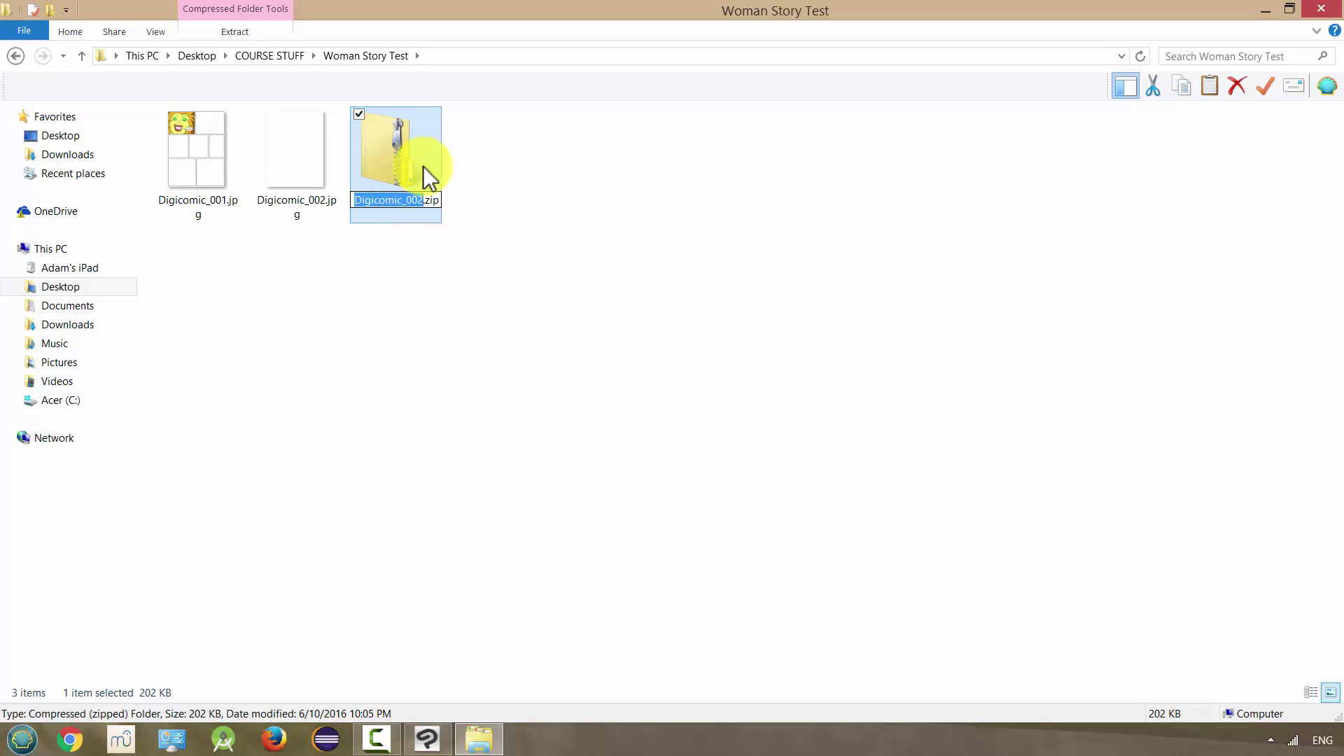
{"action": "type", "text": "StoryTest.cbz"}
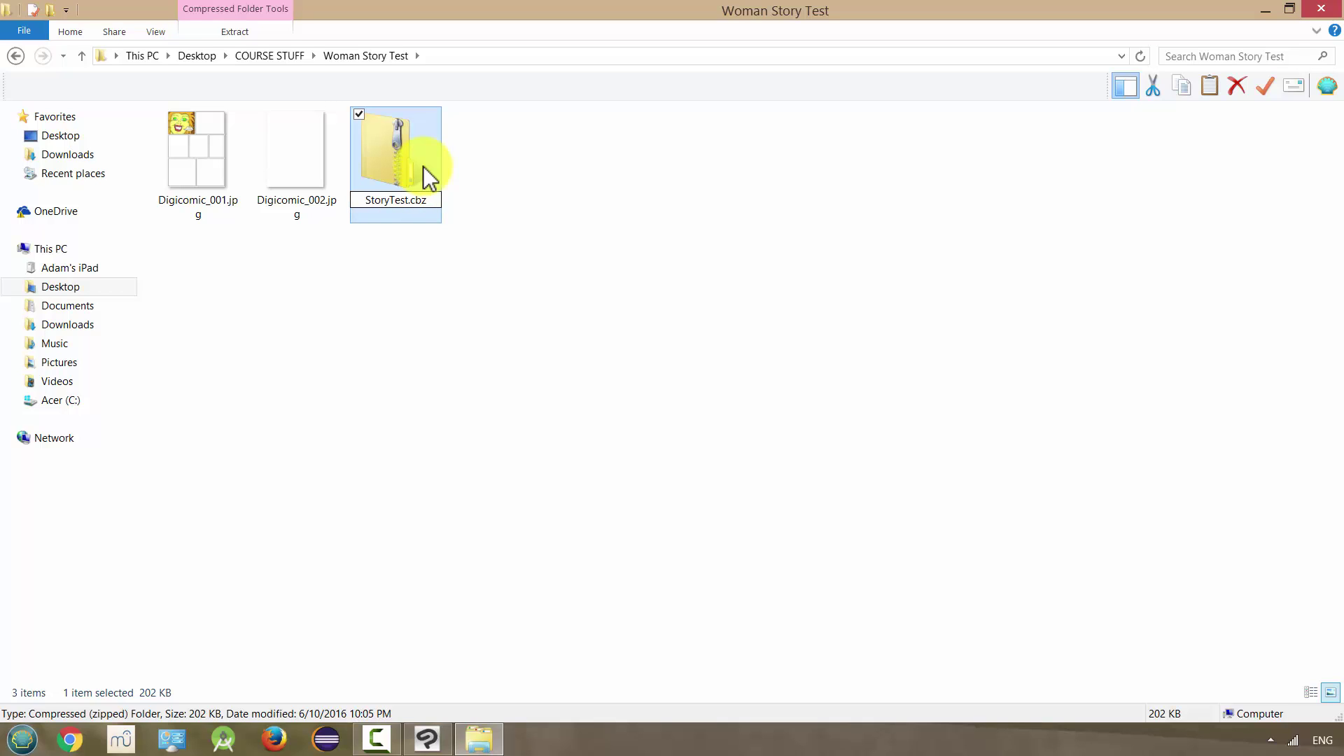
{"action": "key", "text": "Return"}
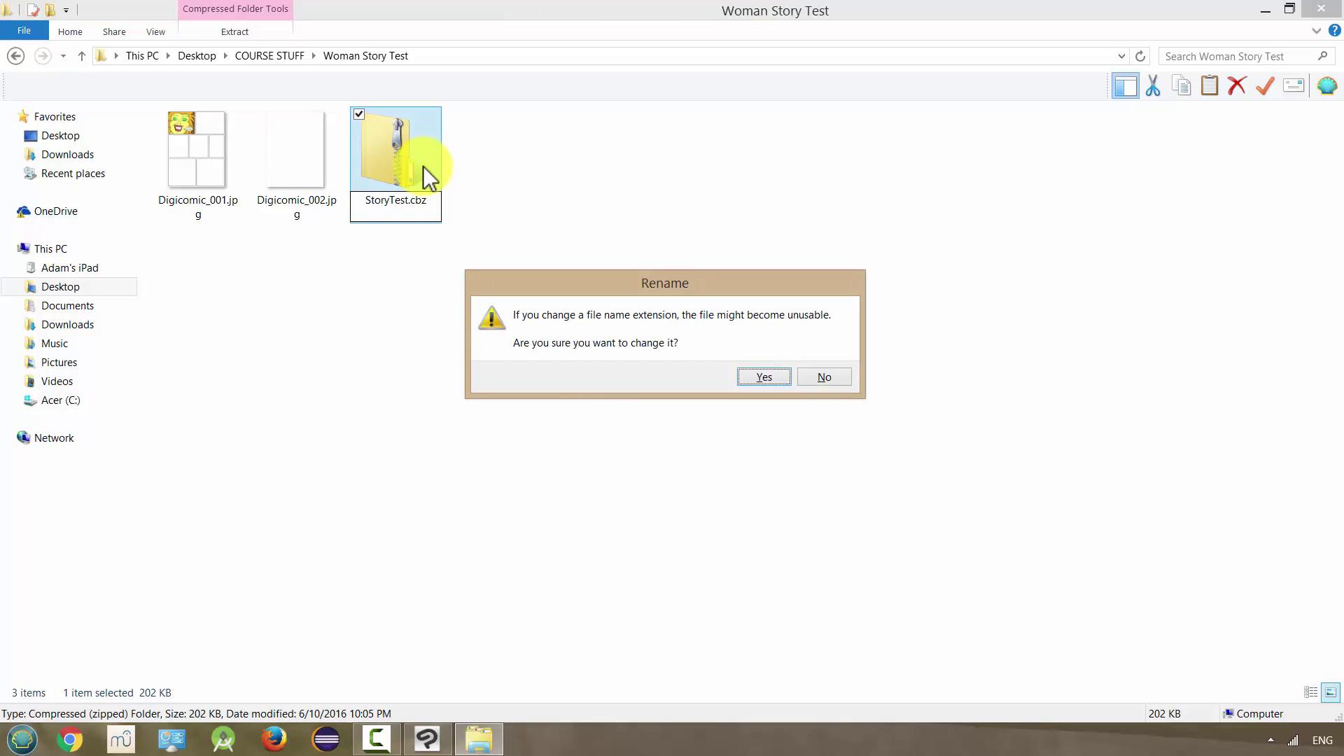
{"action": "key", "text": "Return"}
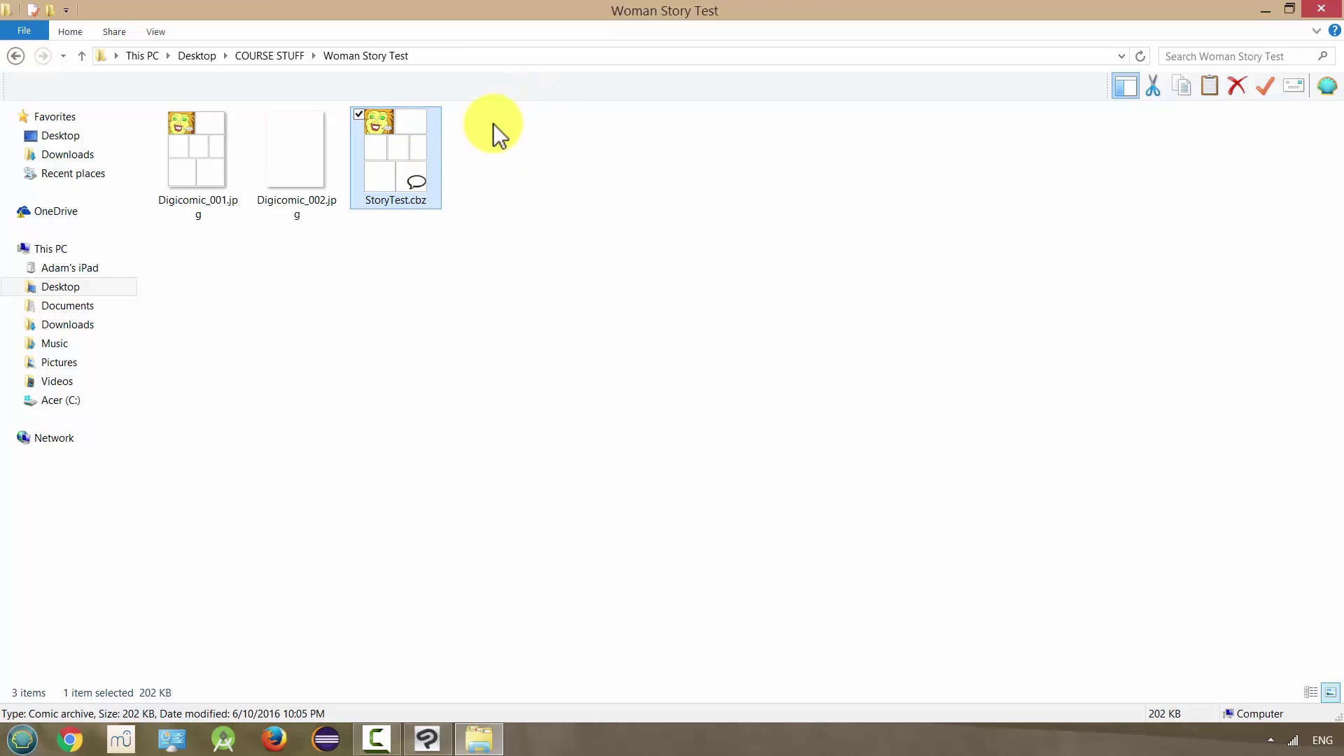
Open StoryTest.cbz in the comic reader, page forward and back through the comic, and close the reader
{"action": "double_click", "coordinate": [397, 174]}
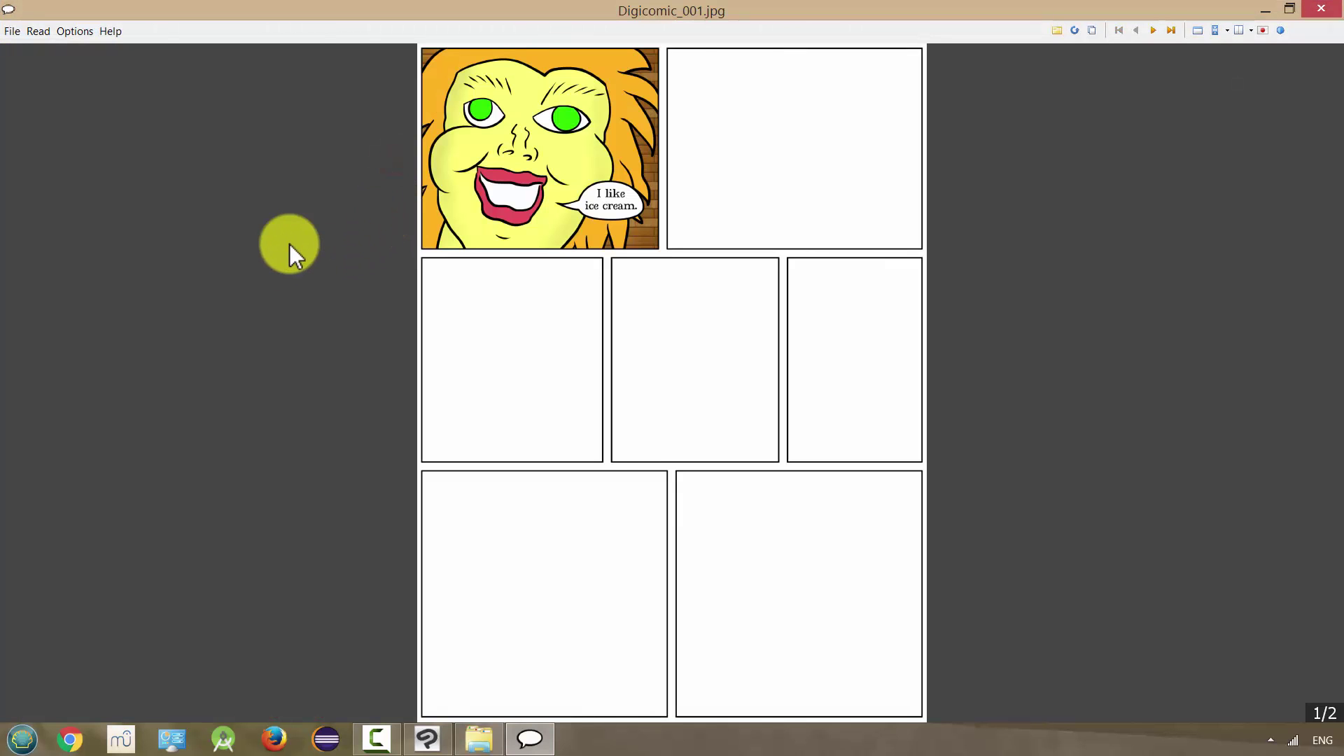
{"action": "key", "text": "Right"}
{"action": "key", "text": "Left"}
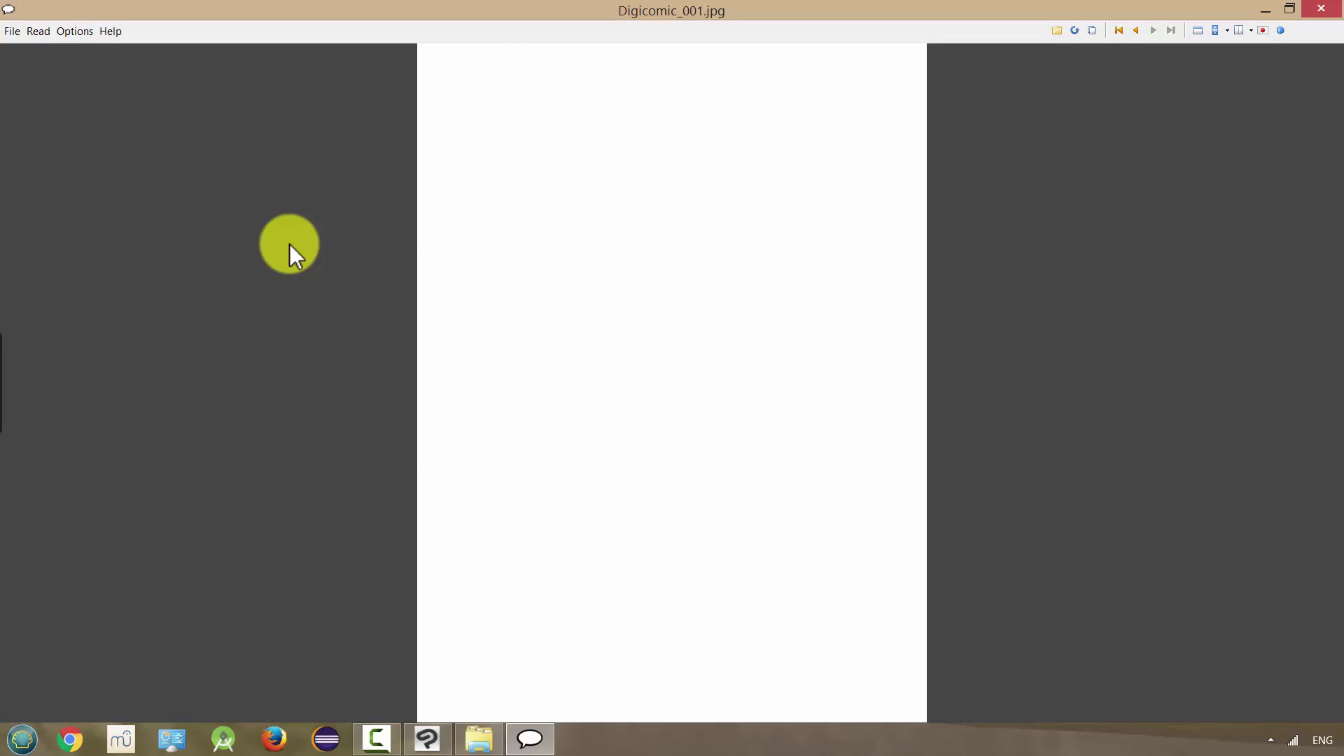
{"action": "key", "text": "Right"}
{"action": "key", "text": "Left"}
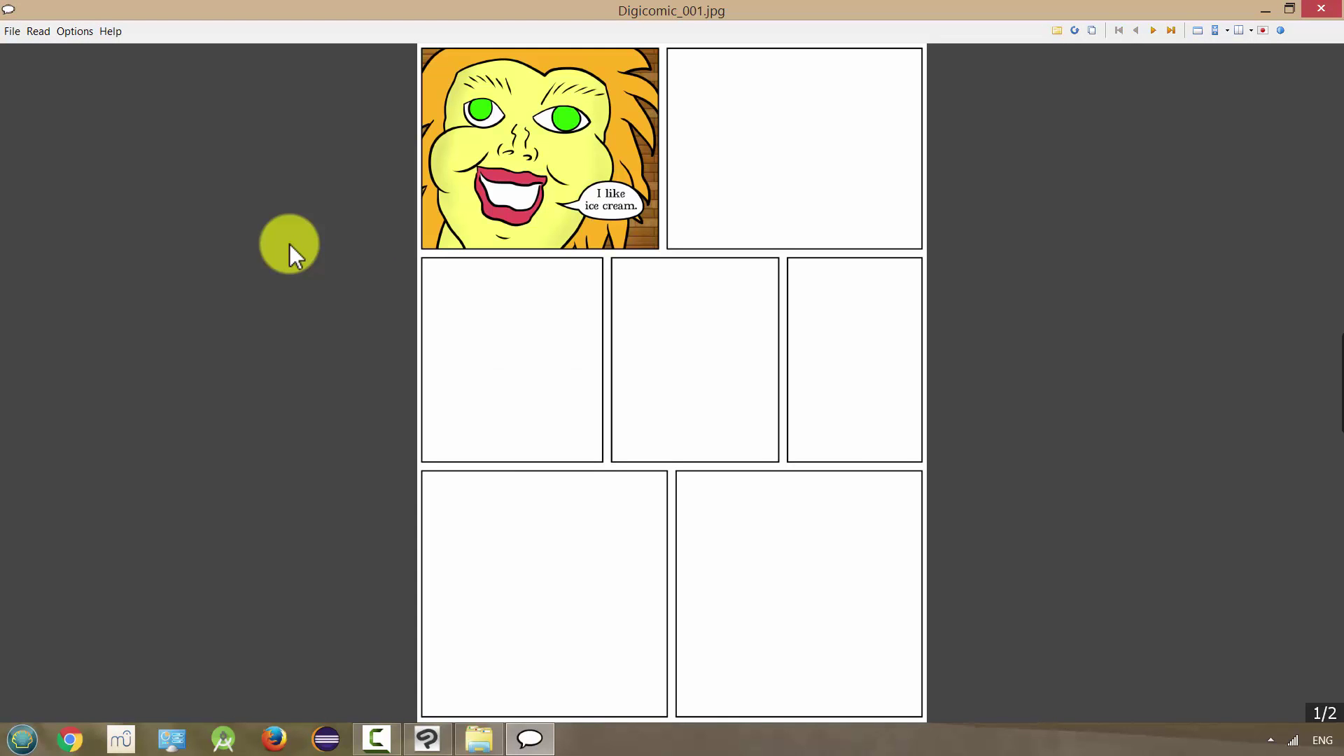
{"action": "left_click", "coordinate": [1321, 8]}
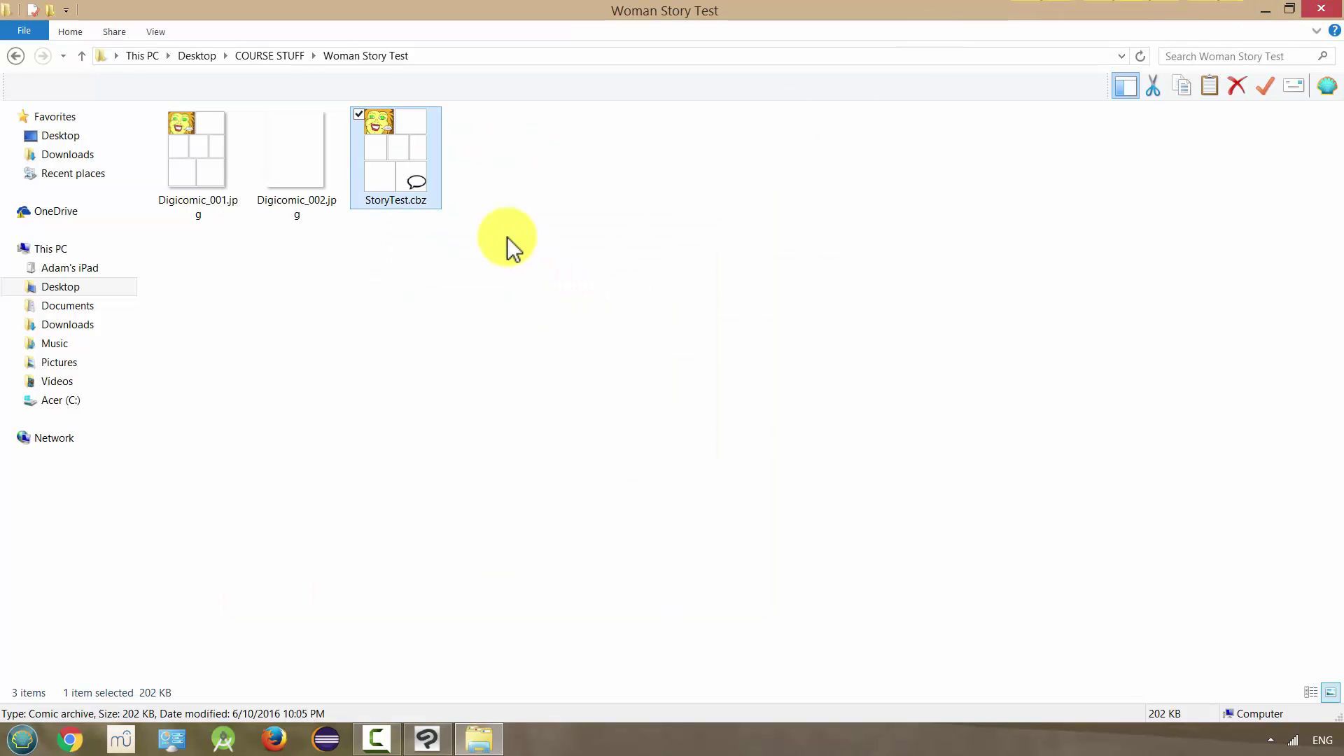